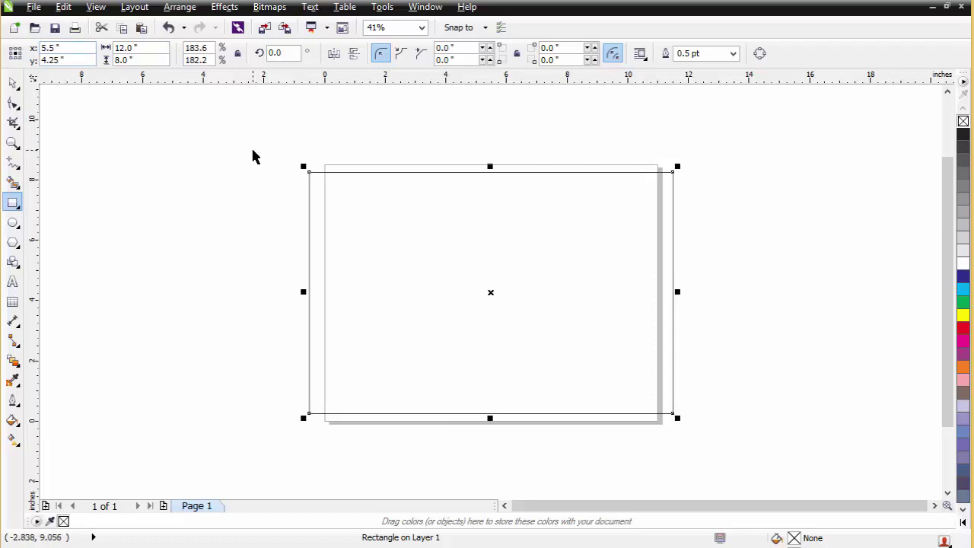
# Set the page size to 15 inches wide by 10 inches high
pyautogui.press('space')
pyautogui.click(254, 157)
pyautogui.write('15')
pyautogui.press('Tab')
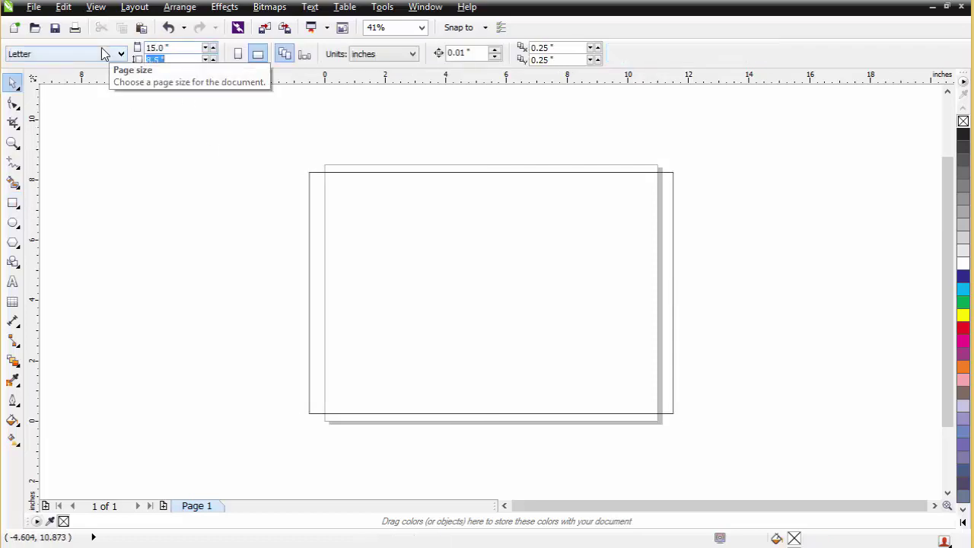
pyautogui.write('10')
pyautogui.press('Return')
# Import the Untitled-2bac.cdr artwork with the sky, green dome, Kaaba and floral strips onto the page
pyautogui.click(466, 296)
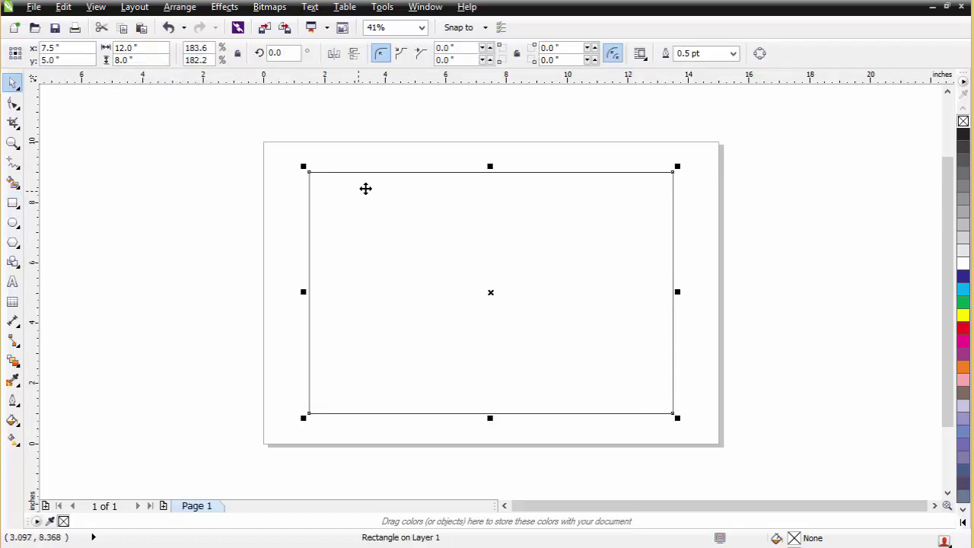
pyautogui.press('F2')
pyautogui.moveTo(256, 165); pyautogui.dragTo(751, 398)
pyautogui.click(263, 32)
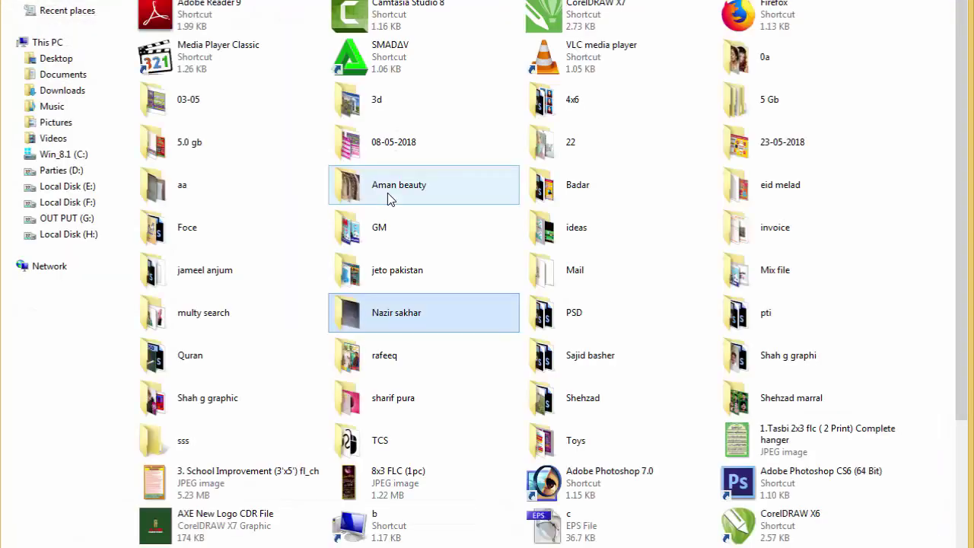
pyautogui.press('e')
pyautogui.press('Return')
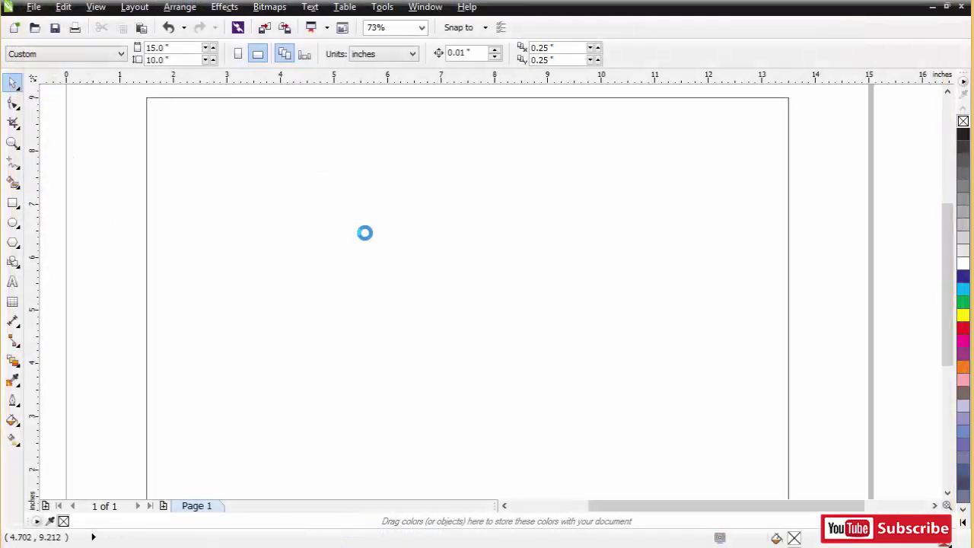
pyautogui.click(357, 227)
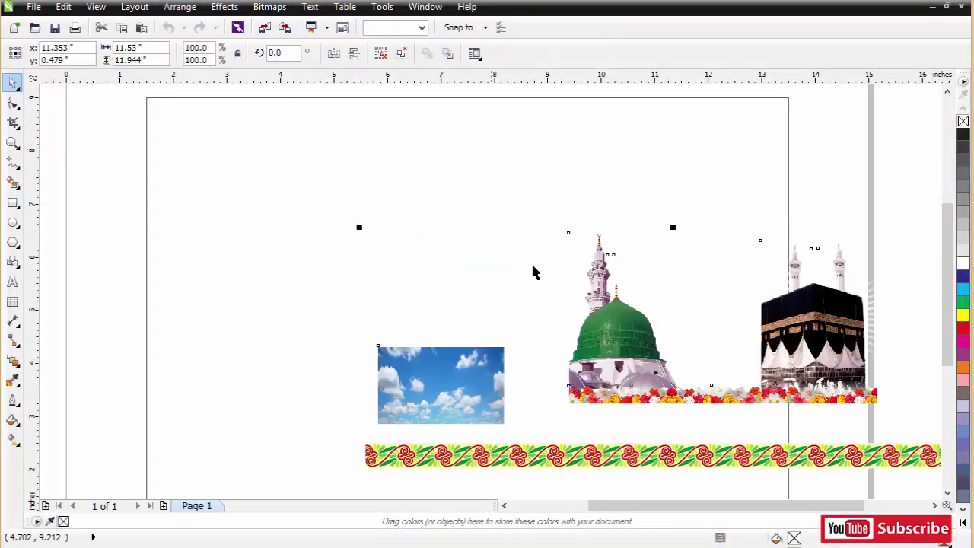
# Move the imported artwork off the page to its left, then ungroup it and its pair of floral border strips
pyautogui.scroll(-4, 530, 262)
pyautogui.scroll(-2, 469, 283)
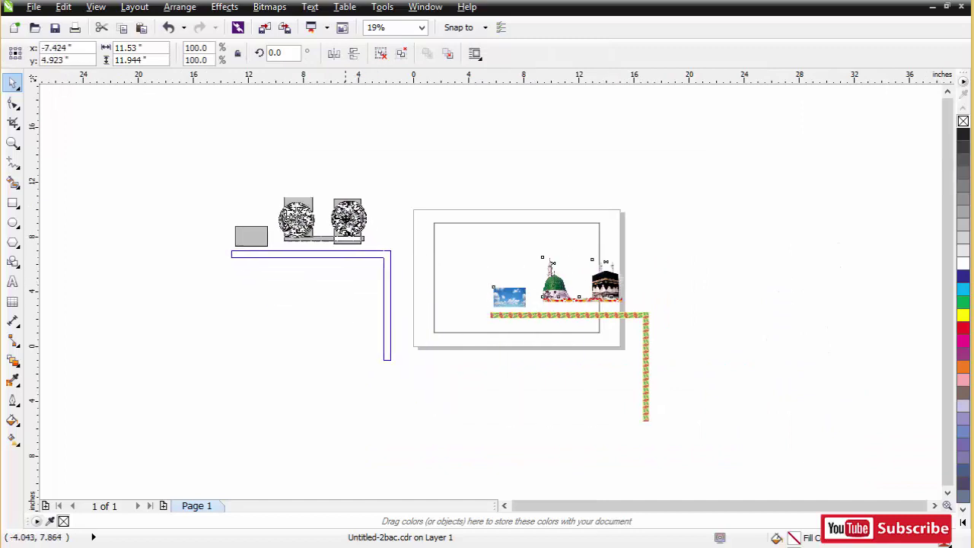
pyautogui.scroll(3, 416, 300)
pyautogui.click(391, 284)
pyautogui.click(361, 241)
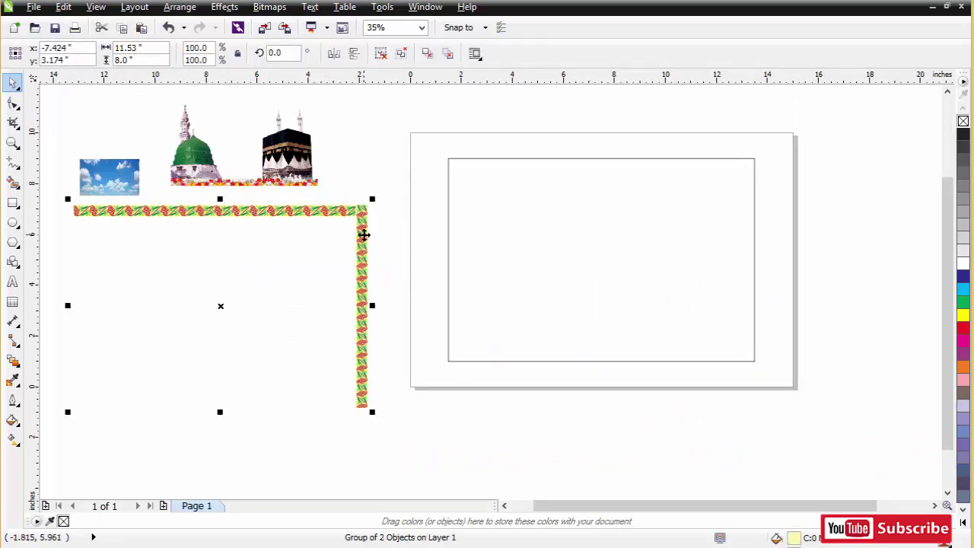
pyautogui.click(352, 238)
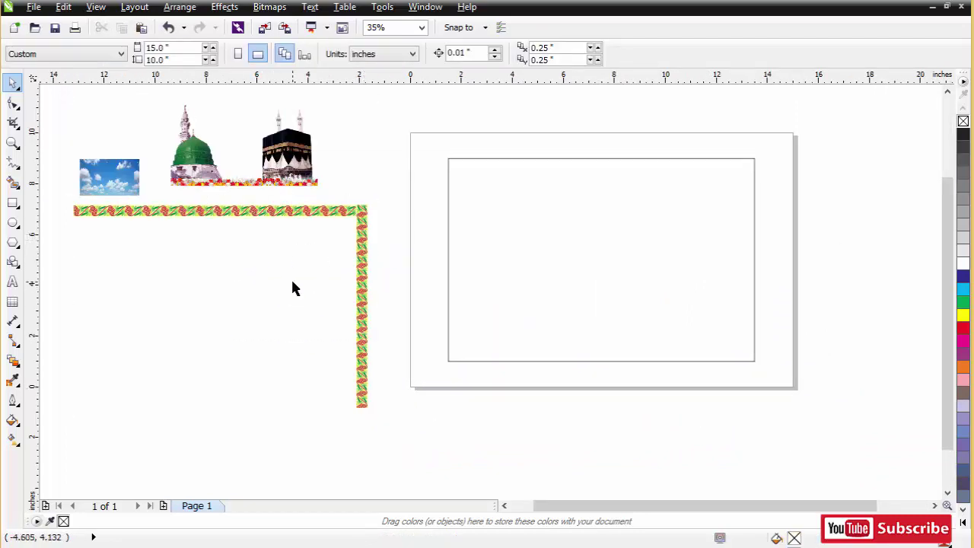
# Separate the vertical floral strip from the horizontal one using wireframe view, then return to the enhanced view
pyautogui.hotkey('alt', 'v')
pyautogui.press('w')
pyautogui.click(369, 236)
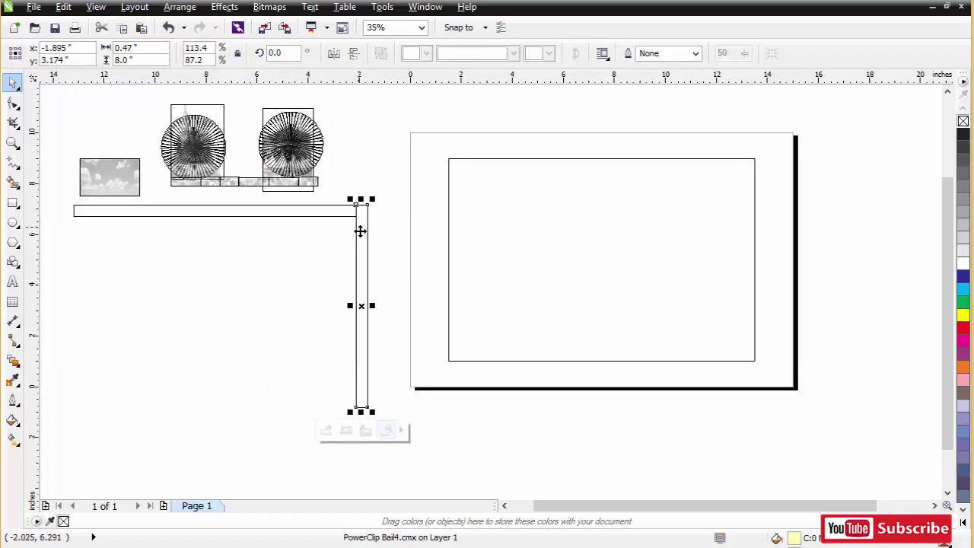
pyautogui.moveTo(368, 236); pyautogui.dragTo(373, 261)
pyautogui.hotkey('alt', 'v')
pyautogui.press('e')
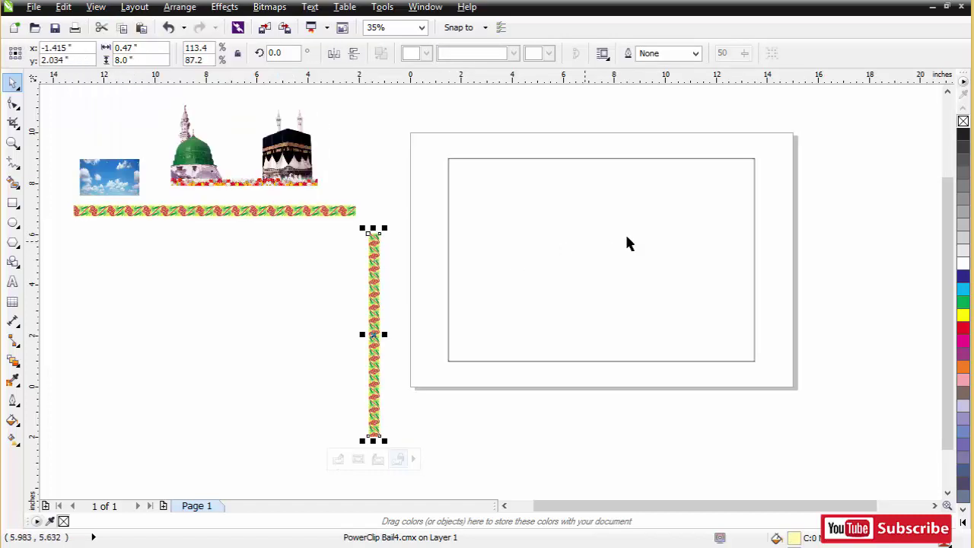
# Move the vertical floral strip onto the page and align its top with the rectangle's top edge
pyautogui.click(450, 239)
pyautogui.moveTo(372, 254); pyautogui.dragTo(650, 199)
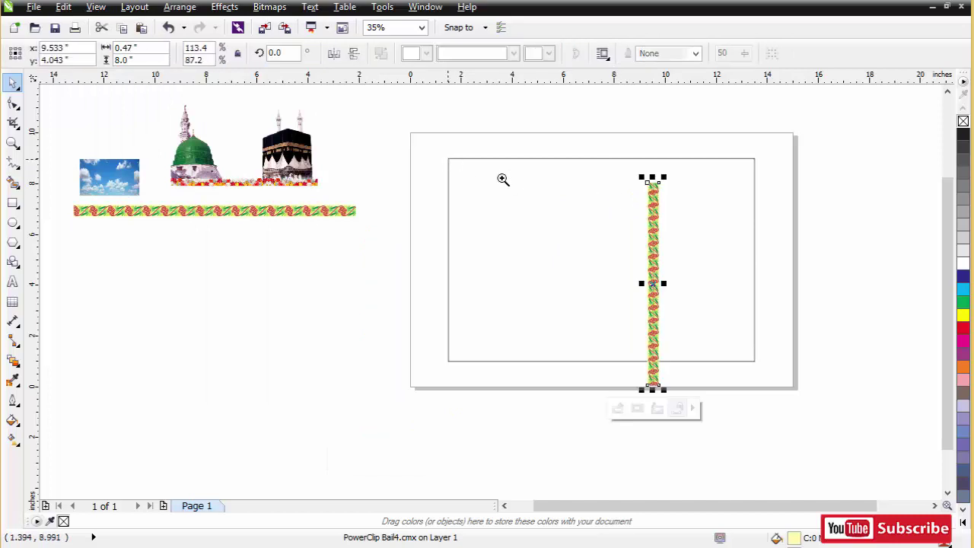
pyautogui.moveTo(502, 179); pyautogui.dragTo(791, 276)
pyautogui.keyDown('shift'); pyautogui.click(735, 289); pyautogui.keyUp('shift')
pyautogui.press('t')
pyautogui.press('Escape')
# Align the vertical floral strip to the rectangle's right edge
pyautogui.scroll(-2, 733, 288)
pyautogui.press('F2')
pyautogui.moveTo(528, 236); pyautogui.dragTo(815, 357)
pyautogui.click(560, 257)
pyautogui.keyDown('shift'); pyautogui.click(605, 256); pyautogui.keyUp('shift')
pyautogui.press('r')
pyautogui.press('Escape')
# Create a smaller centred copy of the rectangle inside it, about 11.07 by 7.29 inches, reaching the vertical strip's inner edge
pyautogui.click(595, 238)
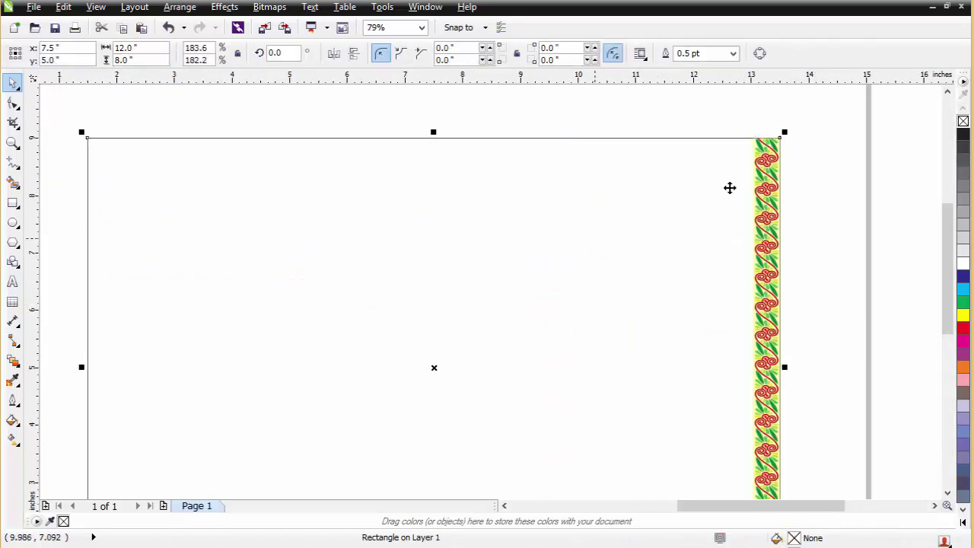
pyautogui.moveTo(781, 133); pyautogui.dragTo(756, 158)
pyautogui.moveTo(373, 118); pyautogui.dragTo(814, 278)
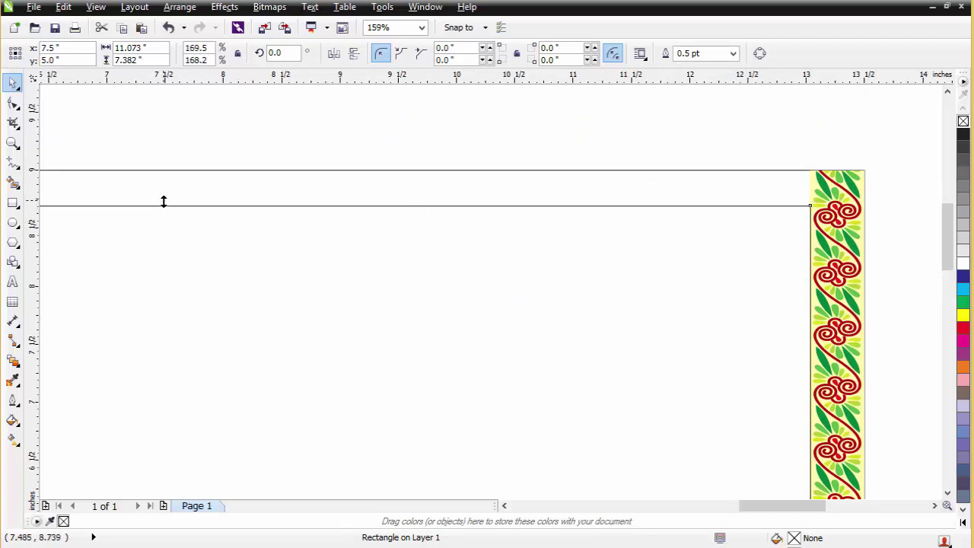
pyautogui.moveTo(164, 202); pyautogui.dragTo(163, 206)
pyautogui.keyDown('shift'); pyautogui.click(283, 203); pyautogui.keyUp('shift')
pyautogui.press('Escape')
# Move the horizontal floral strip onto the page and align it to the outer rectangle's right edge
pyautogui.press('F4')
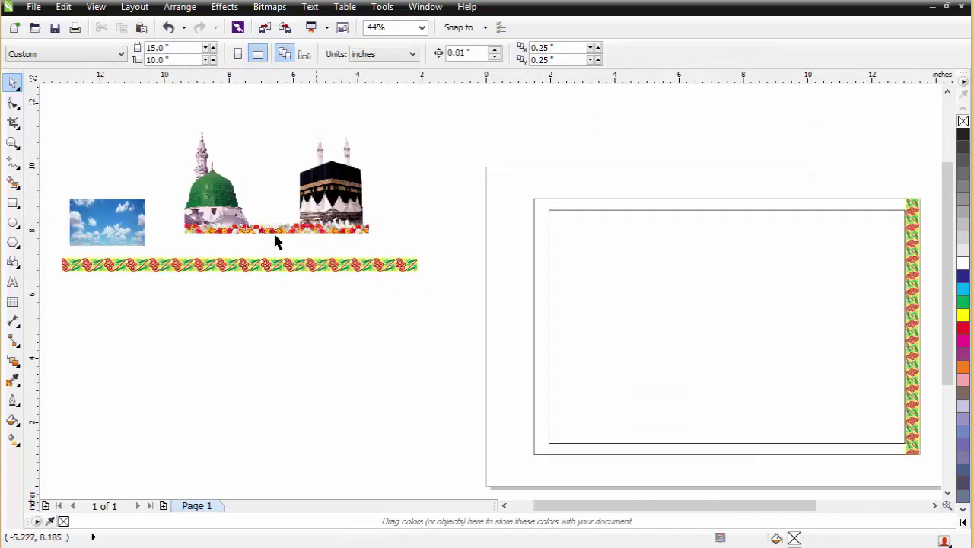
pyautogui.moveTo(299, 264); pyautogui.dragTo(951, 270)
pyautogui.press('Escape')
pyautogui.moveTo(378, 95); pyautogui.dragTo(468, 220)
pyautogui.keyDown('shift'); pyautogui.click(548, 239); pyautogui.keyUp('shift')
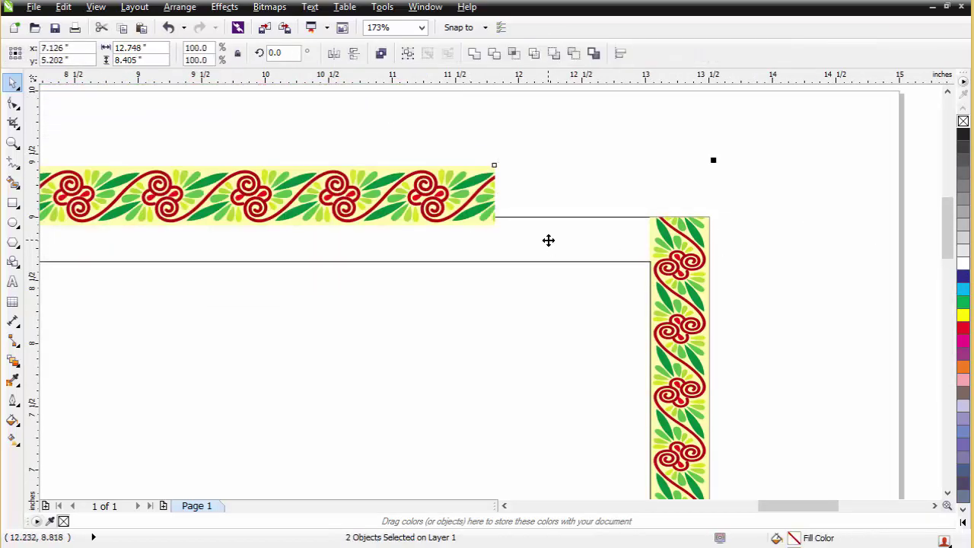
pyautogui.press('r')
pyautogui.press('Escape')
# Align the horizontal floral strip to the outer rectangle's top edge
pyautogui.scroll(-2, 616, 217)
pyautogui.click(617, 217)
pyautogui.keyDown('shift'); pyautogui.click(604, 228); pyautogui.keyUp('shift')
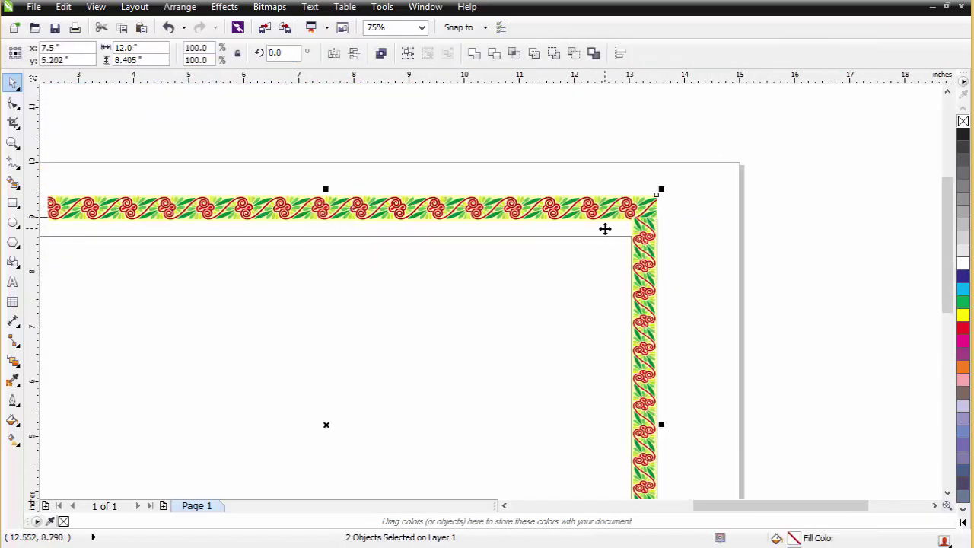
pyautogui.press('t')
pyautogui.press('Escape')
# Reduce the inner rectangle's height to about 7.06 inches about its centre so its top meets the horizontal strip's lower edge
pyautogui.scroll(-2, 605, 228)
pyautogui.press('F2')
pyautogui.moveTo(410, 200); pyautogui.dragTo(562, 278)
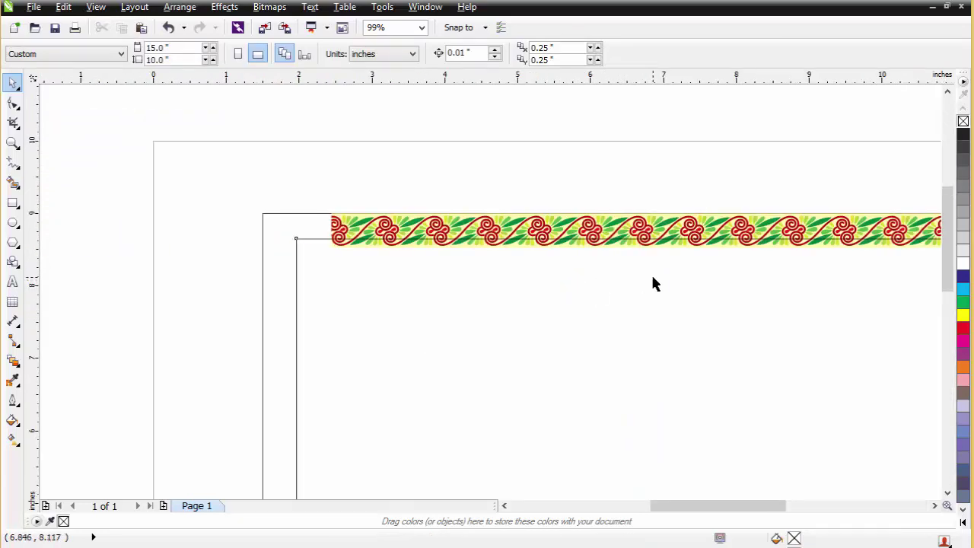
pyautogui.click(650, 273)
pyautogui.scroll(-1, 645, 272)
pyautogui.press('F2')
pyautogui.scroll(5, 787, 274)
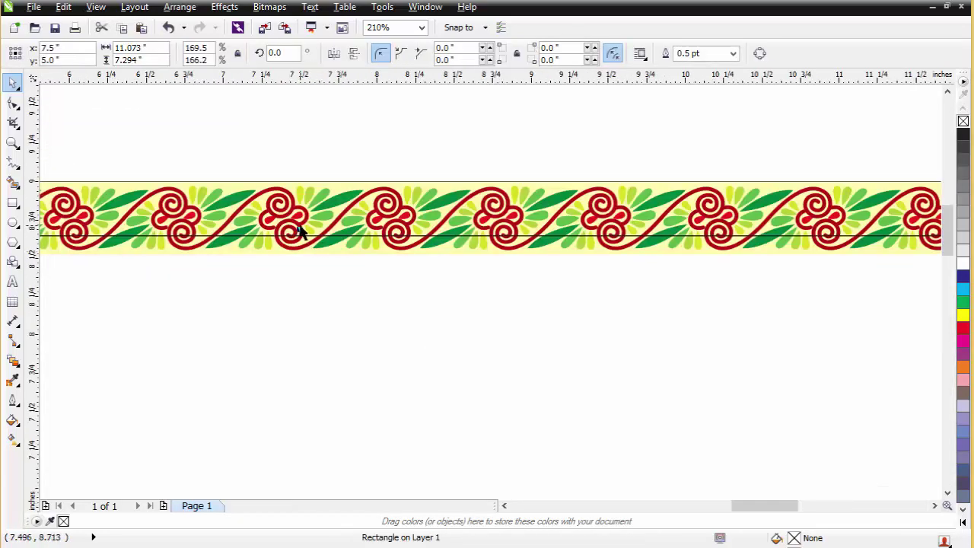
pyautogui.moveTo(299, 230); pyautogui.dragTo(311, 250)
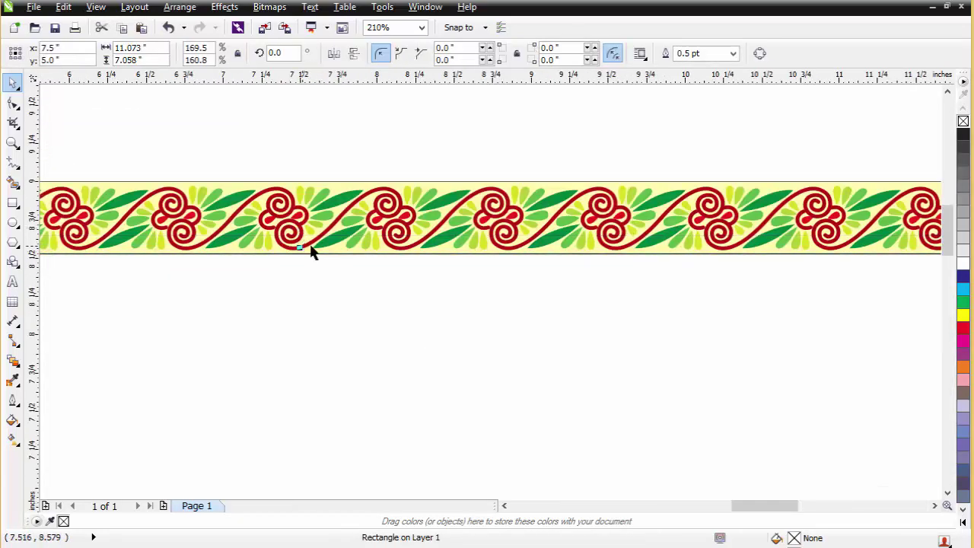
# Shift the top floral strip left so it sits between the two side border areas and meets the vertical strip
pyautogui.scroll(-4, 457, 250)
pyautogui.scroll(-2, 457, 250)
pyautogui.scroll(3, 647, 254)
pyautogui.click(663, 233)
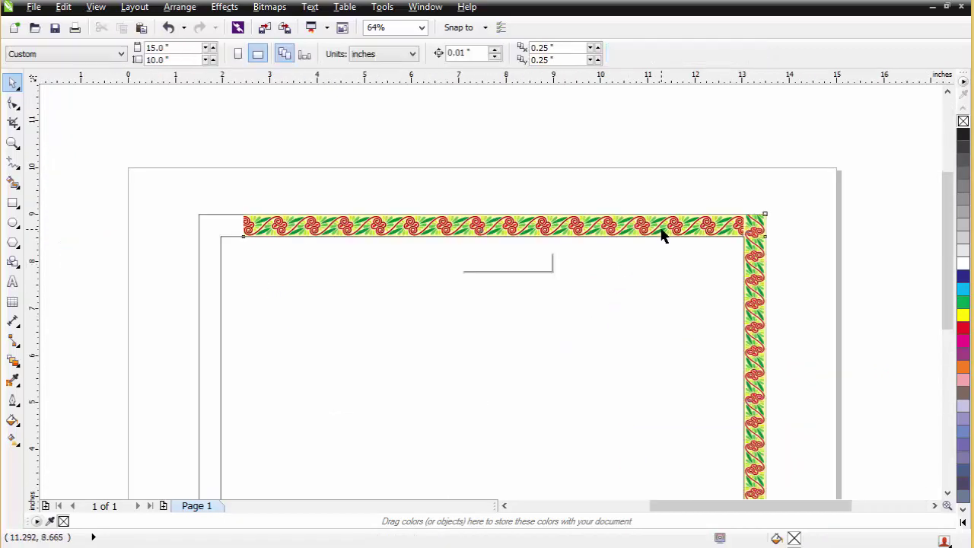
pyautogui.moveTo(504, 225); pyautogui.dragTo(484, 224)
pyautogui.scroll(4, 749, 274)
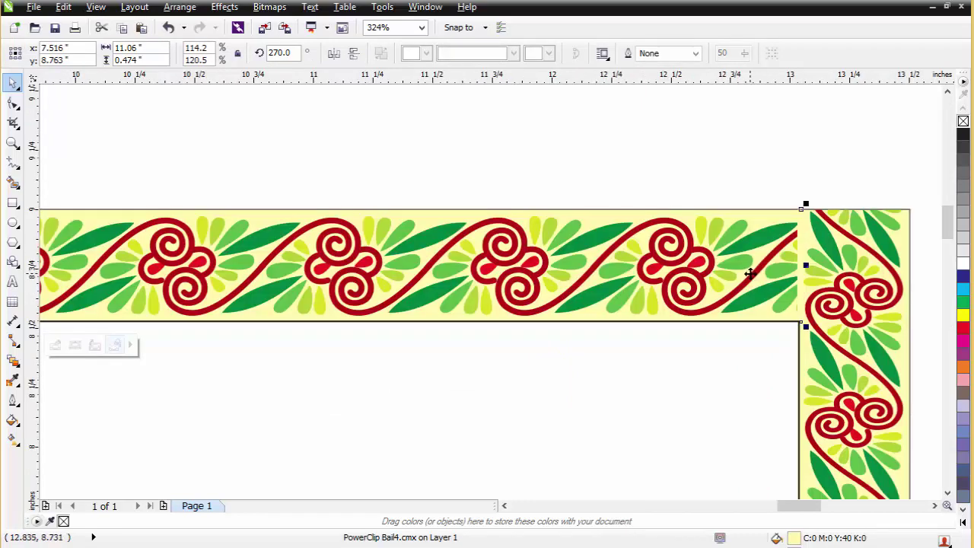
pyautogui.moveTo(748, 274); pyautogui.dragTo(736, 272)
pyautogui.scroll(-4, 707, 271)
# Adjust the top floral strip's width to about 11.08 inches to close the gap between the side borders
pyautogui.press('F2')
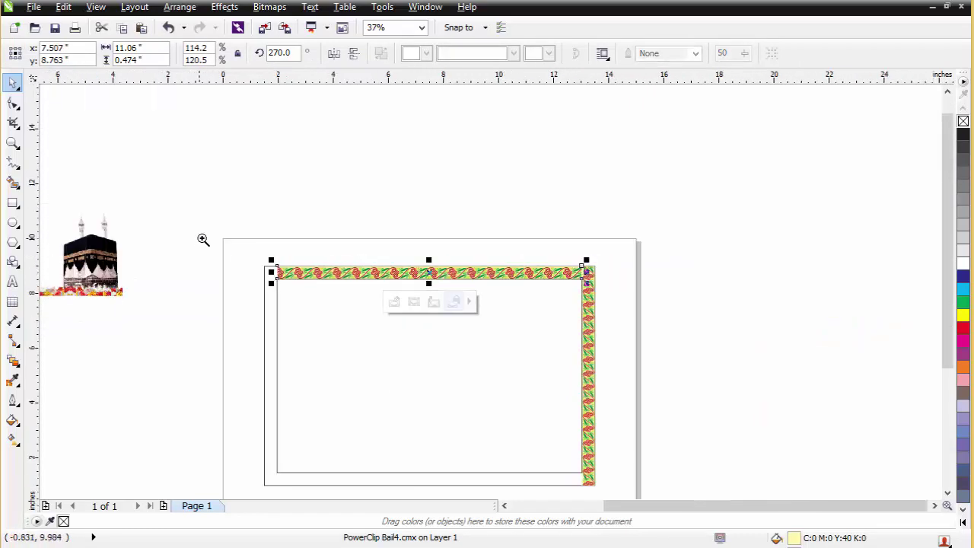
pyautogui.moveTo(200, 238); pyautogui.dragTo(355, 312)
pyautogui.moveTo(480, 282)
pyautogui.mouseDown()
pyautogui.moveTo(426, 282)
pyautogui.moveTo(479, 279)
pyautogui.mouseUp()
pyautogui.hotkey('ctrl', 'z')
pyautogui.scroll(-4, 482, 283)
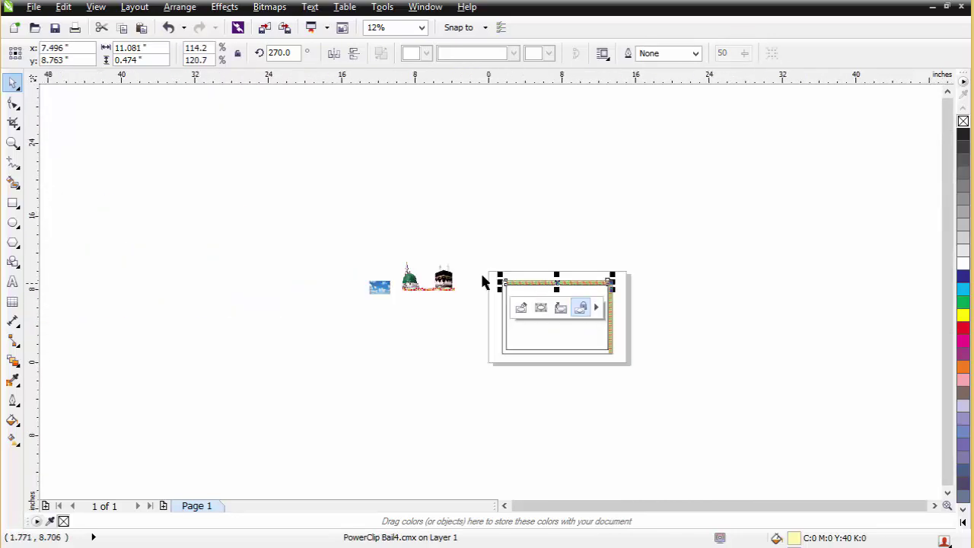
# Duplicate the right vertical floral strip and align the copy to the outer rectangle's left edge
pyautogui.click(560, 255)
pyautogui.moveTo(545, 256); pyautogui.dragTo(517, 257)
pyautogui.rightClick(517, 258)
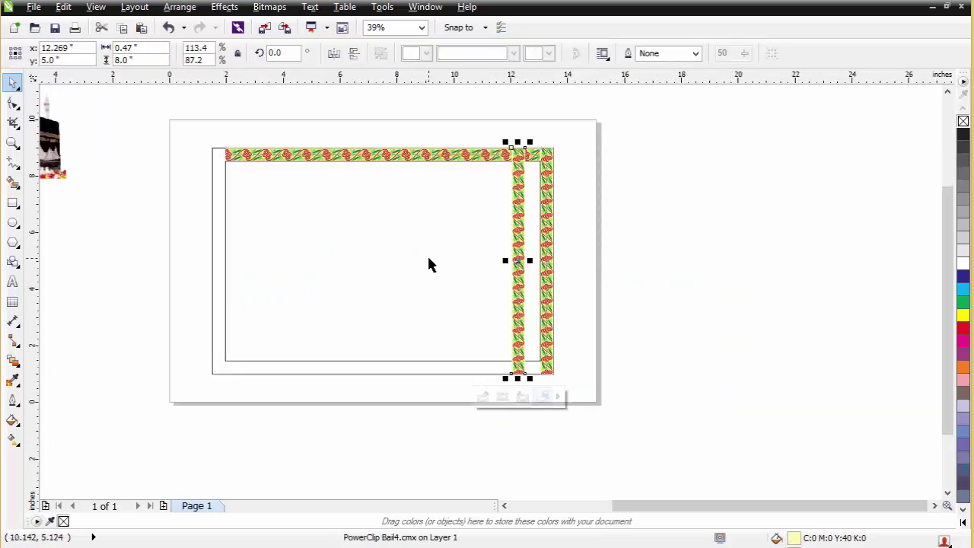
pyautogui.keyDown('shift'); pyautogui.click(218, 244); pyautogui.keyUp('shift')
pyautogui.press('l')
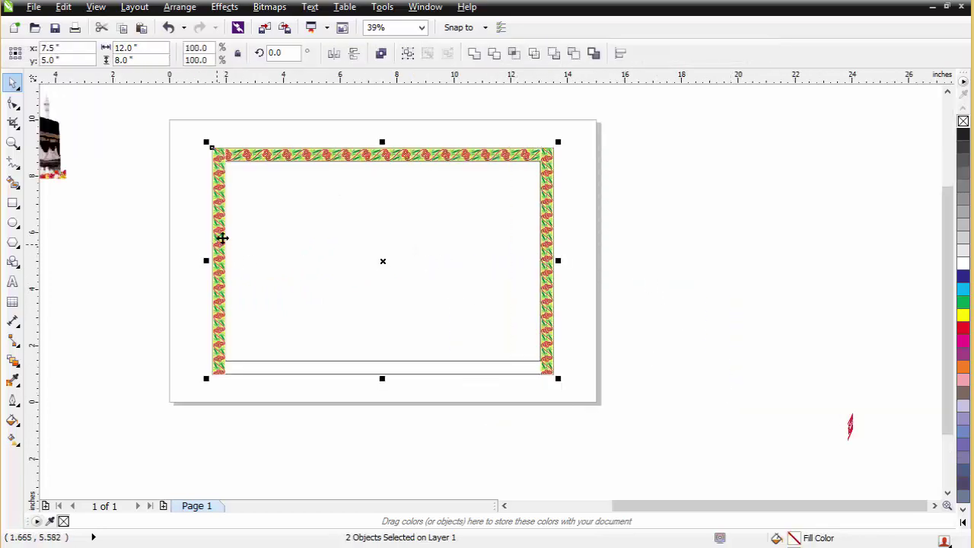
# Bring the top floral strip to the front where it meets the left vertical strip
pyautogui.moveTo(198, 138); pyautogui.dragTo(285, 184)
pyautogui.press('Escape')
pyautogui.click(373, 218)
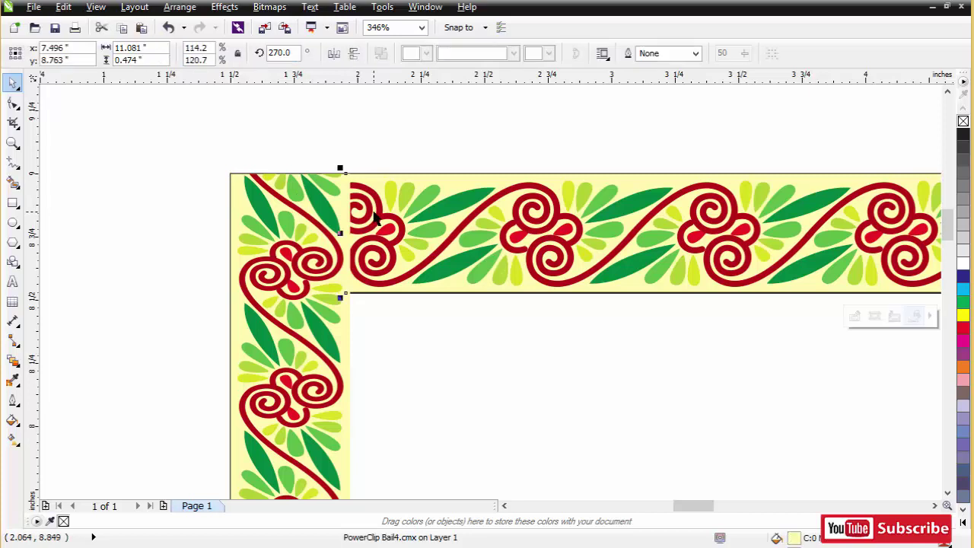
pyautogui.hotkey('shift', 'pageup')
pyautogui.press('Escape')
# Duplicate the top floral strip and align the copy to the outer rectangle's bottom edge
pyautogui.scroll(-5, 373, 213)
pyautogui.press('F2')
pyautogui.moveTo(326, 206); pyautogui.dragTo(832, 502)
pyautogui.moveTo(545, 133); pyautogui.dragTo(546, 156)
pyautogui.rightClick(545, 156)
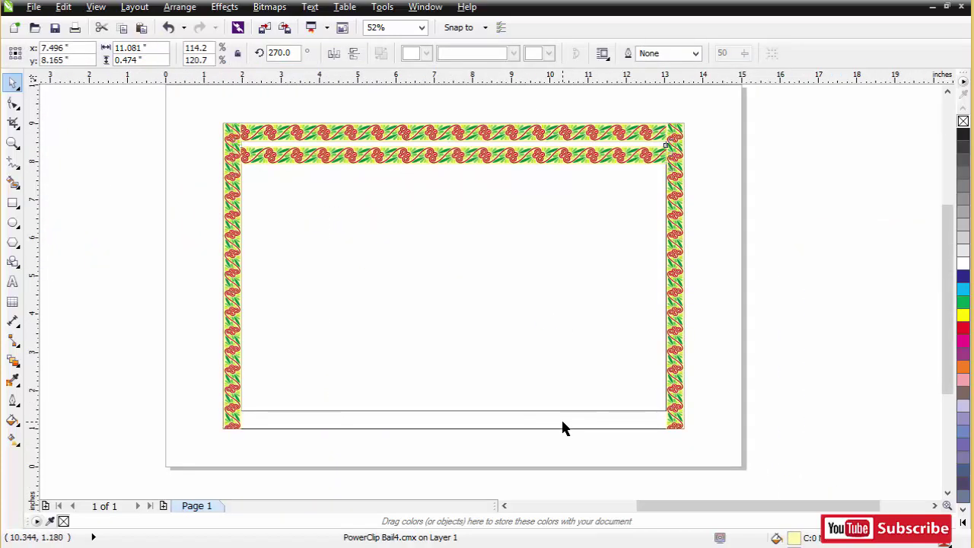
pyautogui.keyDown('shift'); pyautogui.click(561, 426); pyautogui.keyUp('shift')
pyautogui.press('b')
pyautogui.press('Escape')
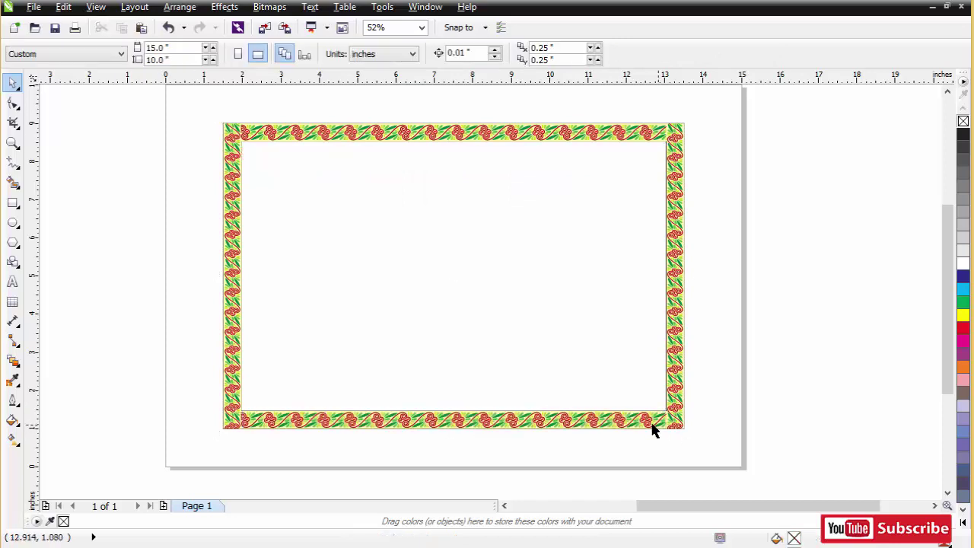
# Select all four floral border strips and group them
pyautogui.click(653, 423)
pyautogui.keyDown('shift'); pyautogui.click(678, 332); pyautogui.keyUp('shift')
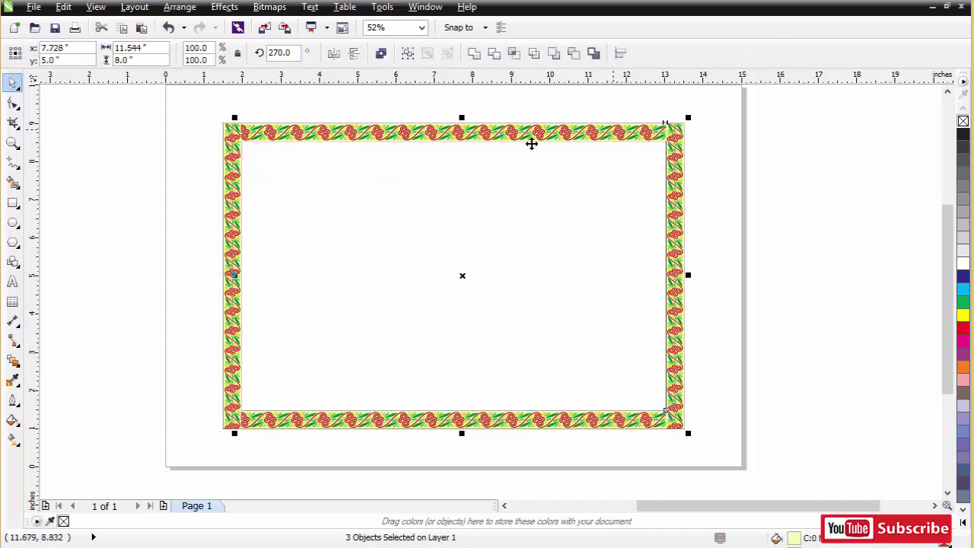
pyautogui.click(406, 56)
pyautogui.click(753, 143)
# Centre the grouped floral border on the page and PowerClip it inside the outer rectangle
pyautogui.moveTo(676, 135); pyautogui.dragTo(656, 129)
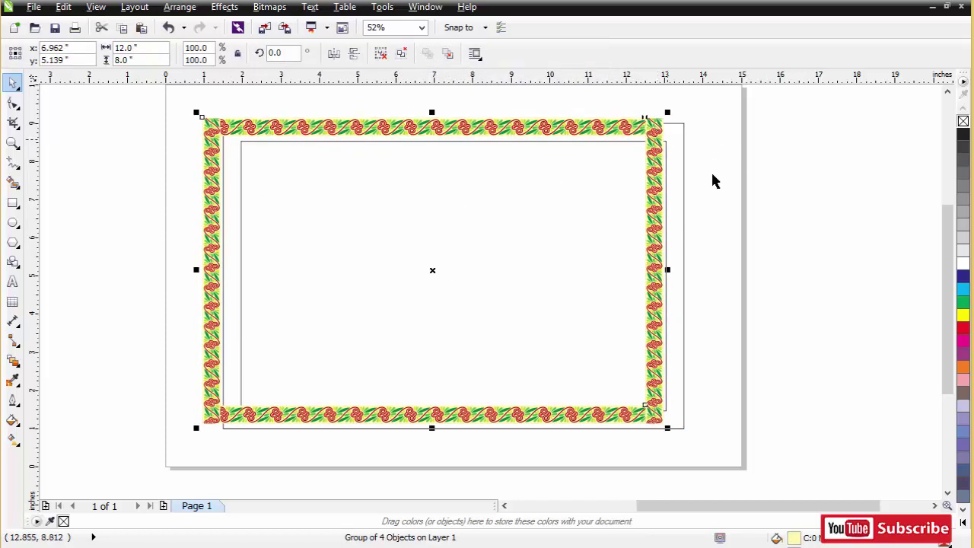
pyautogui.press('p')
pyautogui.click(714, 180)
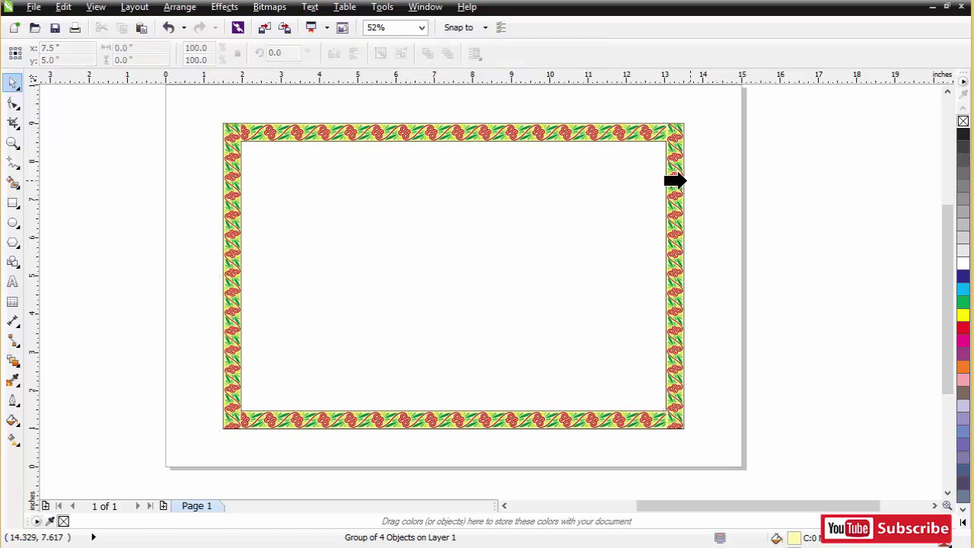
pyautogui.click(679, 181)
pyautogui.click(736, 180)
# Fill the inner rectangle with yellow and remove its outline
pyautogui.click(573, 211)
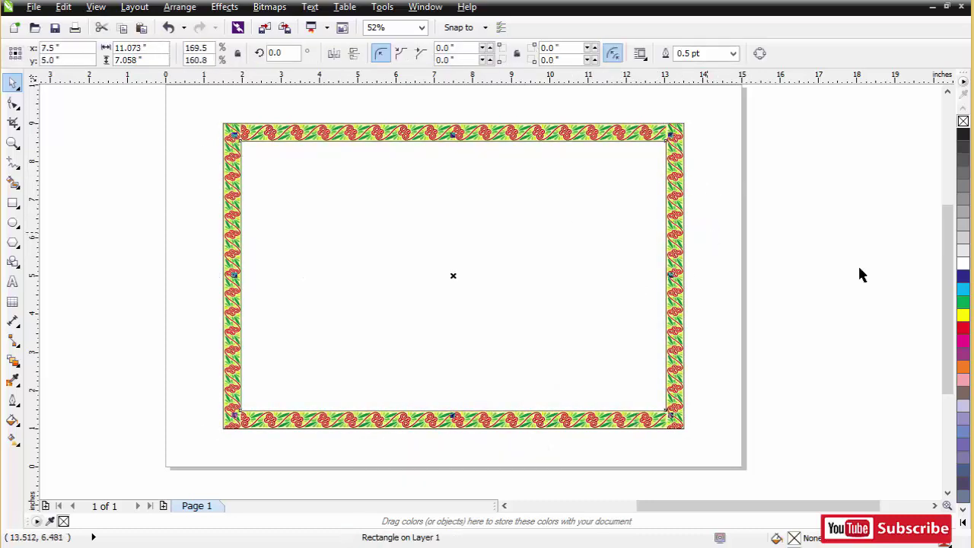
pyautogui.click(962, 316)
pyautogui.rightClick(963, 121)
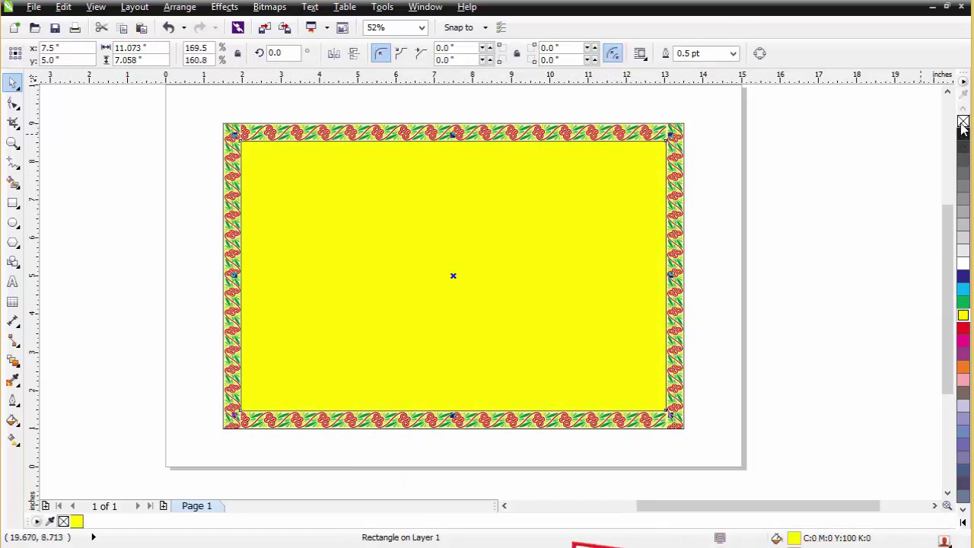
pyautogui.click(829, 189)
pyautogui.click(591, 201)
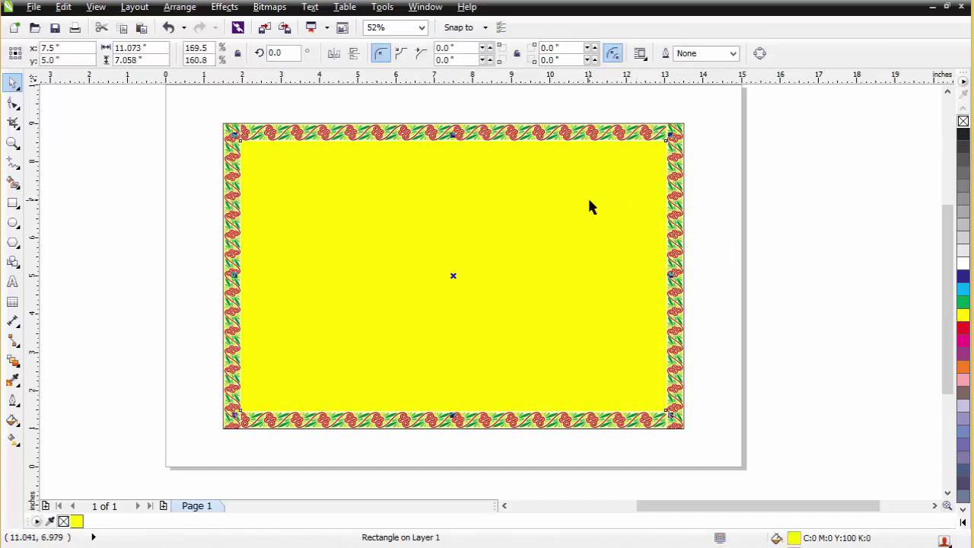
pyautogui.click(765, 217)
pyautogui.scroll(-2, 766, 218)
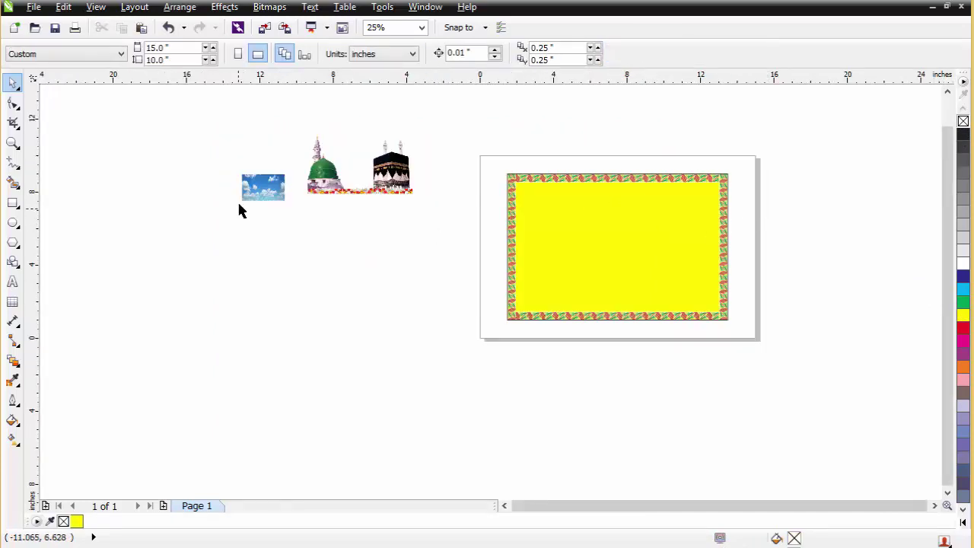
# Centre the sky picture over the yellow rectangle and enlarge it to about 11.5 by 7.1 inches
pyautogui.moveTo(253, 186); pyautogui.dragTo(641, 266)
pyautogui.hotkey('shift', 'F4')
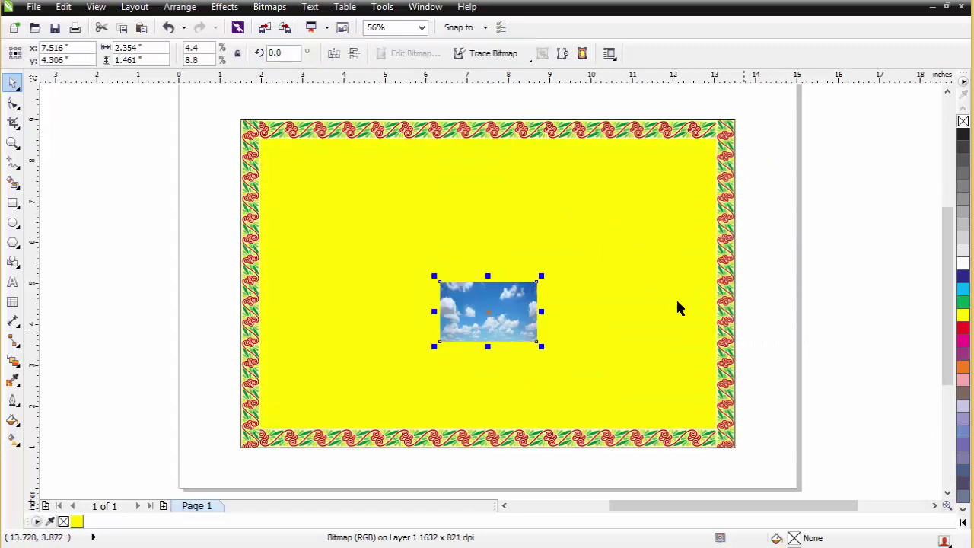
pyautogui.keyDown('ctrl'); pyautogui.click(524, 267); pyautogui.keyUp('ctrl')
pyautogui.moveTo(537, 253); pyautogui.dragTo(743, 136)
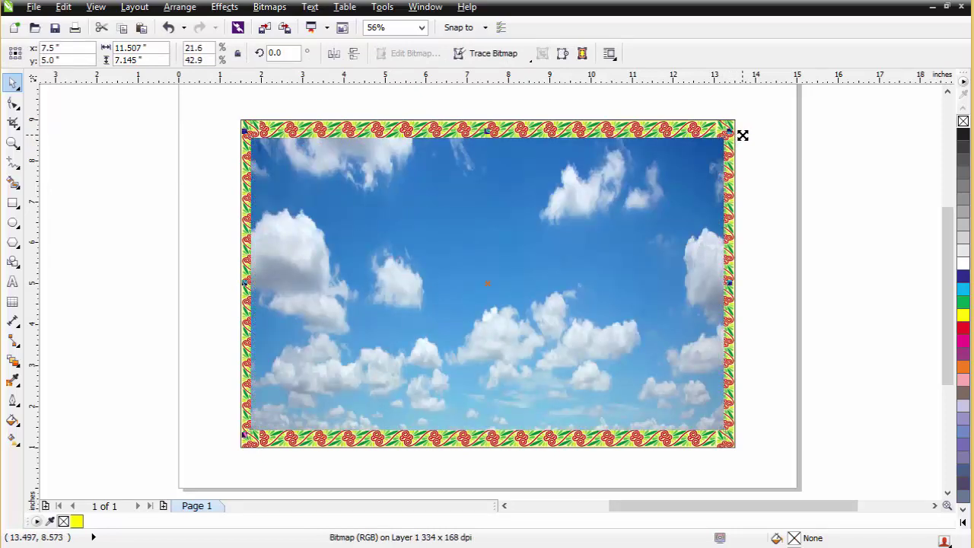
# PowerClip the sky picture inside the yellow rectangle and enlarge the clipped picture to about 11.8 by 7.3 inches
pyautogui.hotkey('alt', 'c')
pyautogui.press('w')
pyautogui.press('p')
pyautogui.click(690, 165)
pyautogui.keyDown('ctrl'); pyautogui.click(664, 191); pyautogui.keyUp('ctrl')
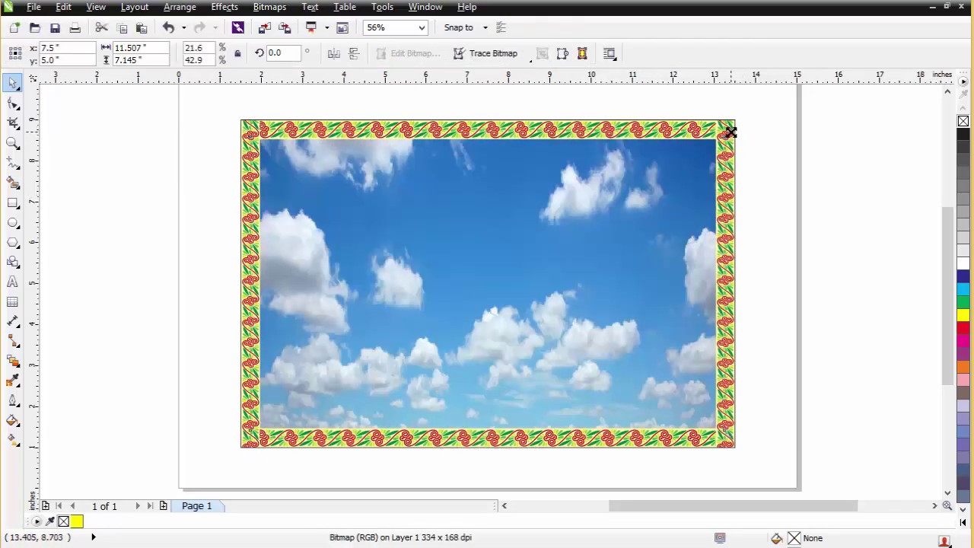
pyautogui.moveTo(730, 133); pyautogui.dragTo(738, 127)
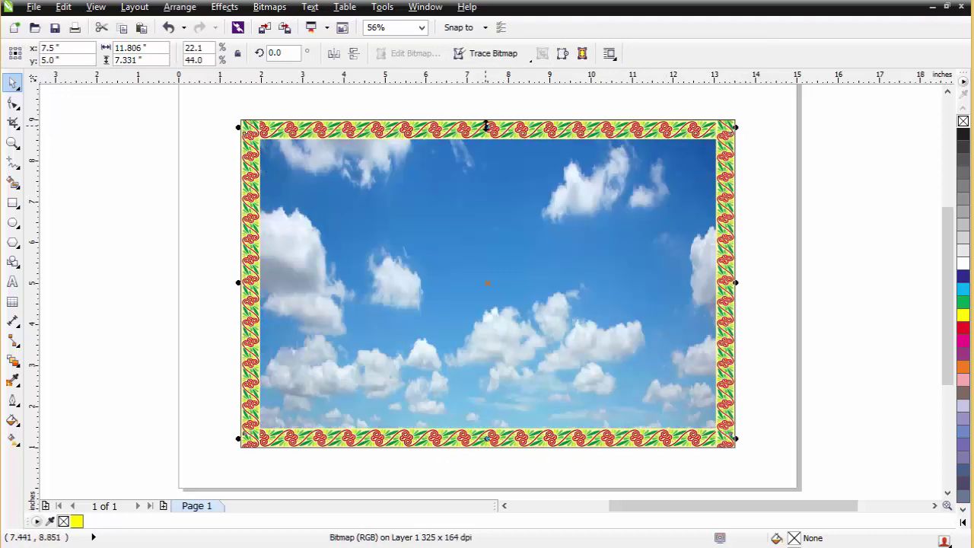
# Remove the outline from the outer rectangle holding the floral border
pyautogui.click(724, 145)
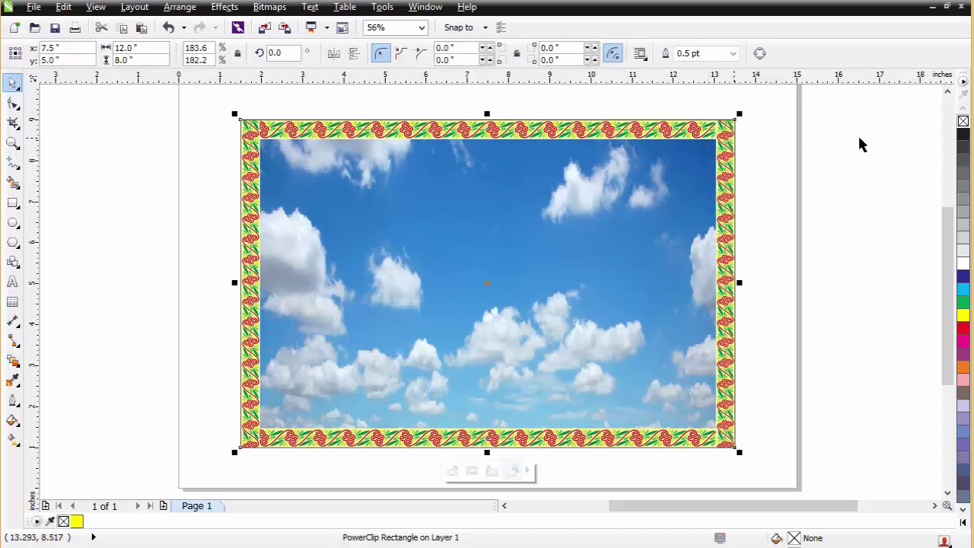
pyautogui.press('Escape')
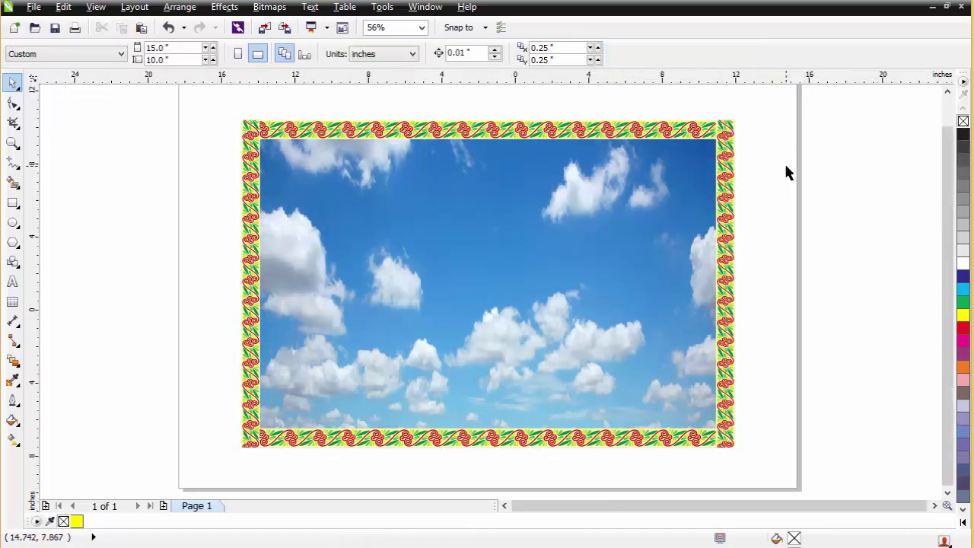
# Import eid melad.cdr, place its artwork beside the page below the dome and Kaaba, and ungroup it
pyautogui.press('F4')
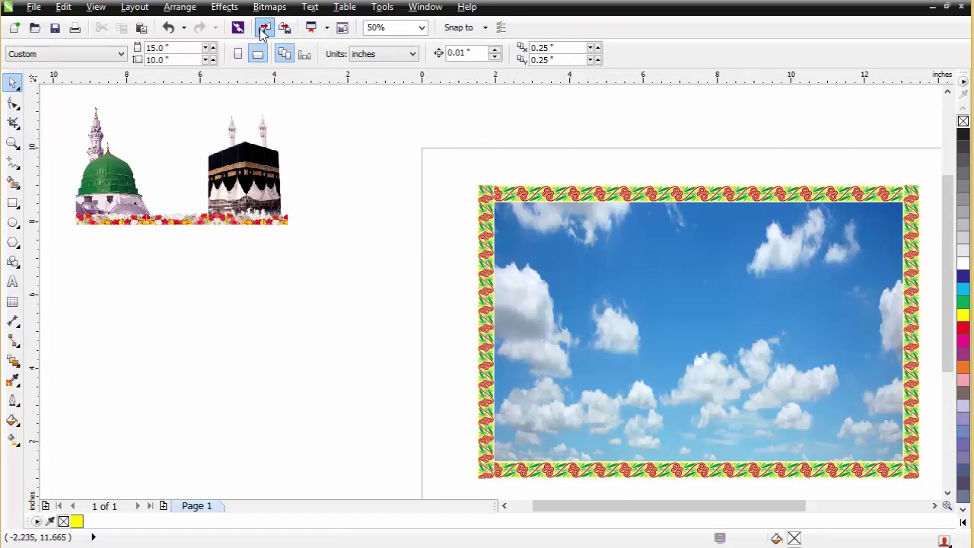
pyautogui.click(263, 29)
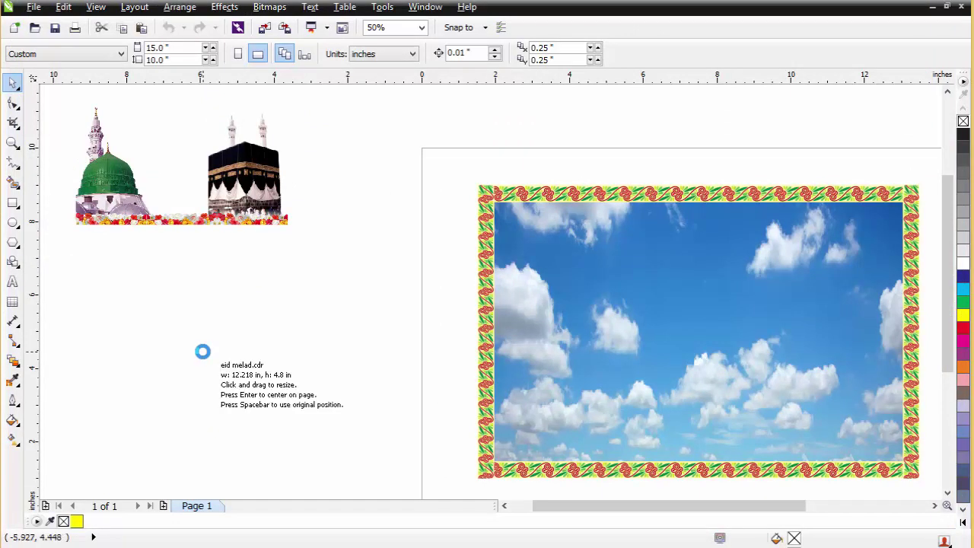
pyautogui.click(124, 283)
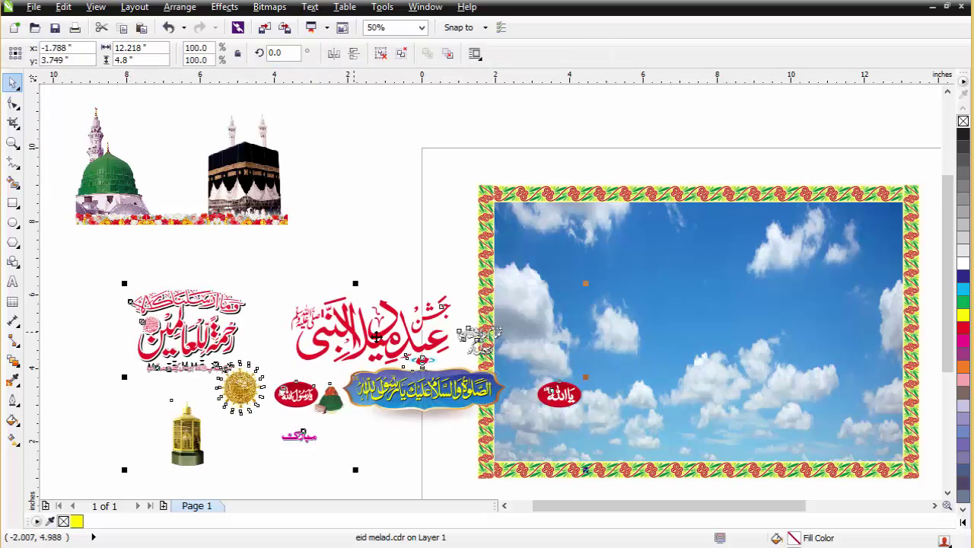
pyautogui.moveTo(280, 355); pyautogui.dragTo(212, 355)
pyautogui.press('F3')
pyautogui.press('F3')
pyautogui.press('F2')
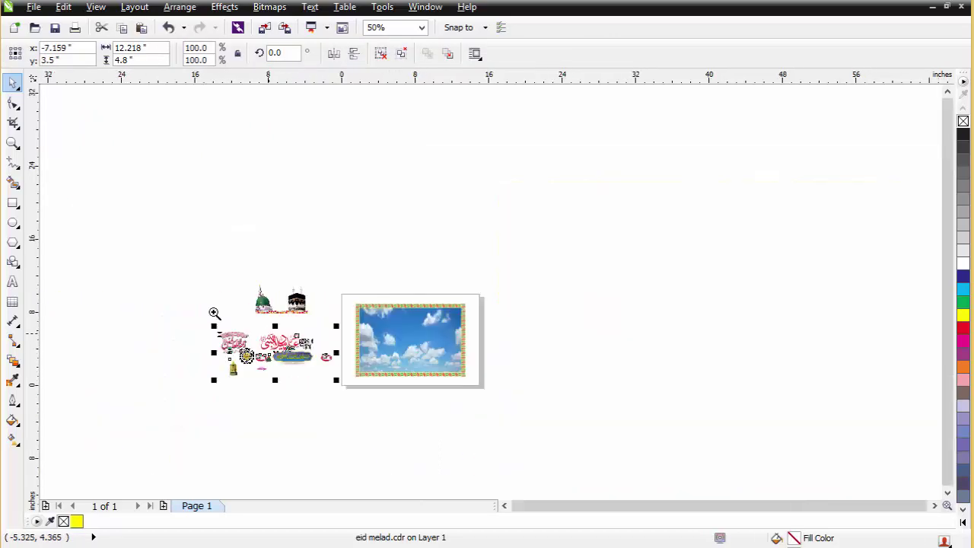
pyautogui.moveTo(178, 289); pyautogui.dragTo(540, 400)
pyautogui.hotkey('ctrl', 'u')
pyautogui.click(386, 318)
# Spread out the artwork beside the page by moving the red Eid calligraphy and the dome and Kaaba group upward
pyautogui.moveTo(329, 294); pyautogui.dragTo(344, 264)
pyautogui.click(339, 218)
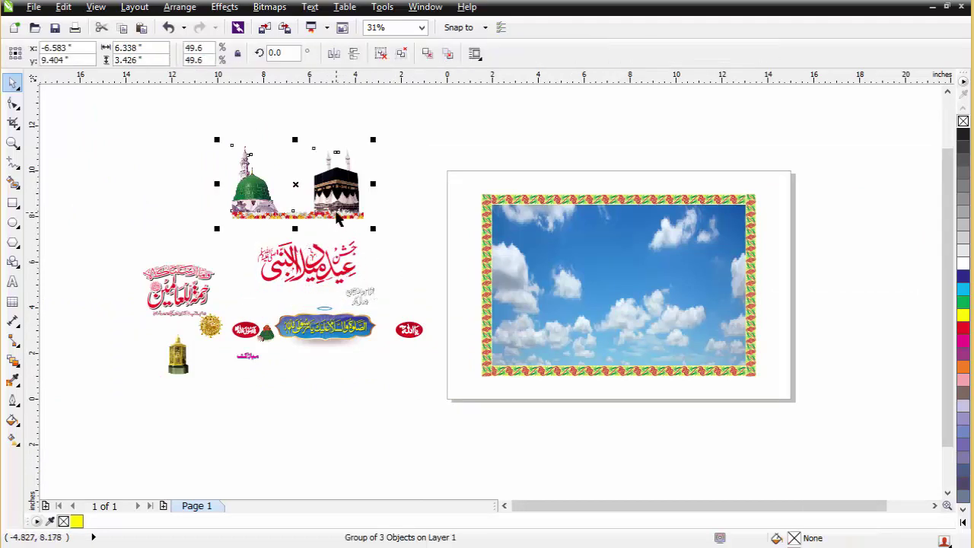
pyautogui.moveTo(249, 154); pyautogui.dragTo(263, 133)
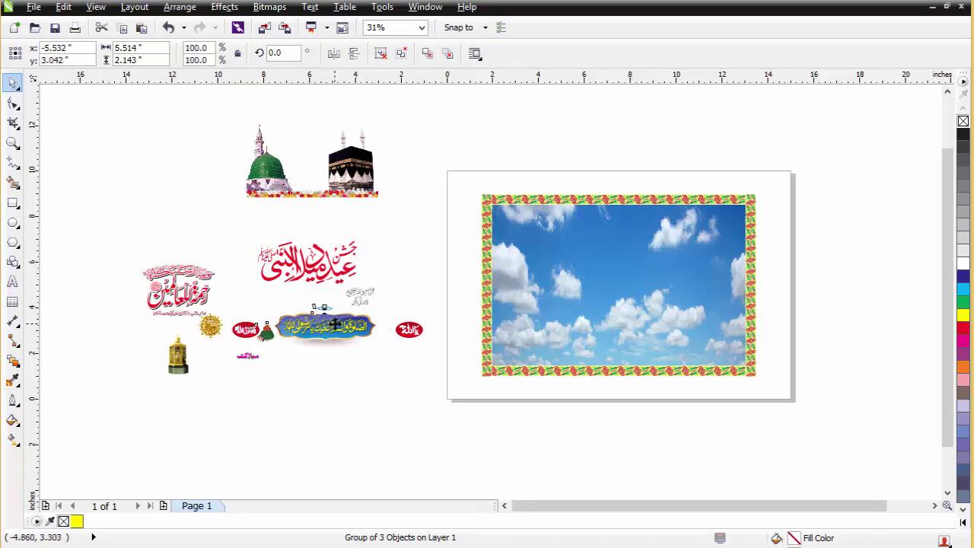
# Move the blue calligraphy plaque onto the sky and move its small green turban image off the page
pyautogui.moveTo(329, 326); pyautogui.dragTo(593, 221)
pyautogui.scroll(2, 658, 257)
pyautogui.keyDown('shift'); pyautogui.click(512, 253); pyautogui.keyUp('shift')
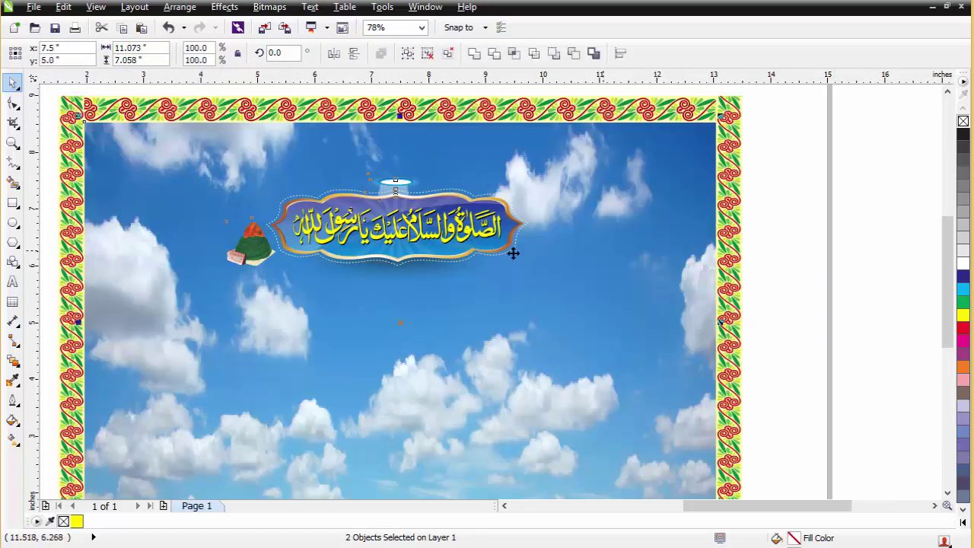
pyautogui.scroll(-2, 449, 253)
pyautogui.moveTo(329, 222); pyautogui.dragTo(184, 252)
# Group the plaque's parts, centre the group horizontally on the sky and raise it to the sky's upper edge
pyautogui.moveTo(297, 204); pyautogui.dragTo(523, 309)
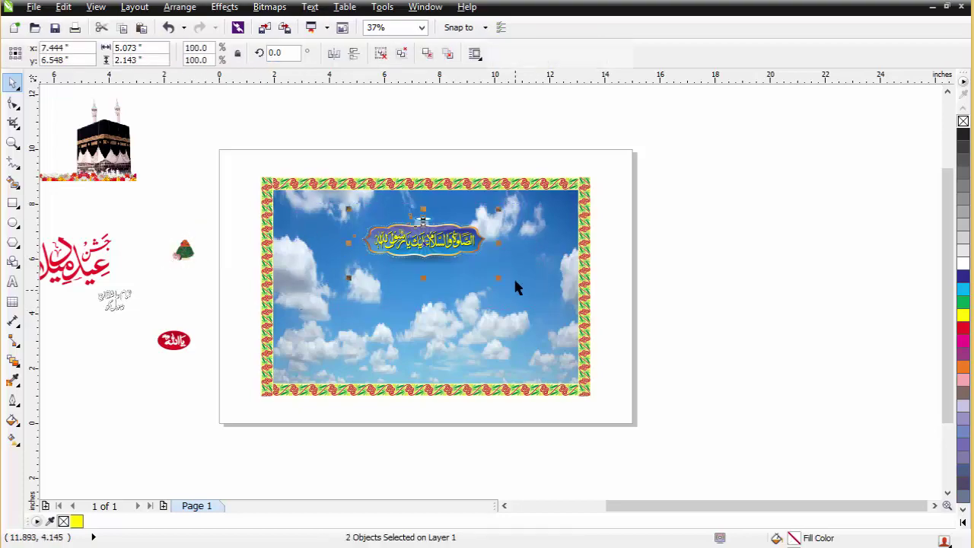
pyautogui.hotkey('ctrl', 'g')
pyautogui.keyDown('shift'); pyautogui.click(513, 276); pyautogui.keyUp('shift')
pyautogui.press('c')
pyautogui.press('Escape')
pyautogui.scroll(3, 444, 221)
pyautogui.moveTo(437, 277); pyautogui.dragTo(407, 177)
pyautogui.scroll(-2, 407, 180)
pyautogui.keyDown('shift'); pyautogui.click(423, 246); pyautogui.keyUp('shift')
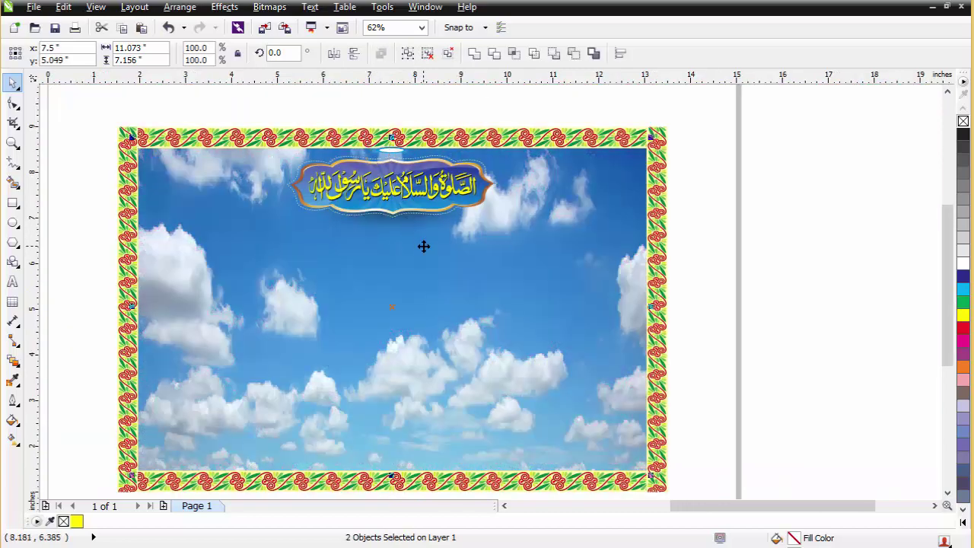
pyautogui.press('Escape')
# Move the dome and Kaaba group onto the sky and enlarge it to about 11 by 6 inches
pyautogui.scroll(-2, 423, 245)
pyautogui.press('F2')
pyautogui.moveTo(630, 398); pyautogui.dragTo(628, 395)
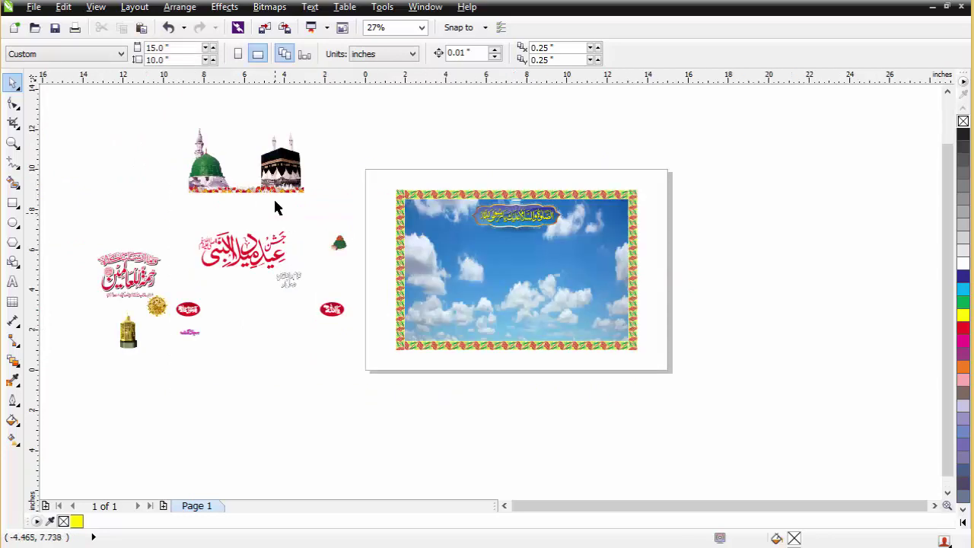
pyautogui.moveTo(273, 169); pyautogui.dragTo(496, 314)
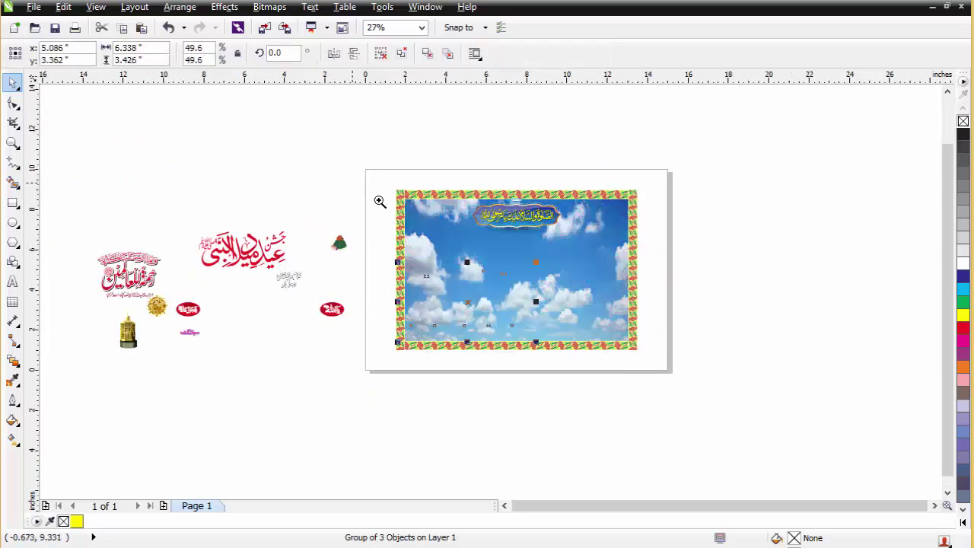
pyautogui.click(715, 384)
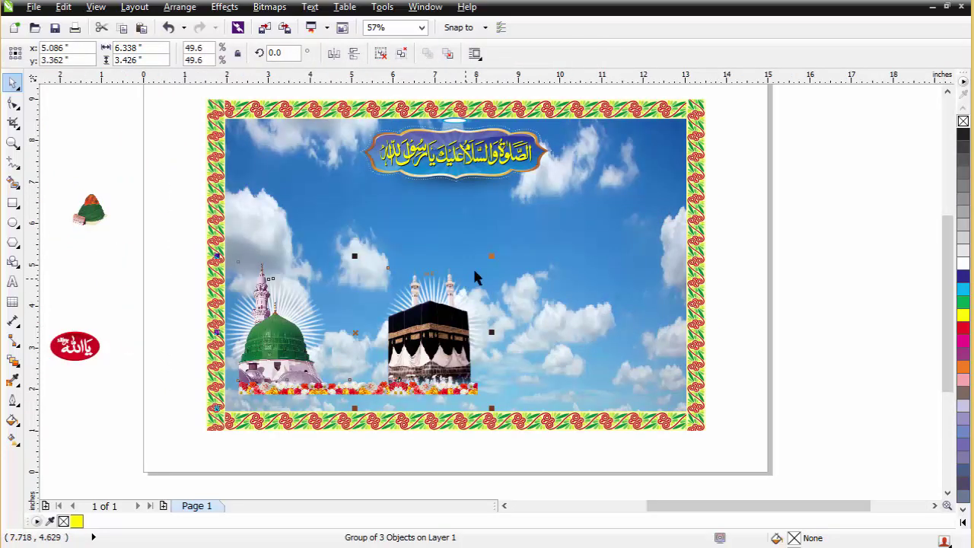
pyautogui.moveTo(490, 258); pyautogui.dragTo(628, 148)
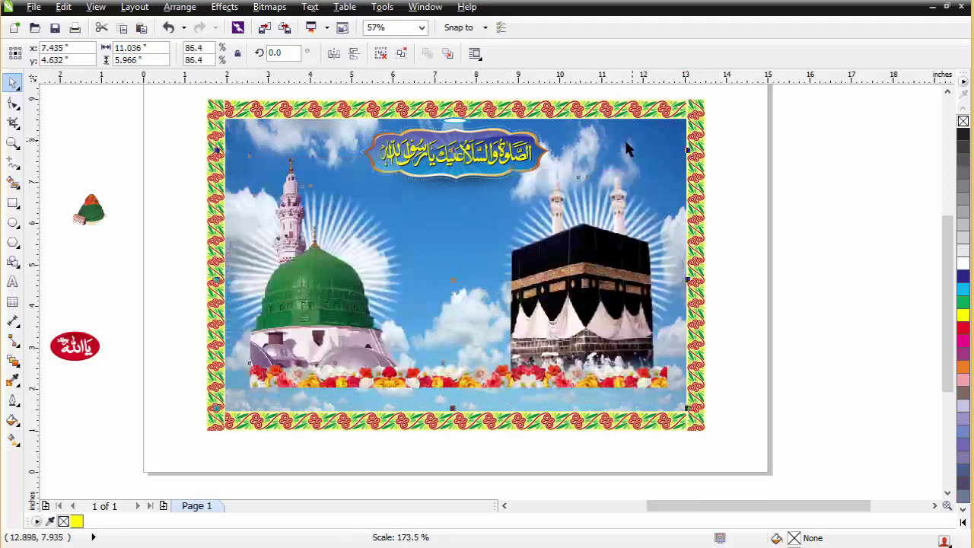
# Centre the dome and Kaaba group horizontally on the banner and lower it slightly
pyautogui.press('c')
pyautogui.press('Escape')
pyautogui.moveTo(640, 263); pyautogui.dragTo(639, 276)
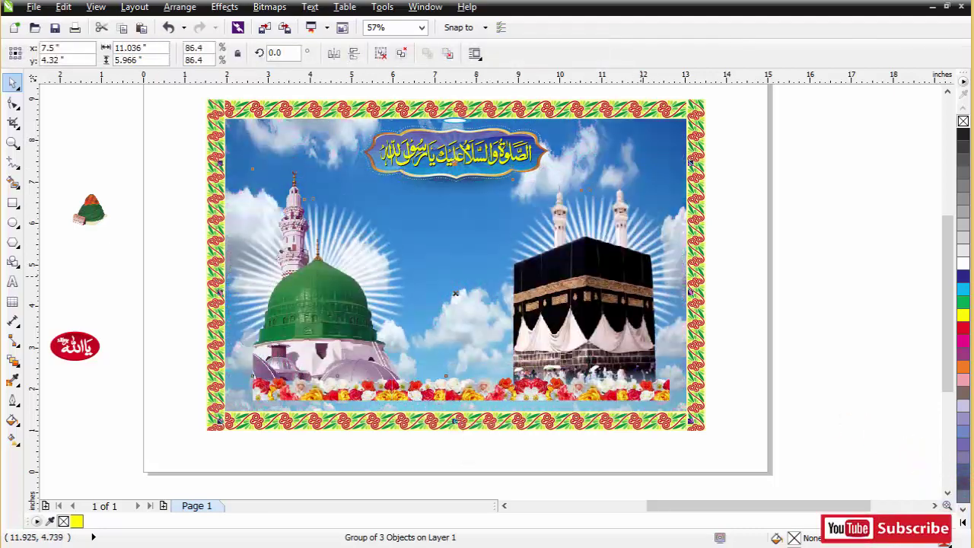
# Ungroup the dome, Kaaba and flower artwork and move the flower strip down onto the bottom border
pyautogui.hotkey('ctrl', 'u')
pyautogui.press('Escape')
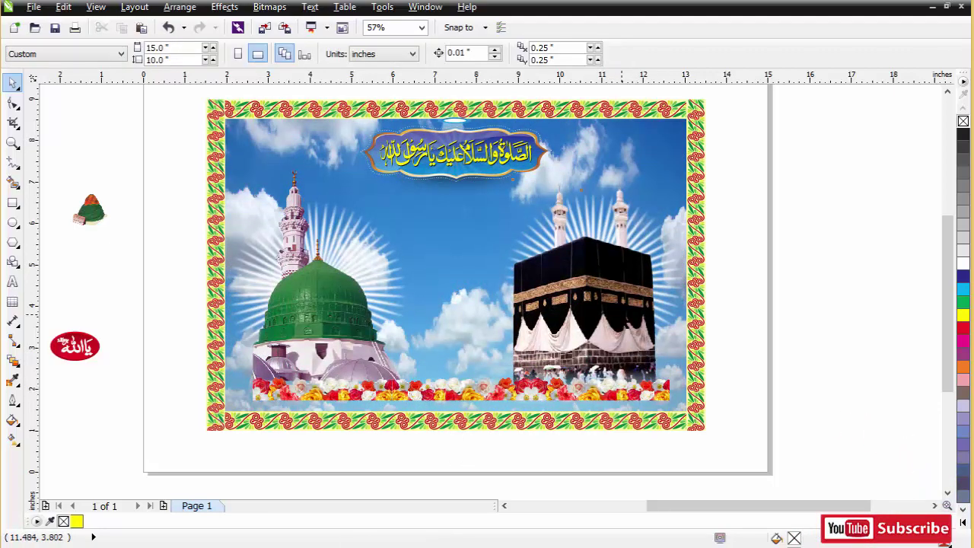
pyautogui.click(395, 300)
pyautogui.moveTo(468, 397); pyautogui.dragTo(469, 425)
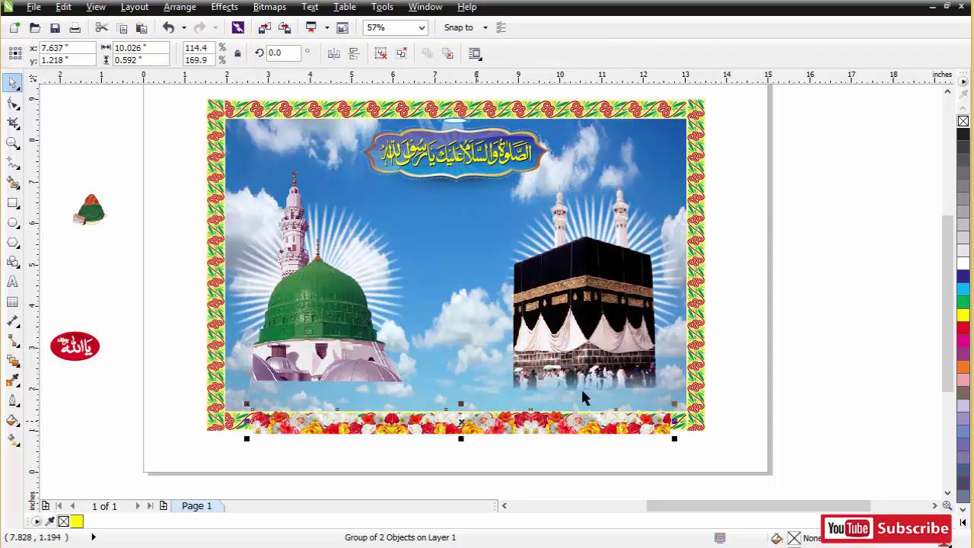
pyautogui.press('Escape')
# Try moving the Kaaba and the green dome upward separately, and undo both moves
pyautogui.moveTo(534, 245); pyautogui.dragTo(771, 431)
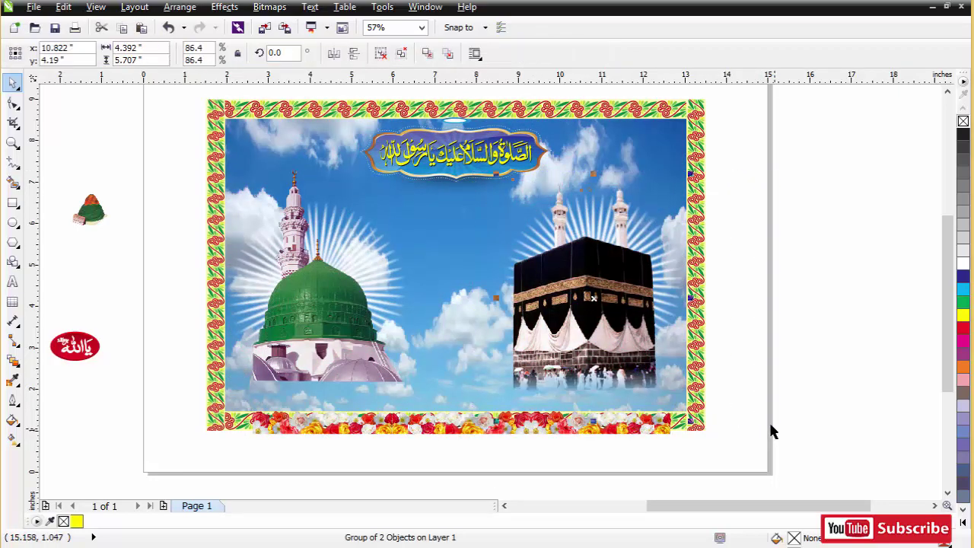
pyautogui.moveTo(174, 148); pyautogui.dragTo(432, 407)
pyautogui.moveTo(595, 302); pyautogui.dragTo(596, 266)
pyautogui.hotkey('ctrl', 'z')
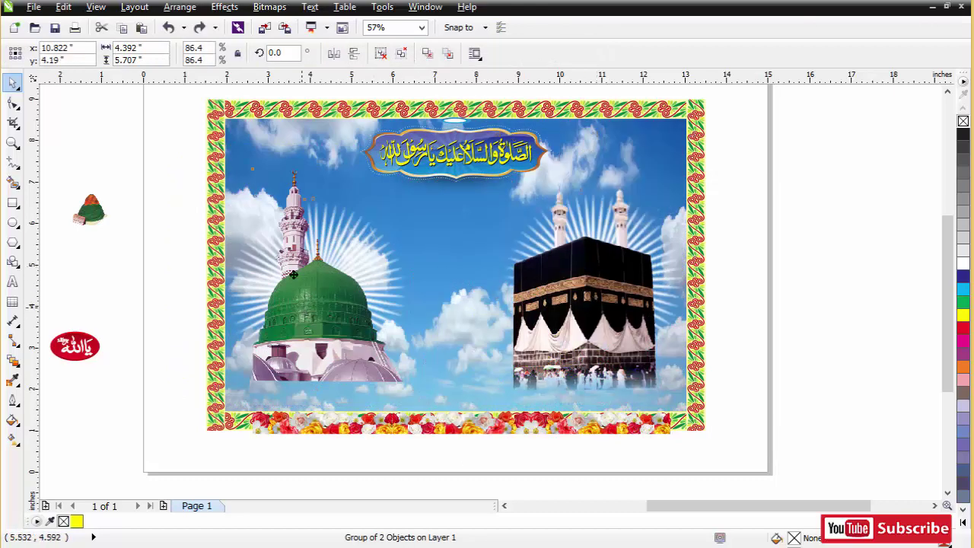
pyautogui.moveTo(301, 307); pyautogui.dragTo(293, 267)
pyautogui.hotkey('ctrl', 'z')
# Group the dome and Kaaba, lower them slightly and enlarge the group to about 12.2 by 6.6 inches
pyautogui.keyDown('shift'); pyautogui.click(677, 202); pyautogui.keyUp('shift')
pyautogui.hotkey('ctrl', 'g')
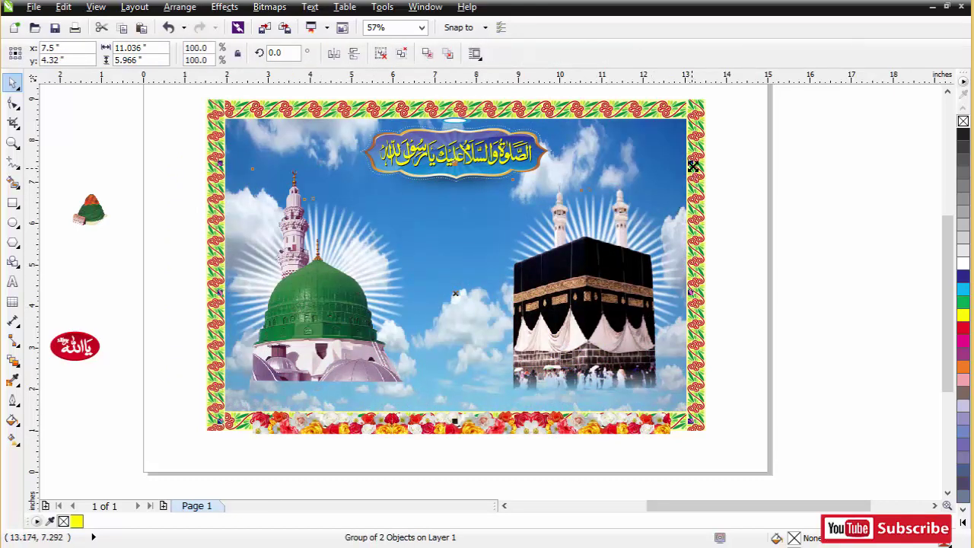
pyautogui.moveTo(693, 168); pyautogui.dragTo(705, 152)
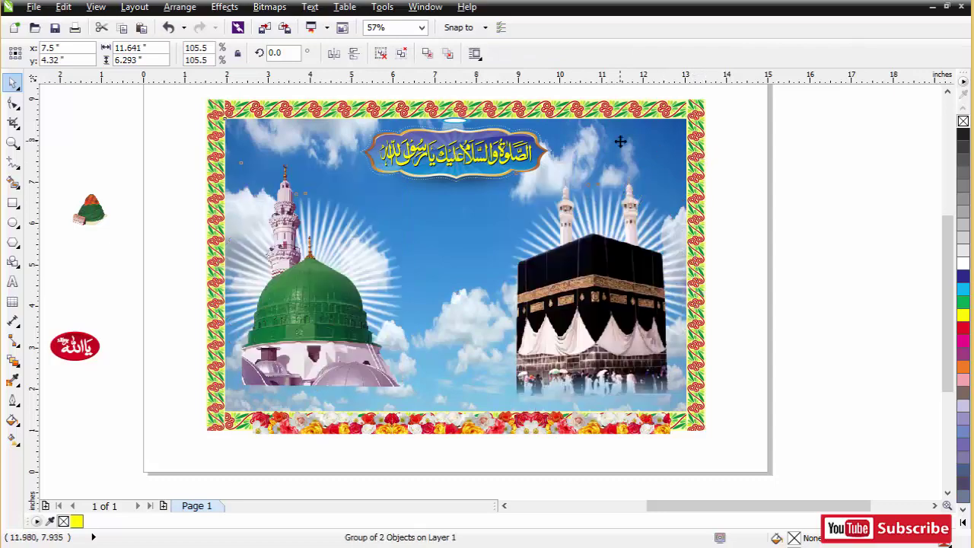
pyautogui.hotkey('ctrl', 'u')
pyautogui.press('Escape')
pyautogui.hotkey('ctrl', 'z')
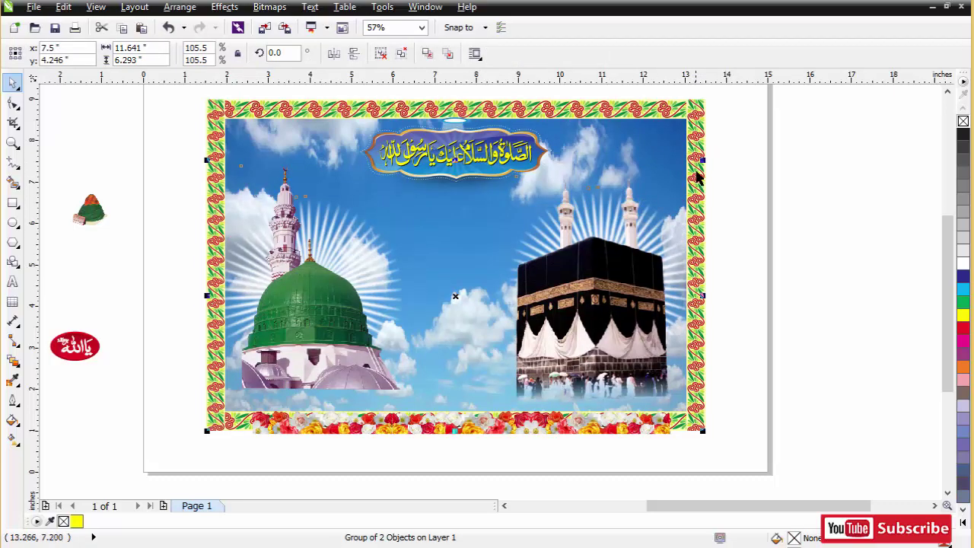
pyautogui.moveTo(701, 161); pyautogui.dragTo(718, 151)
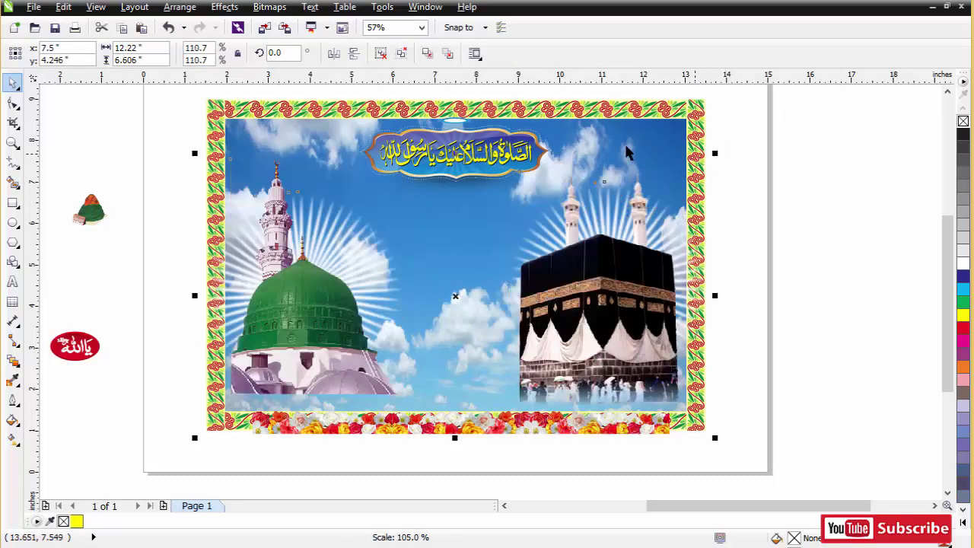
pyautogui.hotkey('ctrl', 'u')
pyautogui.press('Escape')
# Align the bottom of the flower strip with the bottom edge of the sky rectangle
pyautogui.click(586, 433)
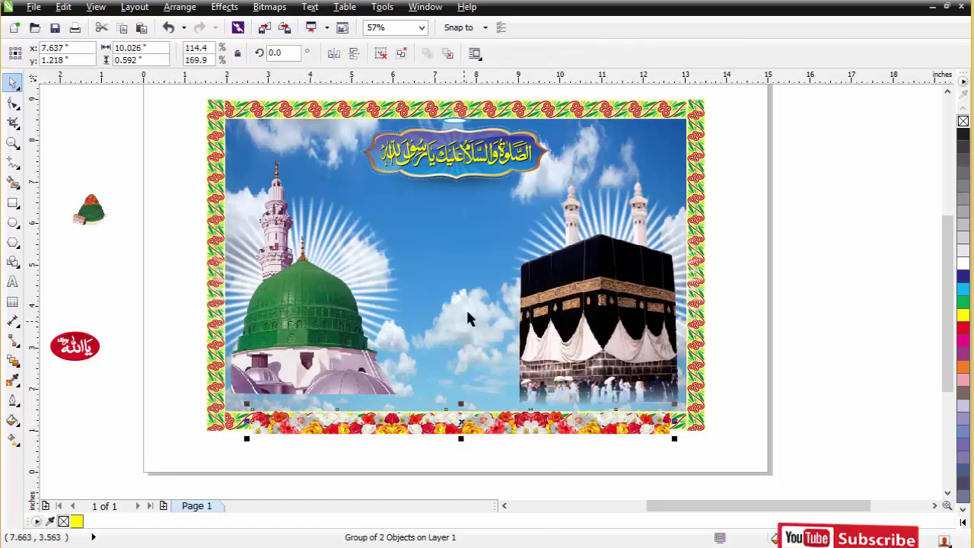
pyautogui.hotkey('ctrl', 'u')
pyautogui.press('b')
pyautogui.press('Escape')
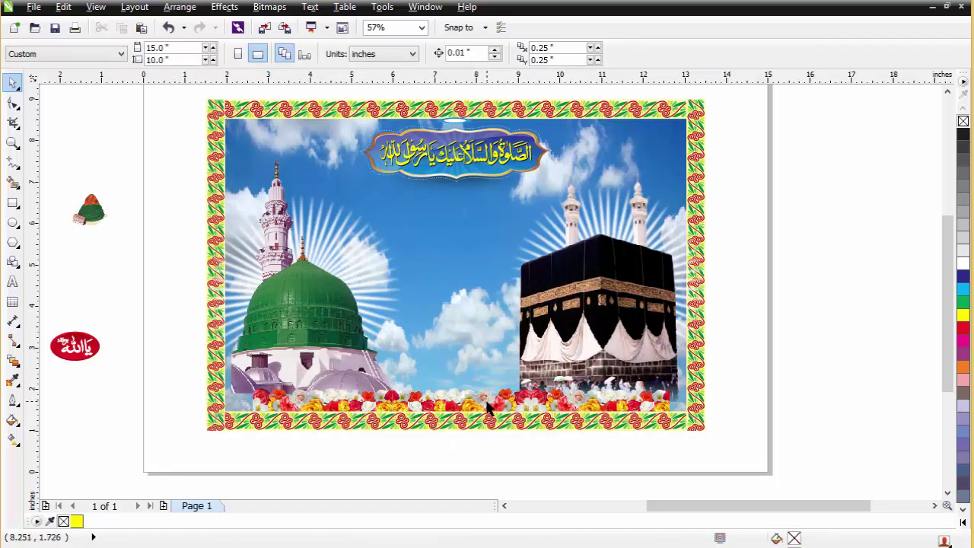
# Enlarge the flower strip to span the full sky width and centre it horizontally on the sky rectangle
pyautogui.click(488, 409)
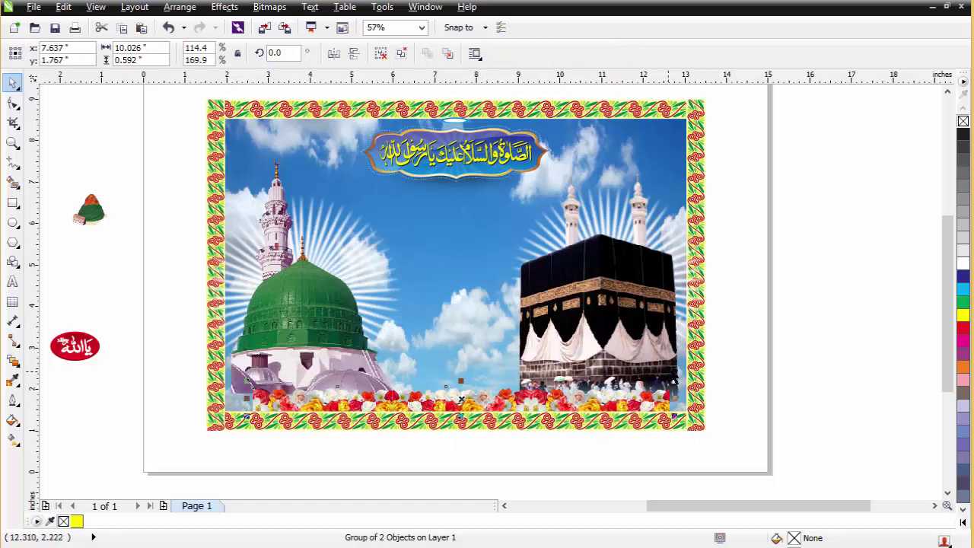
pyautogui.moveTo(679, 376); pyautogui.dragTo(702, 364)
pyautogui.keyDown('shift'); pyautogui.click(436, 254); pyautogui.keyUp('shift')
pyautogui.press('c')
pyautogui.press('Escape')
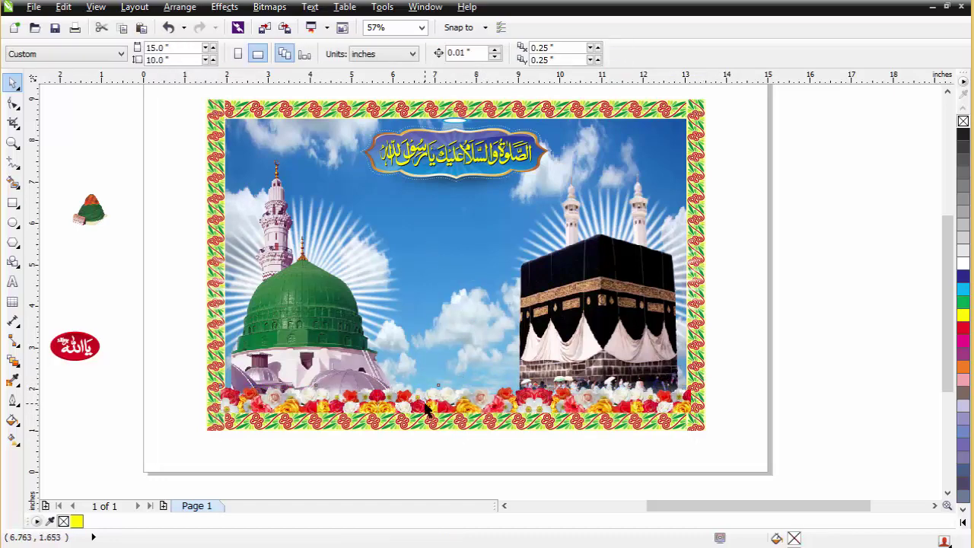
# Enlarge the dome and Kaaba group from its centre to about 12.6 by 6.8 inches
pyautogui.click(426, 402)
pyautogui.press('Escape')
pyautogui.press('F2')
pyautogui.moveTo(177, 253); pyautogui.dragTo(674, 419)
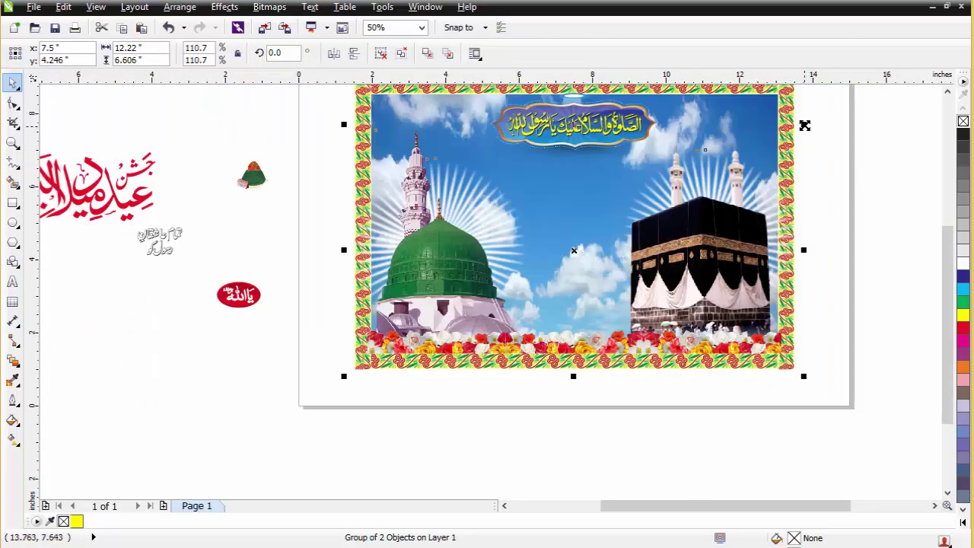
pyautogui.moveTo(804, 125); pyautogui.dragTo(809, 120)
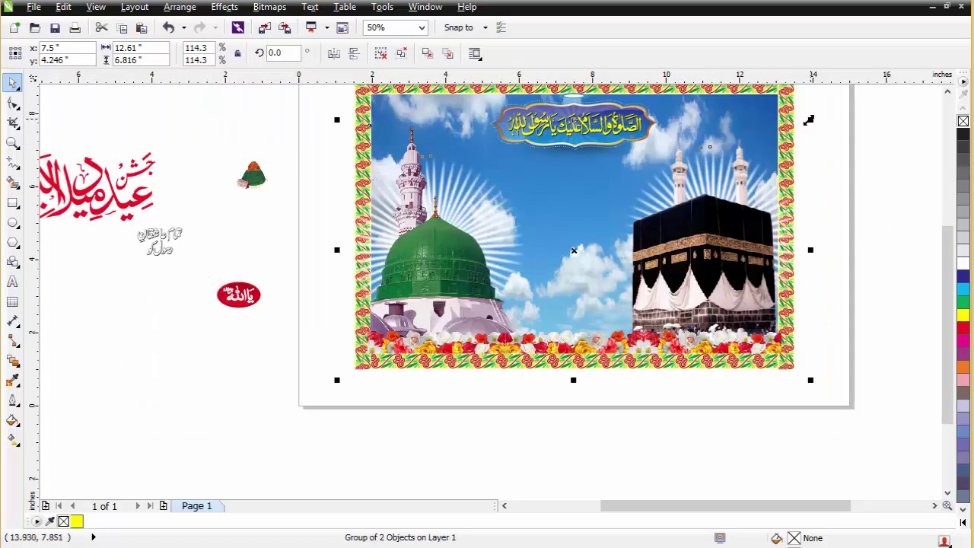
# PowerClip the dome and Kaaba group inside the sky rectangle
pyautogui.hotkey('alt', 'c')
pyautogui.press('w')
pyautogui.press('p')
pyautogui.click(629, 214)
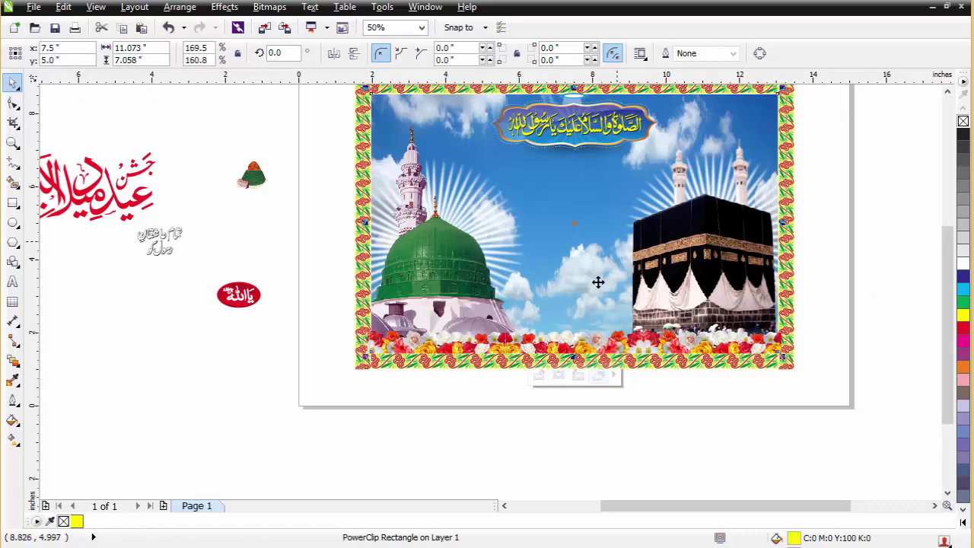
# PowerClip the flower strip inside the sky rectangle
pyautogui.press('Escape')
pyautogui.click(591, 337)
pyautogui.hotkey('alt', 'c')
pyautogui.press('w')
pyautogui.press('p')
pyautogui.click(580, 308)
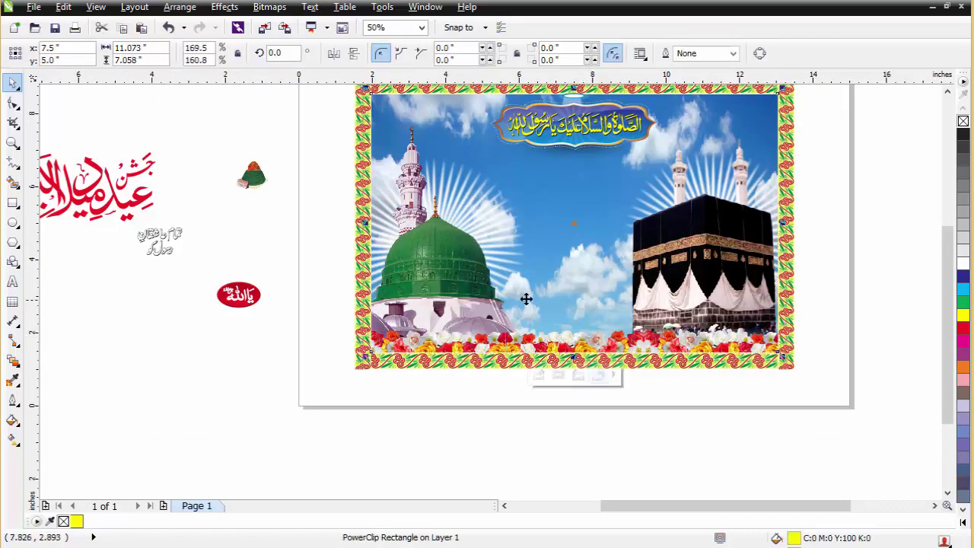
# Widen the clipped dome and Kaaba group from its centre to about 12.86 inches, keeping its height
pyautogui.press('F2')
pyautogui.moveTo(339, 230); pyautogui.dragTo(829, 362)
pyautogui.press('Escape')
pyautogui.keyDown('alt'); pyautogui.click(807, 293); pyautogui.keyUp('alt')
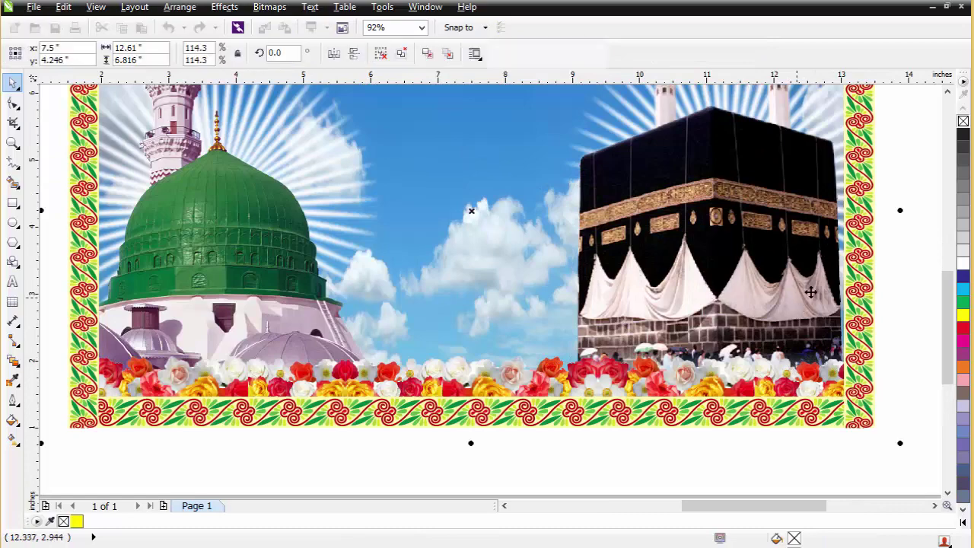
pyautogui.moveTo(907, 212); pyautogui.dragTo(908, 211)
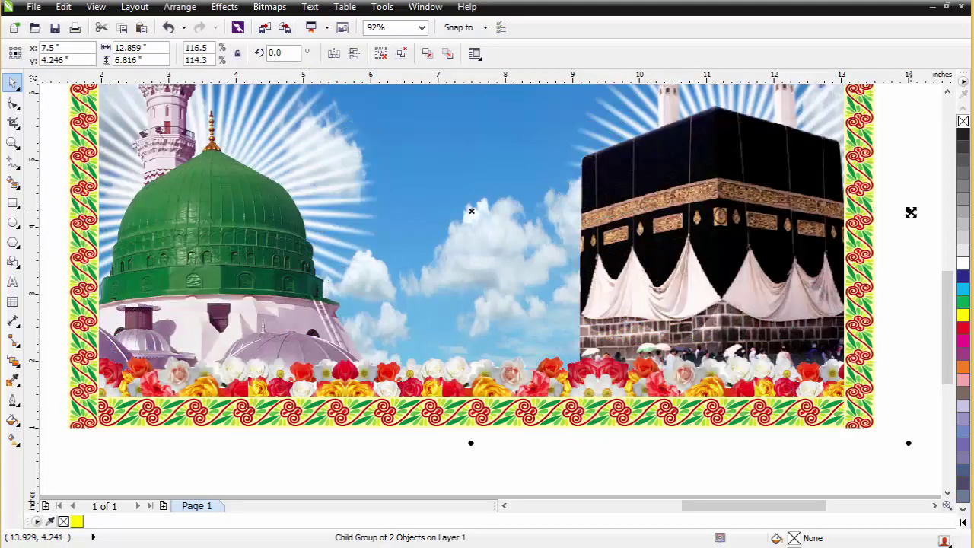
pyautogui.click(896, 218)
# Move the red Eid Milad calligraphy higher and the green turban picture slightly lower in the area outside the page
pyautogui.scroll(-1, 660, 225)
pyautogui.scroll(-1, 660, 224)
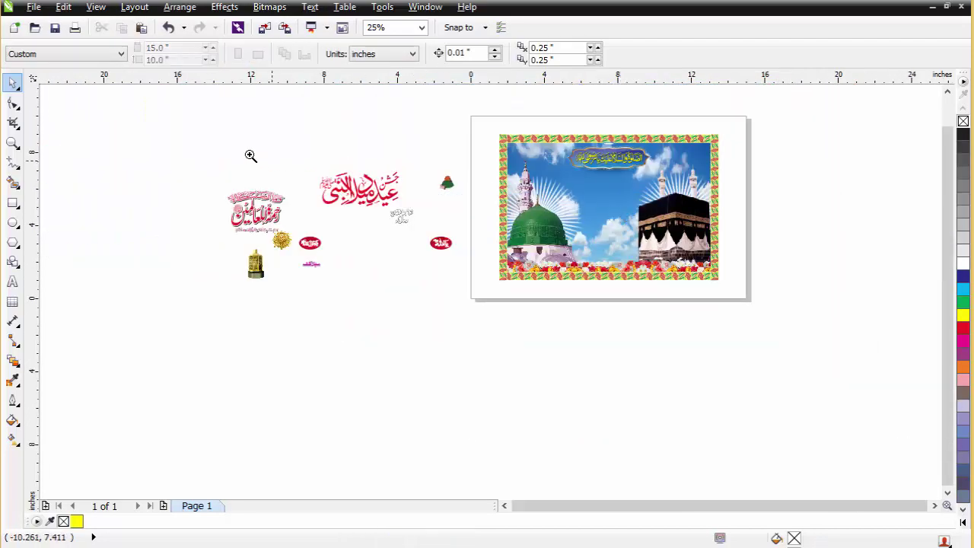
pyautogui.moveTo(211, 138); pyautogui.dragTo(764, 334)
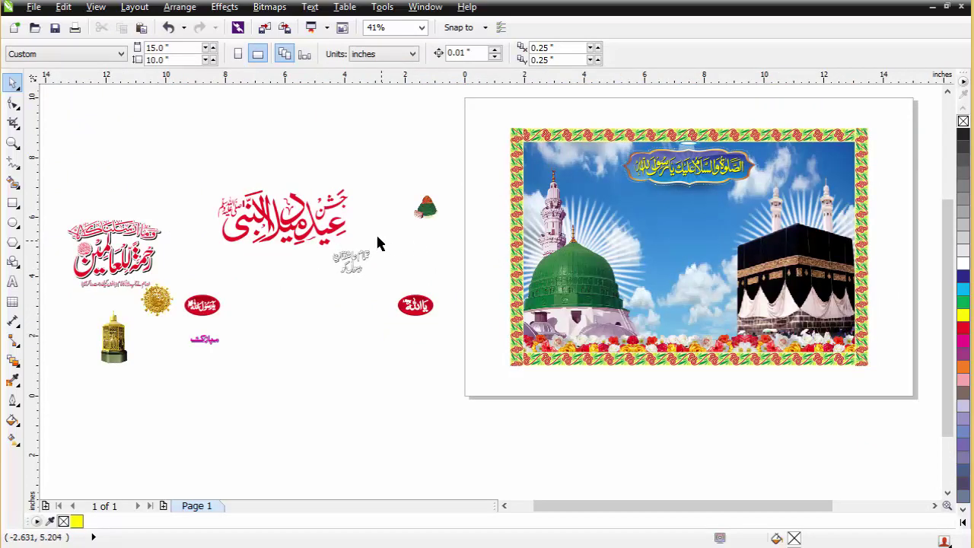
pyautogui.moveTo(323, 230); pyautogui.dragTo(308, 199)
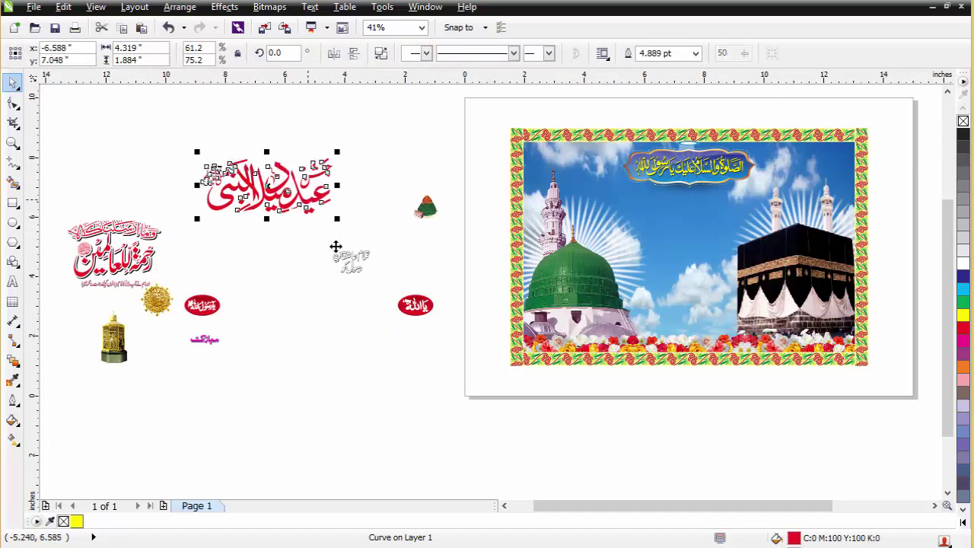
pyautogui.click(421, 204)
pyautogui.moveTo(421, 204); pyautogui.dragTo(419, 215)
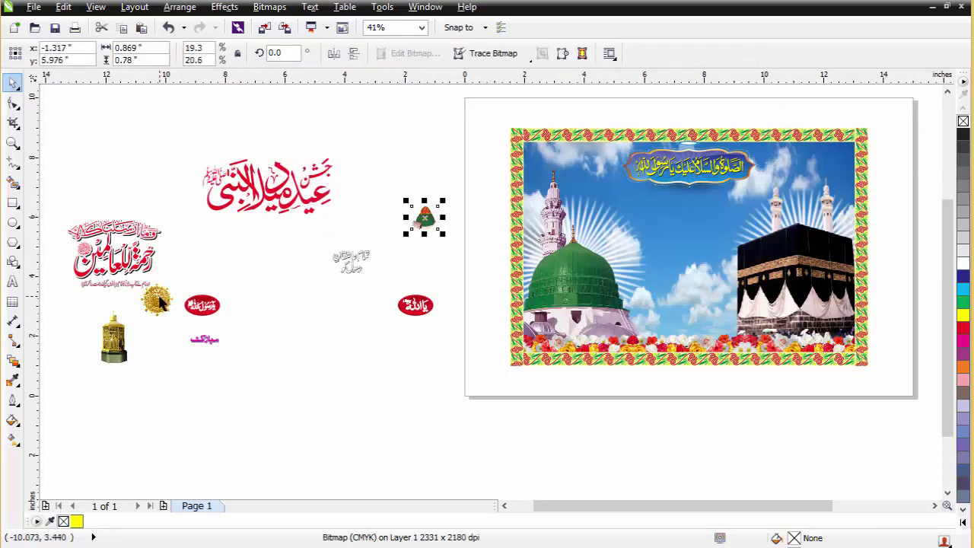
# Place the round gold medallion in the sky just above and to the right of the green dome
pyautogui.moveTo(160, 302); pyautogui.dragTo(603, 192)
pyautogui.scroll(3, 624, 220)
pyautogui.moveTo(519, 263); pyautogui.dragTo(540, 306)
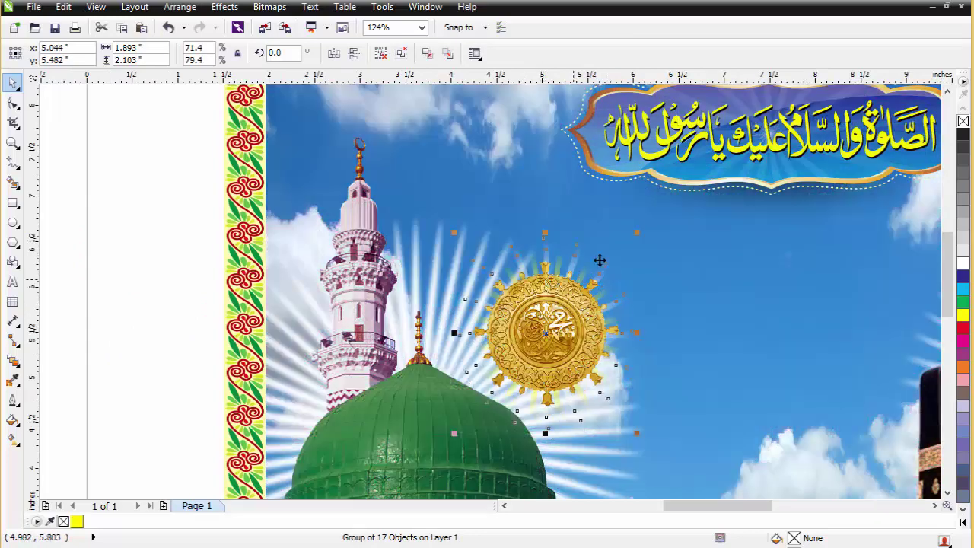
pyautogui.click(638, 237)
pyautogui.scroll(-4, 381, 241)
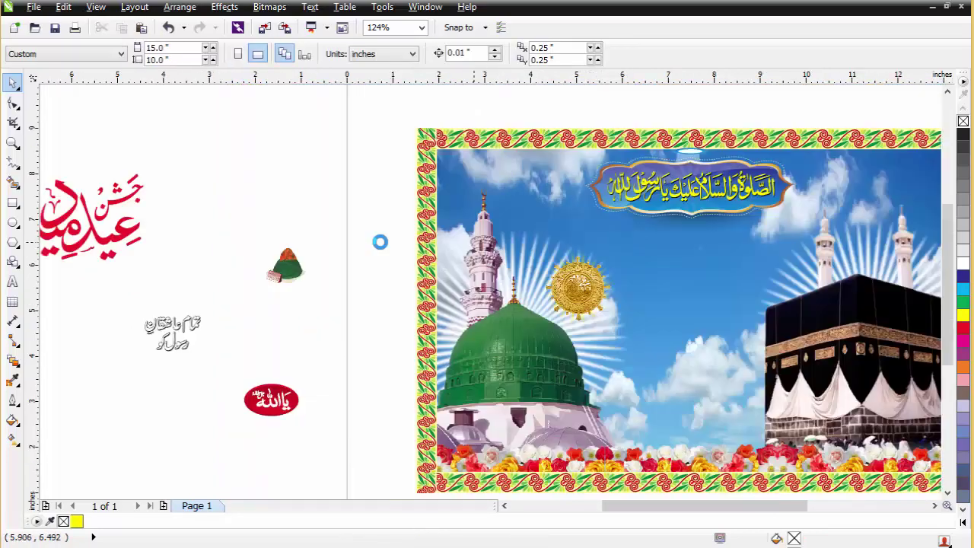
# Move the green turban picture into the sky between the minaret and the blue plaque, enlarging it to about 1.24 by 1.11 inches
pyautogui.moveTo(329, 260); pyautogui.dragTo(453, 230)
pyautogui.scroll(4, 464, 228)
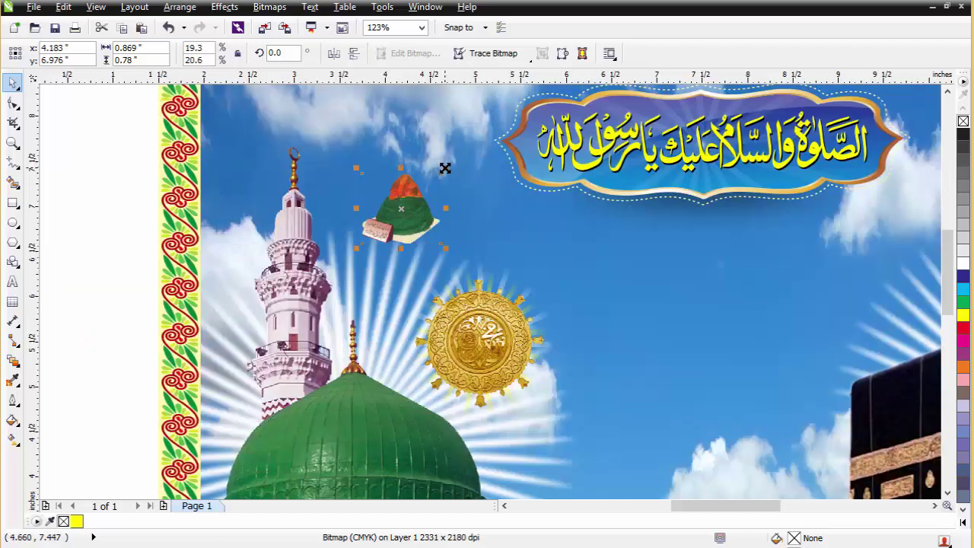
pyautogui.moveTo(445, 167)
pyautogui.mouseDown()
pyautogui.moveTo(497, 114)
pyautogui.moveTo(436, 162)
pyautogui.mouseUp()
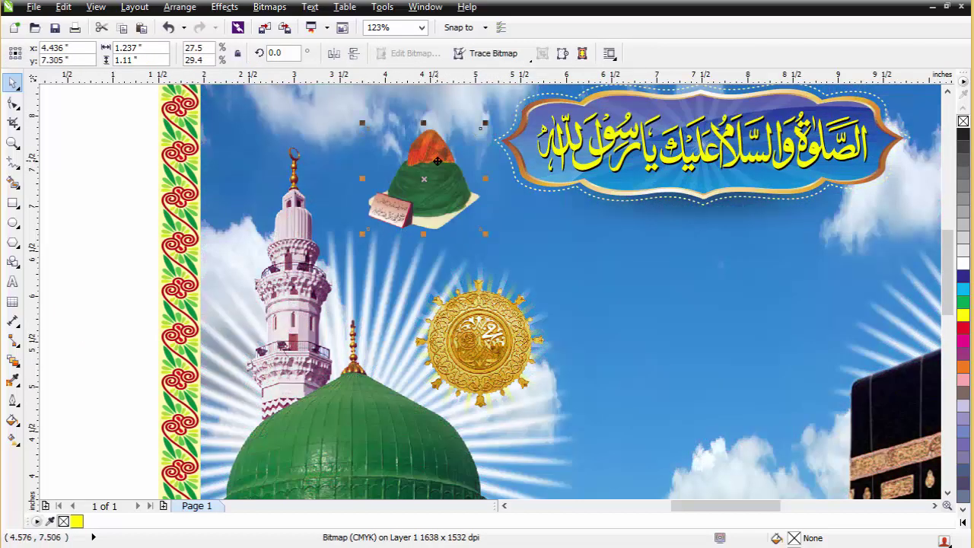
pyautogui.press('Escape')
# Place the grouped pair of red calligraphy ovals along the sky's upper edge, with the left oval in the upper-left corner
pyautogui.scroll(-3, 437, 161)
pyautogui.scroll(-3, 351, 200)
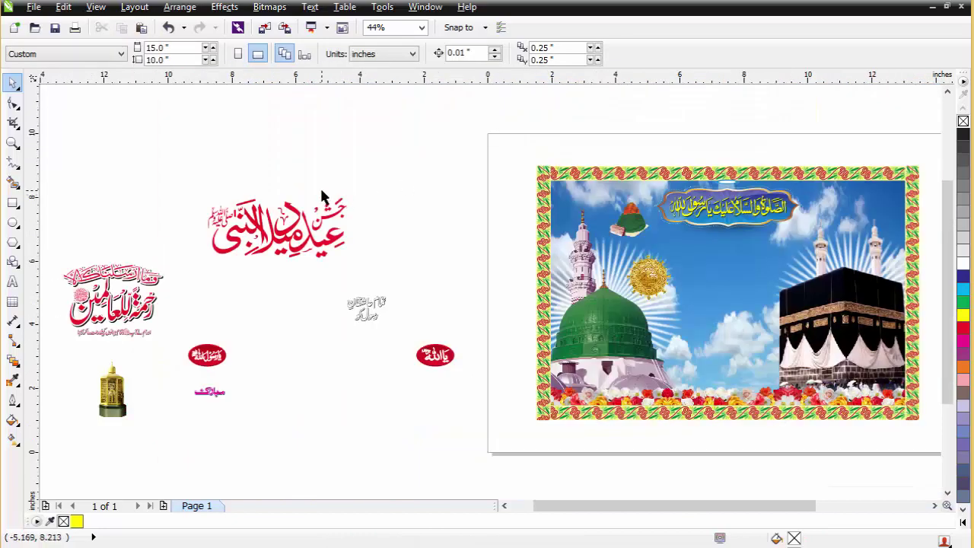
pyautogui.scroll(-2, 322, 190)
pyautogui.press('F2')
pyautogui.moveTo(185, 174); pyautogui.dragTo(653, 361)
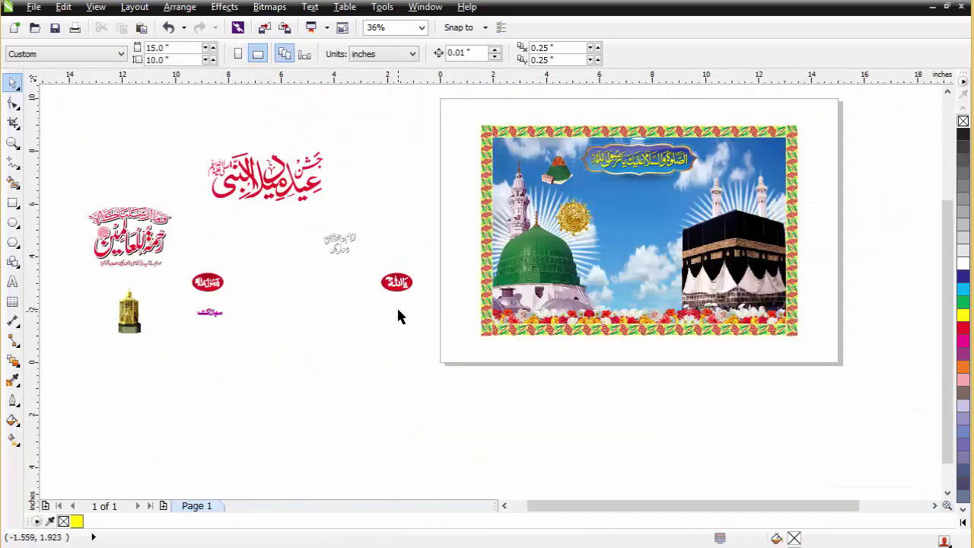
pyautogui.moveTo(231, 308); pyautogui.dragTo(508, 151)
pyautogui.scroll(7, 507, 151)
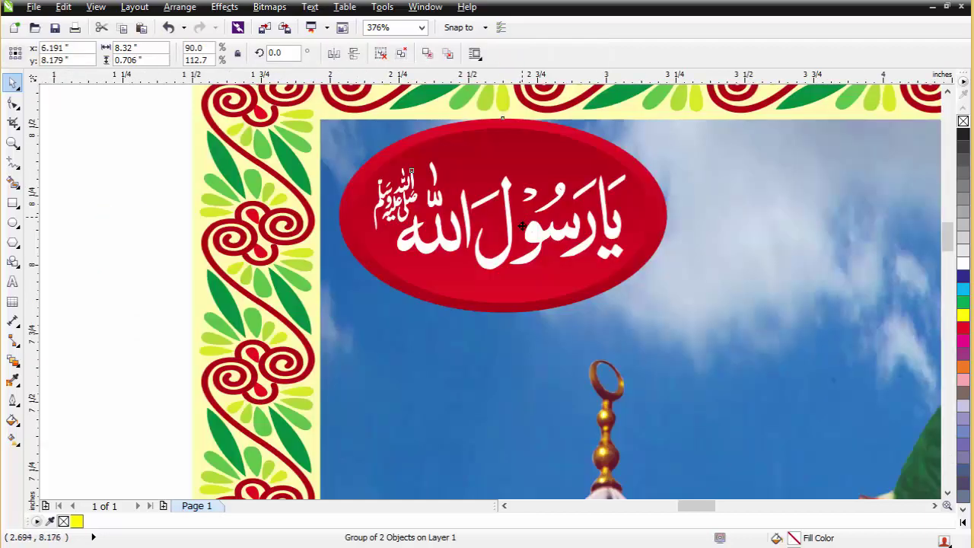
pyautogui.moveTo(538, 215); pyautogui.dragTo(540, 246)
pyautogui.scroll(-4, 541, 247)
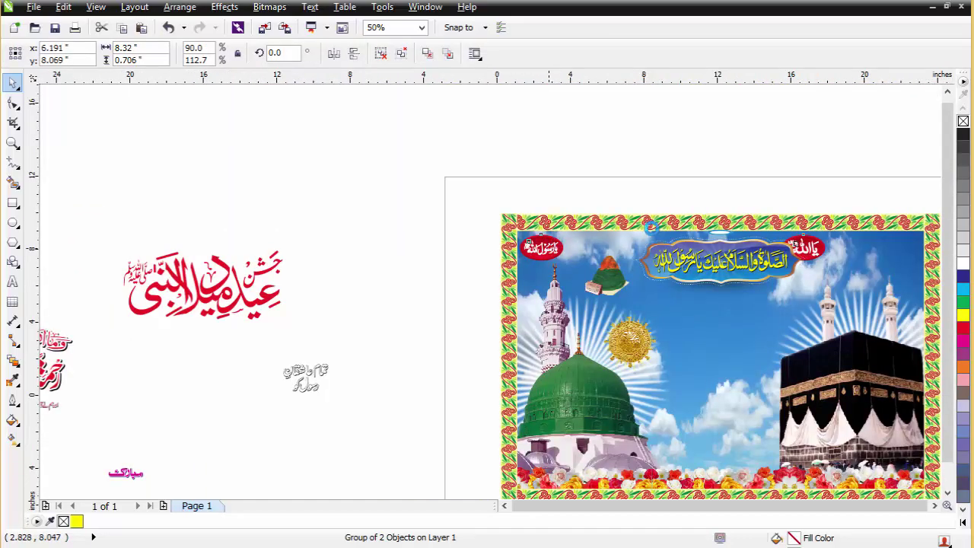
# Move the right-hand red calligraphy oval into the sky's upper-right corner, above the Kaaba minarets
pyautogui.press('F2')
pyautogui.moveTo(641, 220); pyautogui.dragTo(753, 284)
pyautogui.press('Escape')
pyautogui.moveTo(397, 275); pyautogui.dragTo(667, 260)
pyautogui.press('Escape')
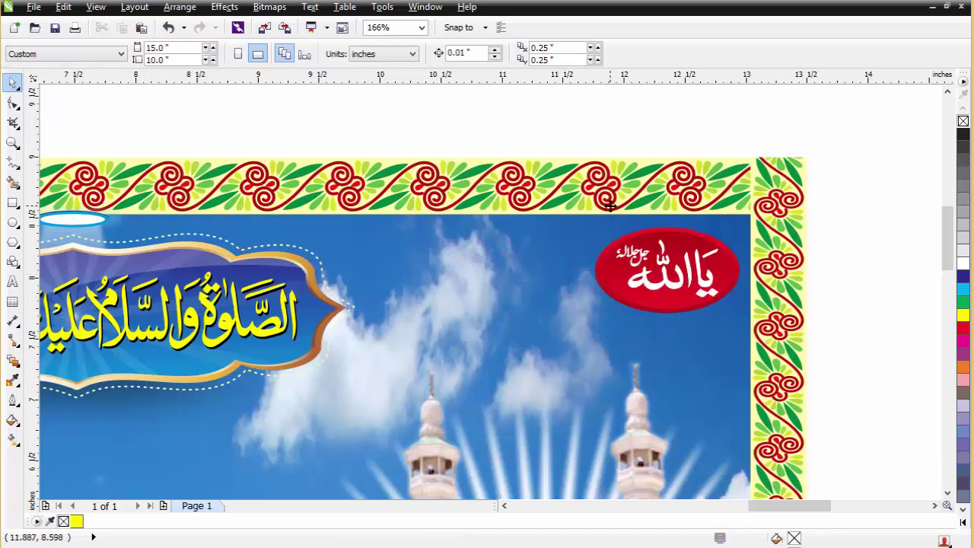
# Shift the left red oval slightly inward, then centre the pair of ovals horizontally on the floral border
pyautogui.scroll(-4, 603, 212)
pyautogui.moveTo(264, 186); pyautogui.dragTo(708, 371)
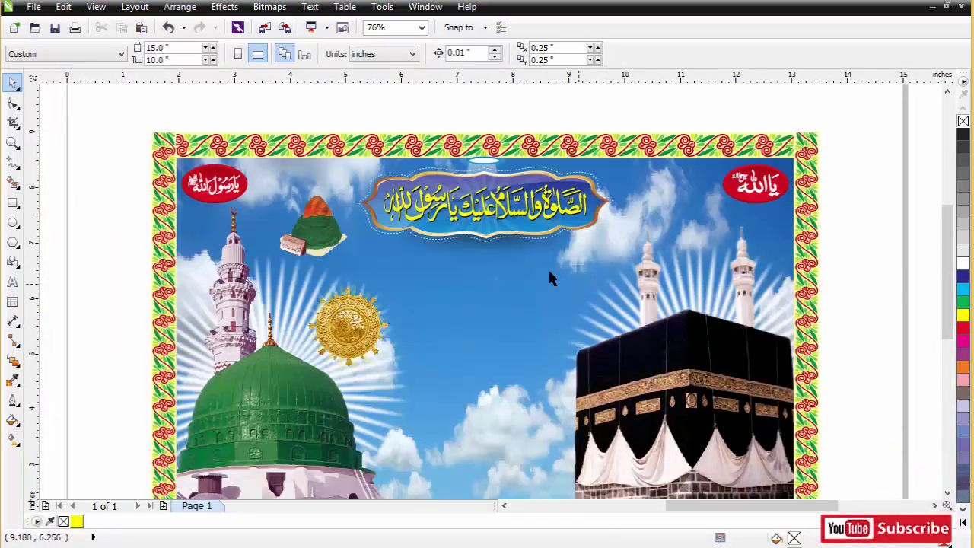
pyautogui.keyDown('ctrl'); pyautogui.click(215, 184); pyautogui.keyUp('ctrl')
pyautogui.moveTo(215, 184); pyautogui.dragTo(222, 184)
pyautogui.click(221, 184)
pyautogui.keyDown('shift'); pyautogui.click(279, 146); pyautogui.keyUp('shift')
pyautogui.press('c')
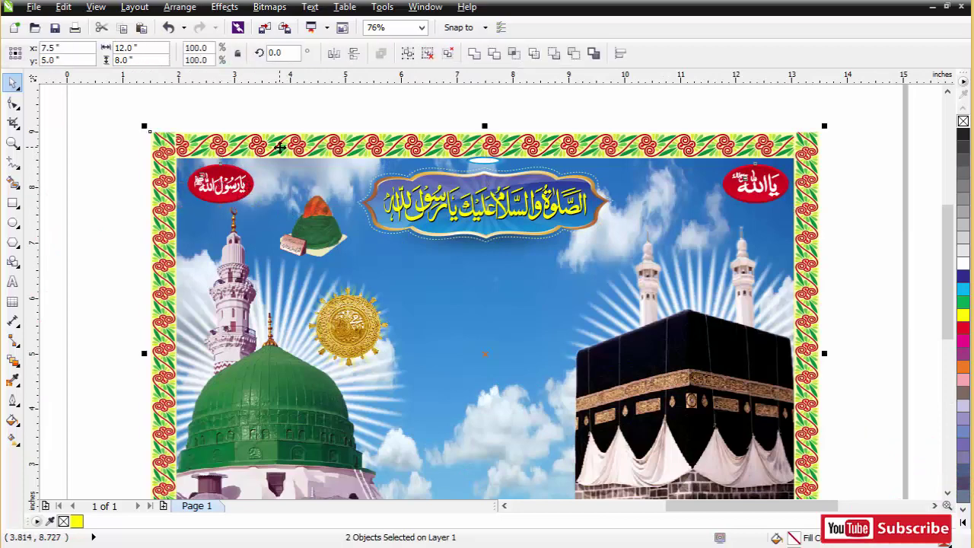
pyautogui.press('Escape')
pyautogui.press('Escape')
# Enlarge the blue calligraphy plaque slightly and PowerClip it inside the sky rectangle
pyautogui.click(621, 257)
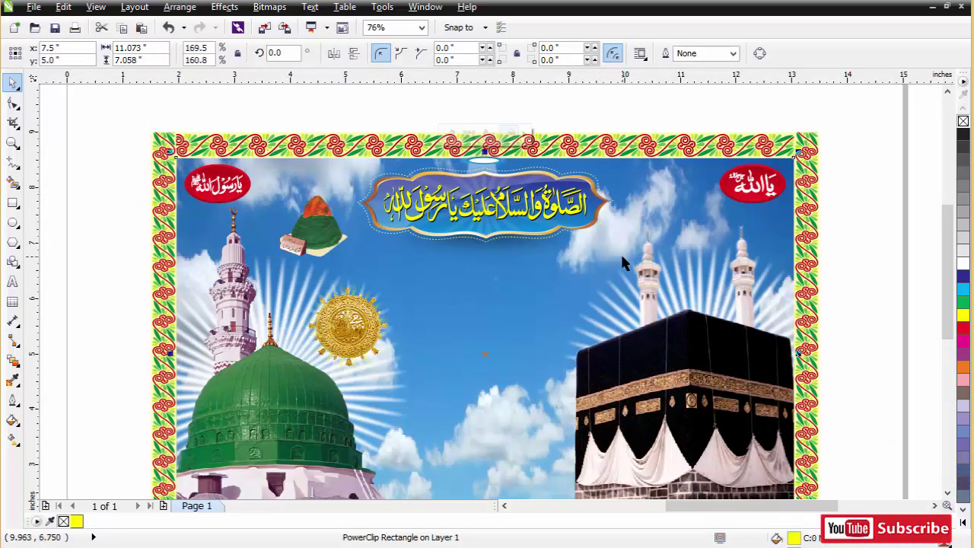
pyautogui.press('Escape')
pyautogui.click(571, 221)
pyautogui.moveTo(629, 278); pyautogui.dragTo(640, 283)
pyautogui.hotkey('alt', 'c')
pyautogui.press('w')
pyautogui.press('p')
pyautogui.click(488, 278)
pyautogui.press('Escape')
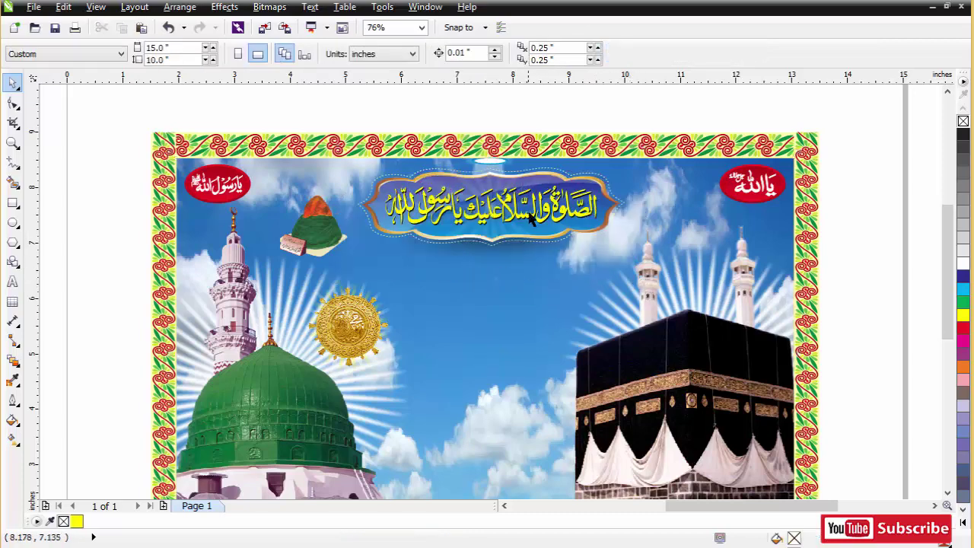
# Shift the blue calligraphy plaque slightly left so it sits midway between the two red ovals
pyautogui.click(541, 215)
pyautogui.moveTo(541, 214); pyautogui.dragTo(535, 214)
pyautogui.press('Escape')
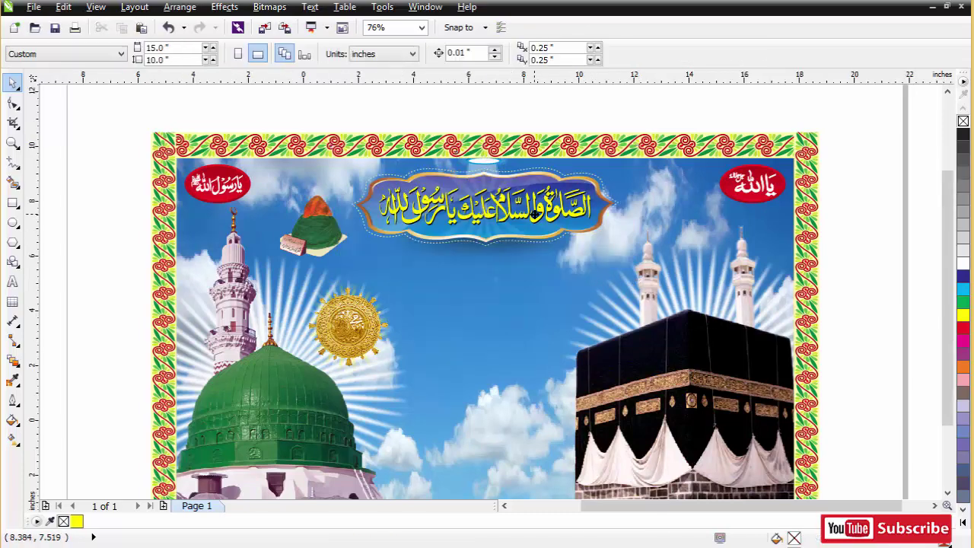
# Move the red Eid Milad calligraphy onto the open sky between the dome and the Kaaba
pyautogui.scroll(-4, 534, 214)
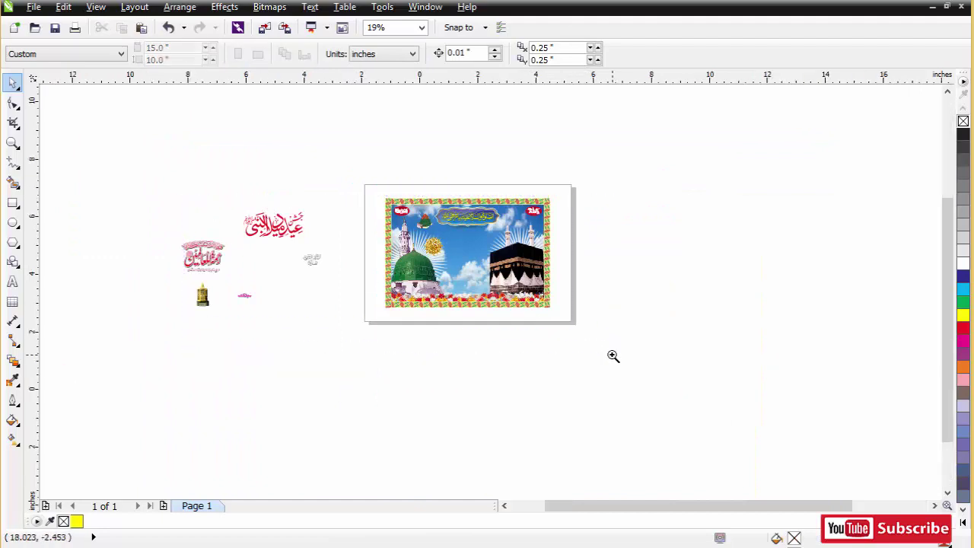
pyautogui.scroll(2, 346, 247)
pyautogui.moveTo(281, 306); pyautogui.dragTo(281, 305)
pyautogui.click(215, 305)
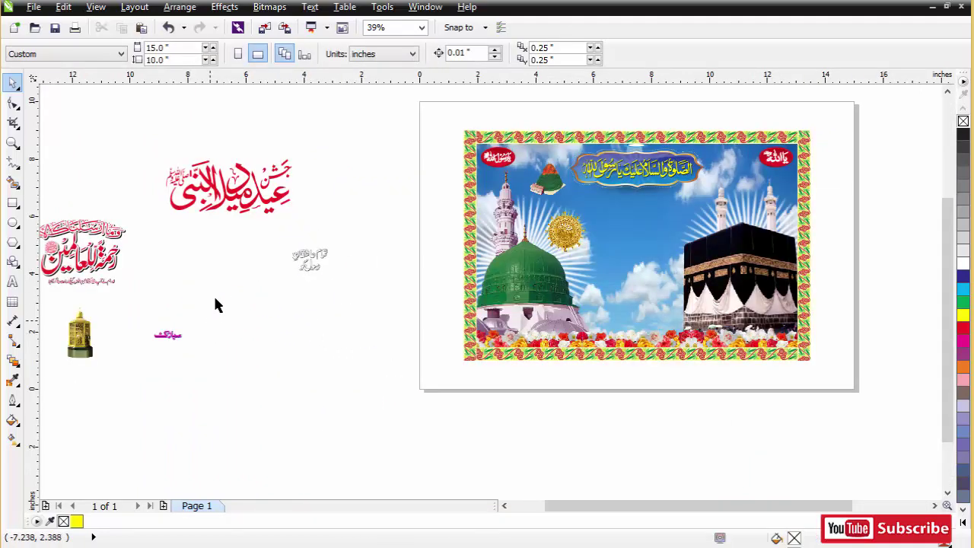
pyautogui.moveTo(223, 207); pyautogui.dragTo(628, 245)
pyautogui.scroll(3, 674, 221)
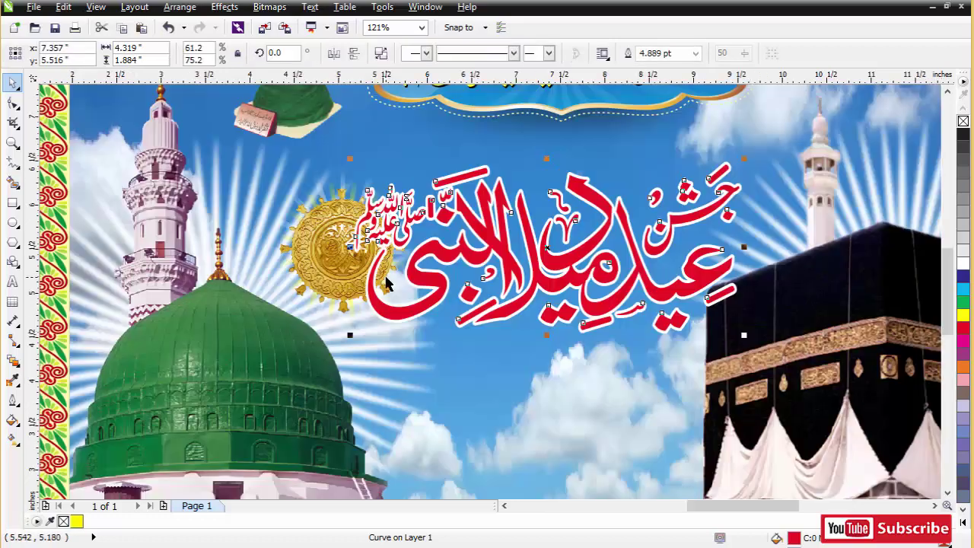
# Shrink the gold medallion to about 1.31 by 1.45 inches and place it between the minaret and the Eid Milad calligraphy
pyautogui.click(283, 247)
pyautogui.click(292, 243)
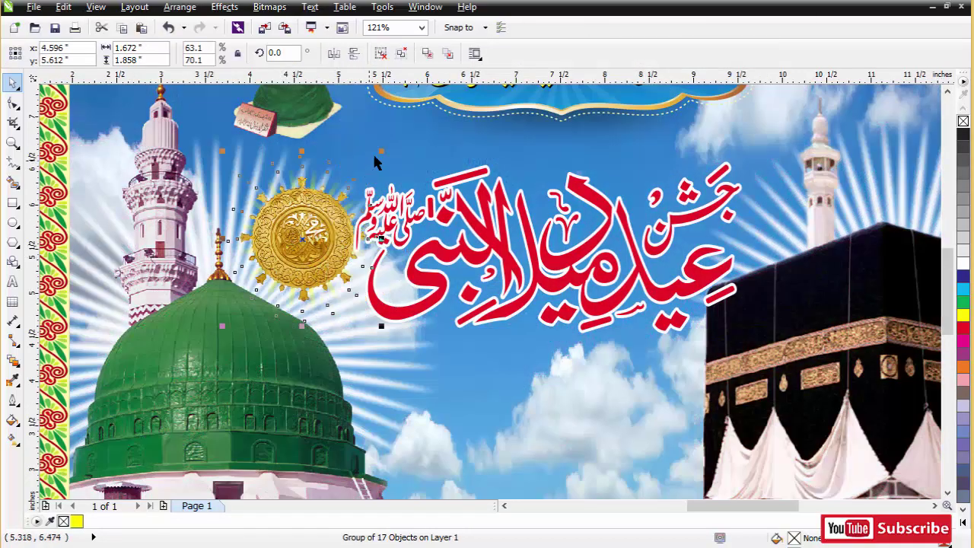
pyautogui.moveTo(380, 150); pyautogui.dragTo(363, 169)
pyautogui.moveTo(330, 239); pyautogui.dragTo(307, 207)
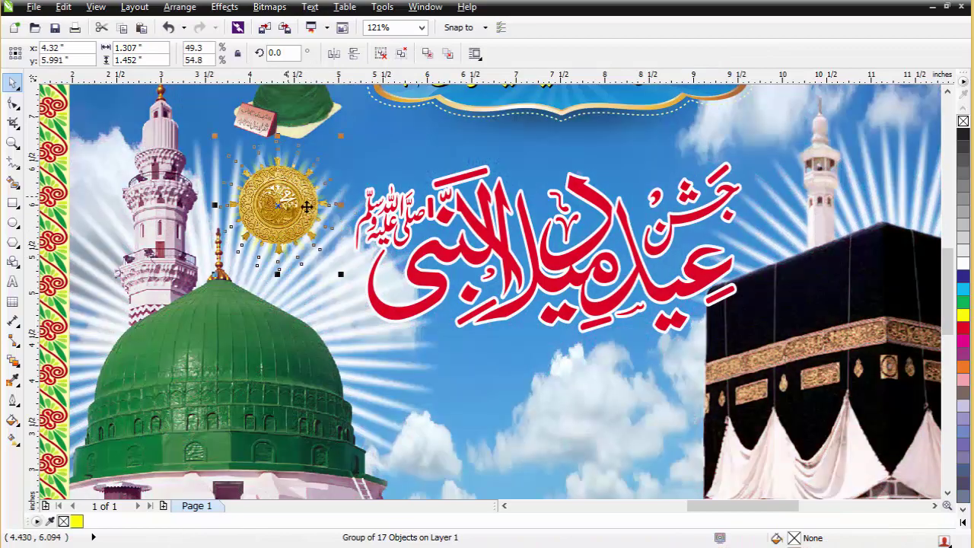
# Reposition the Eid Milad calligraphy beside the medallion at about 4.26 by 1.86 inches and remove its outline
pyautogui.moveTo(479, 219); pyautogui.dragTo(456, 211)
pyautogui.moveTo(723, 152); pyautogui.dragTo(707, 175)
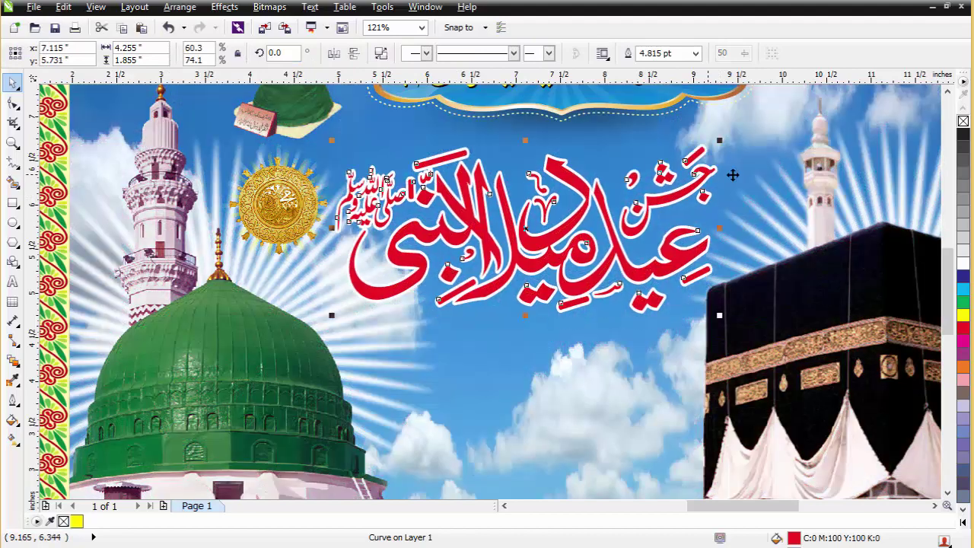
pyautogui.rightClick(963, 122)
pyautogui.press('Escape')
pyautogui.scroll(-1, 530, 288)
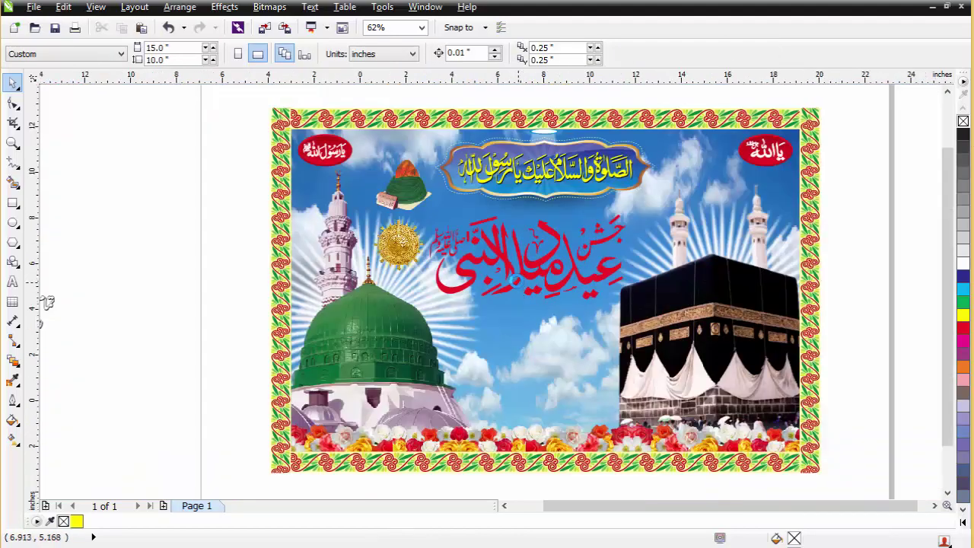
pyautogui.scroll(-1, 514, 279)
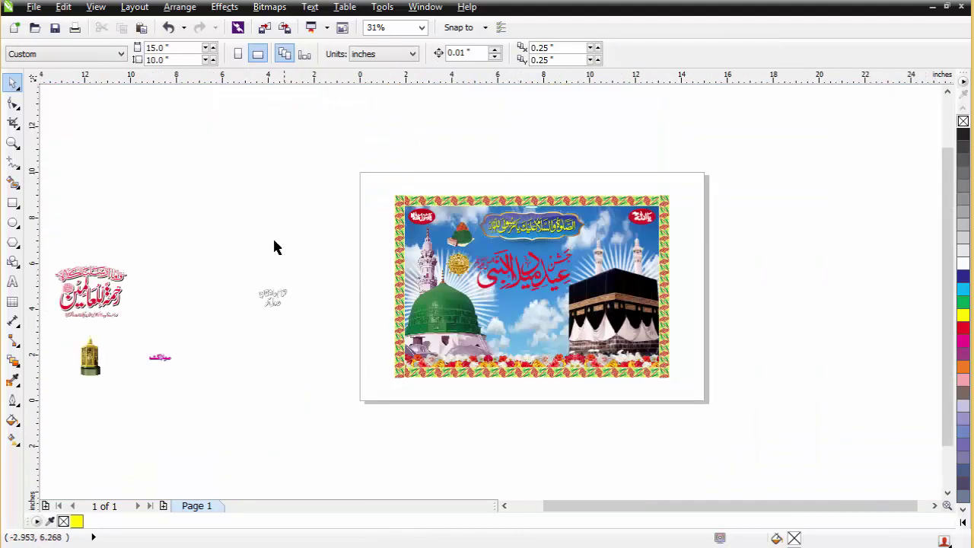
# Fill the Eid Milad calligraphy with black C100 M100 Y100 K100, keeping it in its original position
pyautogui.scroll(3, 567, 297)
pyautogui.click(559, 260)
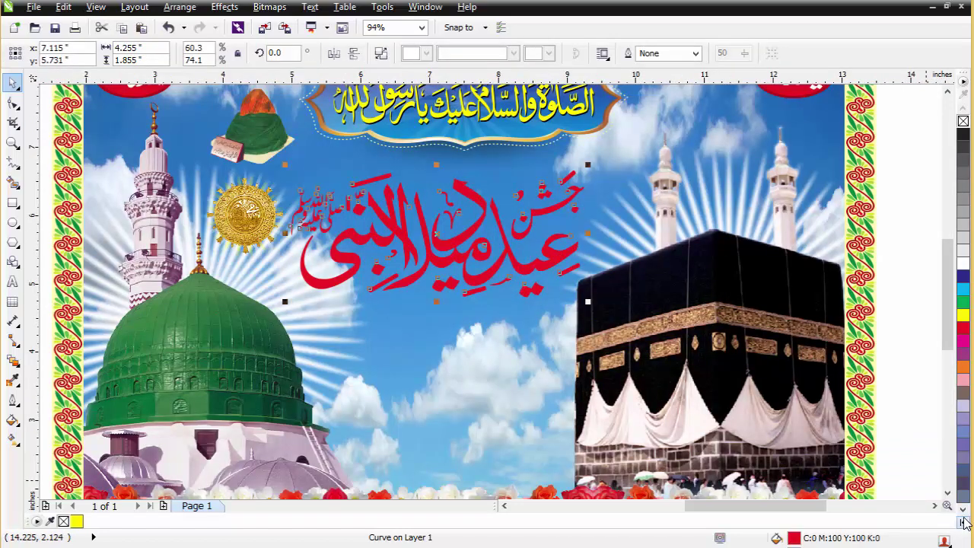
pyautogui.click(963, 507)
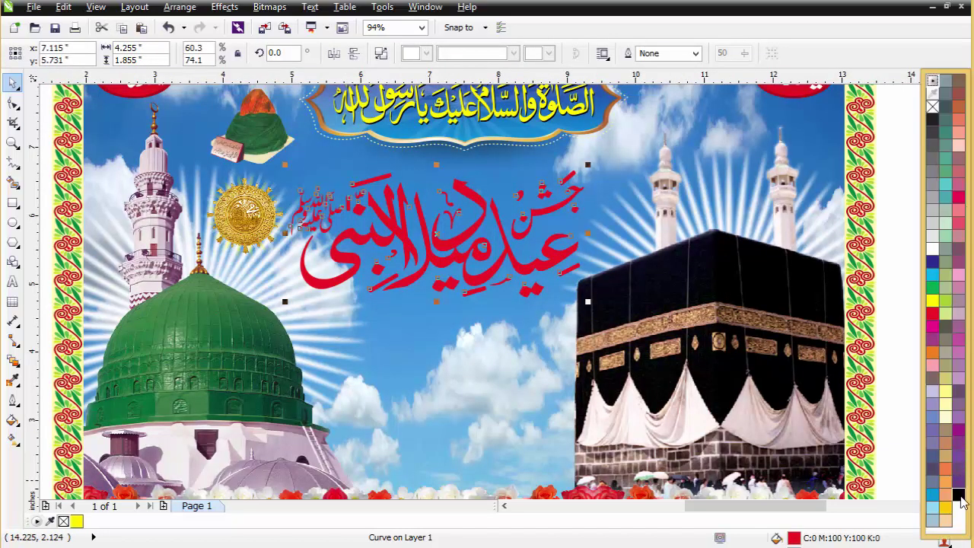
pyautogui.click(959, 495)
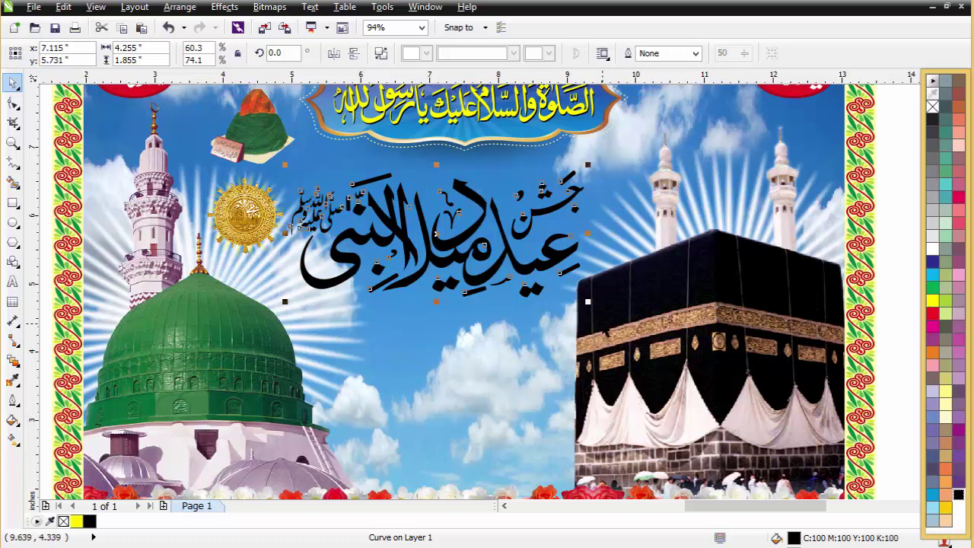
pyautogui.moveTo(562, 252); pyautogui.dragTo(550, 248)
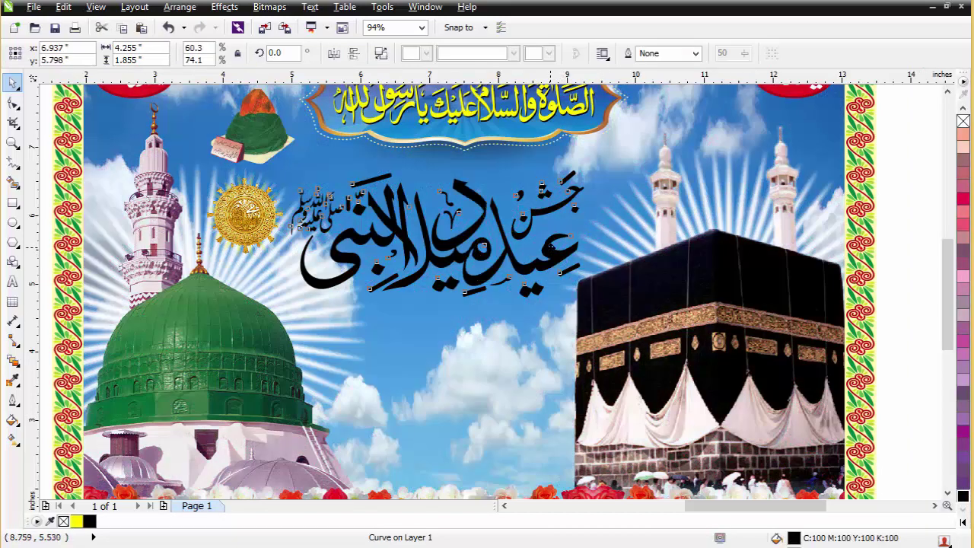
pyautogui.hotkey('ctrl', 'z')
# Duplicate the black Eid Milad calligraphy in place and convert it to a 500 dpi CMYK bitmap with a transparent background
pyautogui.press('+')
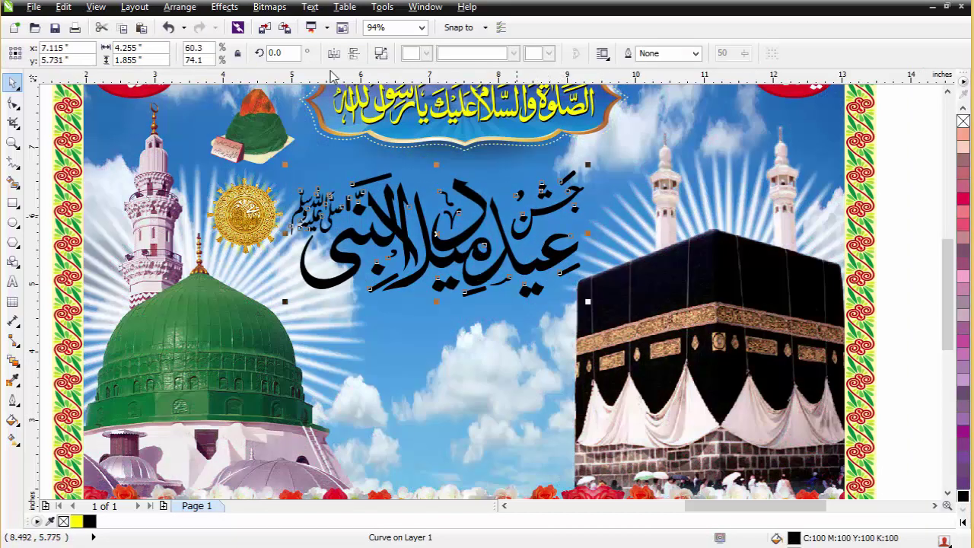
pyautogui.click(267, 7)
pyautogui.click(293, 23)
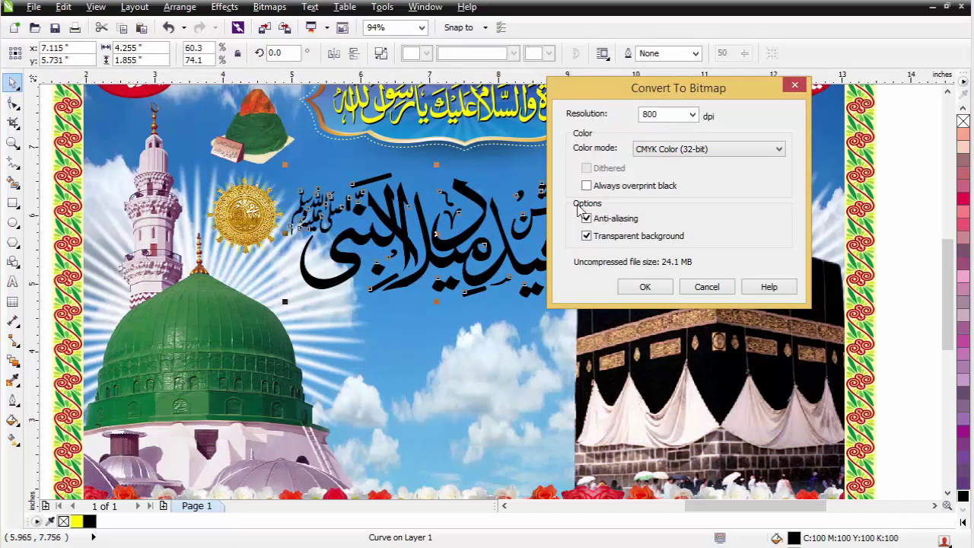
pyautogui.write('50')
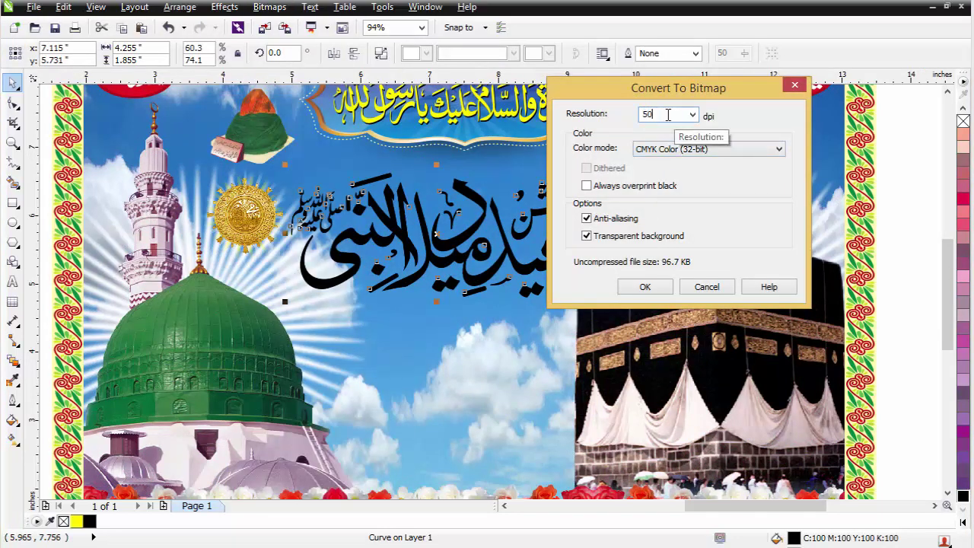
pyautogui.press('Return')
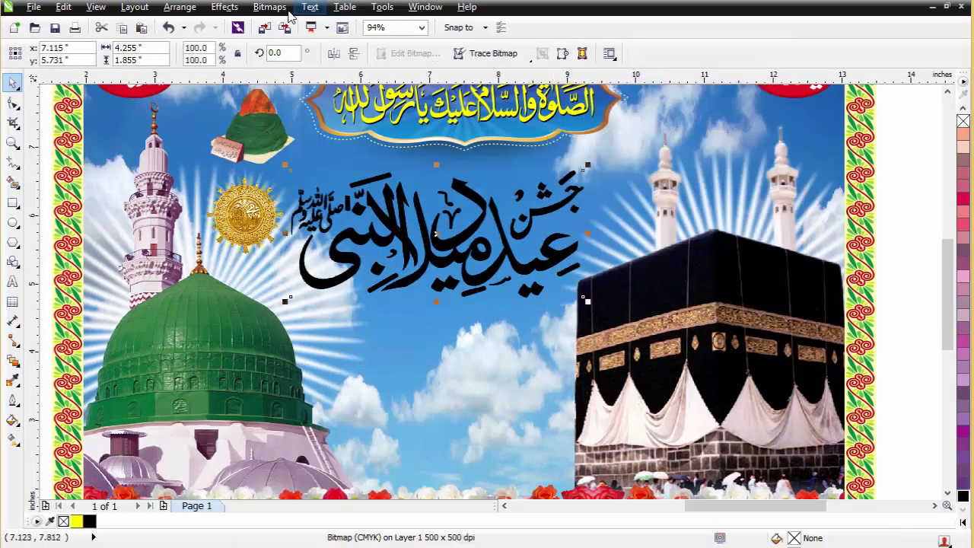
# Apply a Gaussian Blur to the calligraphy bitmap and place it behind the vector calligraphy as a soft shadow
pyautogui.click(281, 9)
pyautogui.moveTo(304, 339)
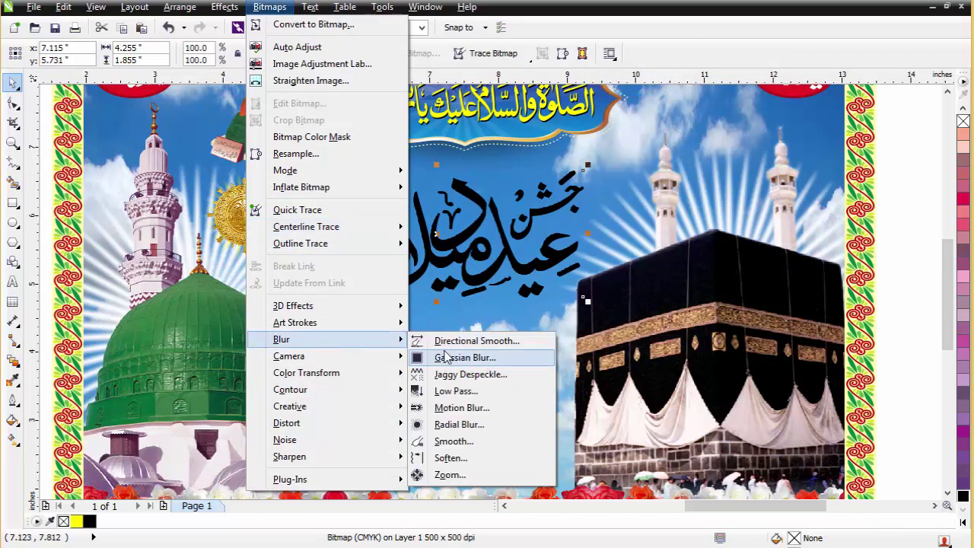
pyautogui.click(447, 358)
pyautogui.click(524, 314)
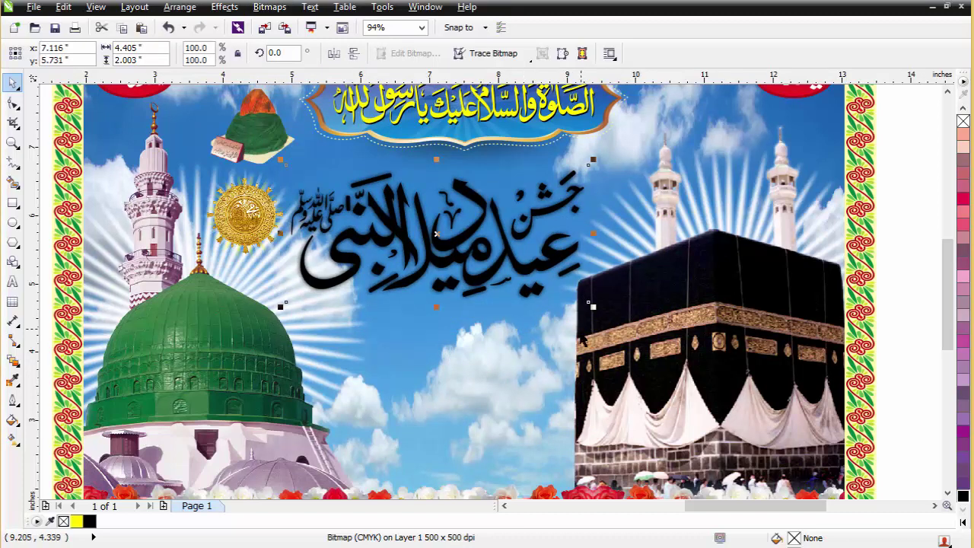
pyautogui.click(468, 319)
pyautogui.press('Escape')
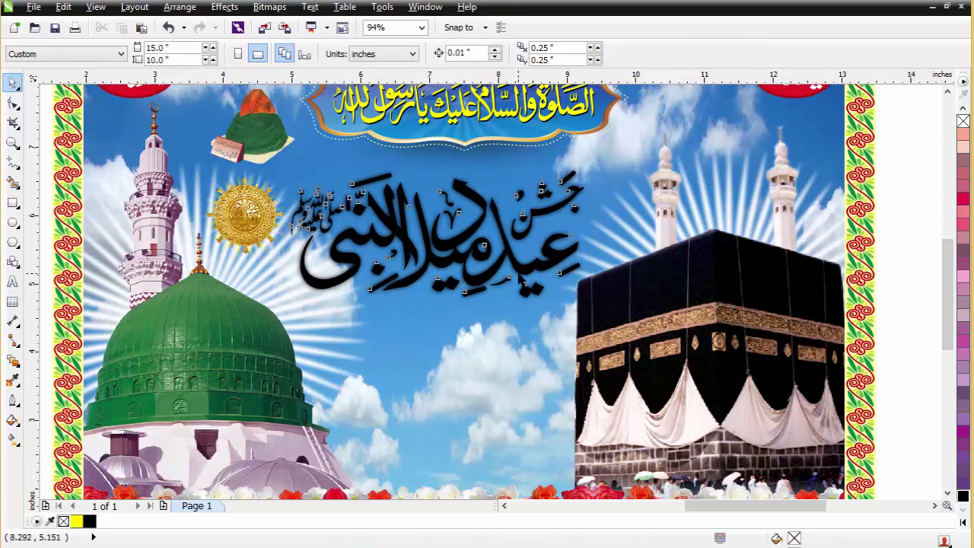
# Fill the vector Eid Milad calligraphy with golden yellow C0 M20 Y100 K0
pyautogui.click(518, 274)
pyautogui.scroll(-1, 518, 274)
pyautogui.scroll(4, 473, 253)
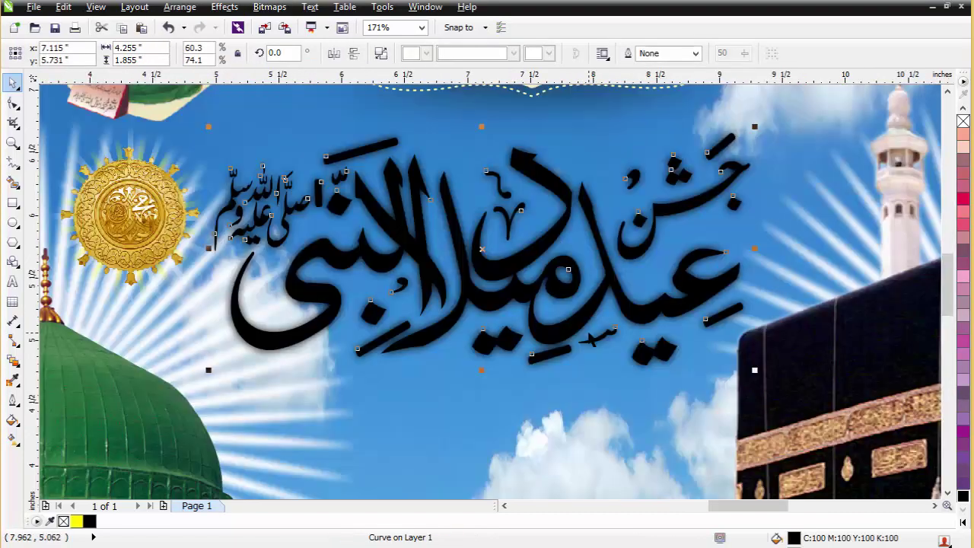
pyautogui.click(962, 523)
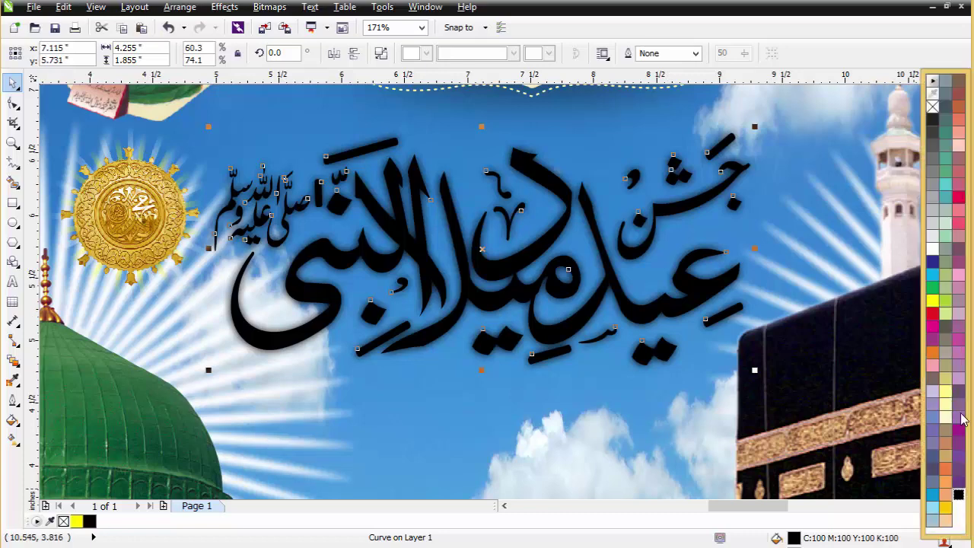
pyautogui.click(947, 508)
pyautogui.click(699, 287)
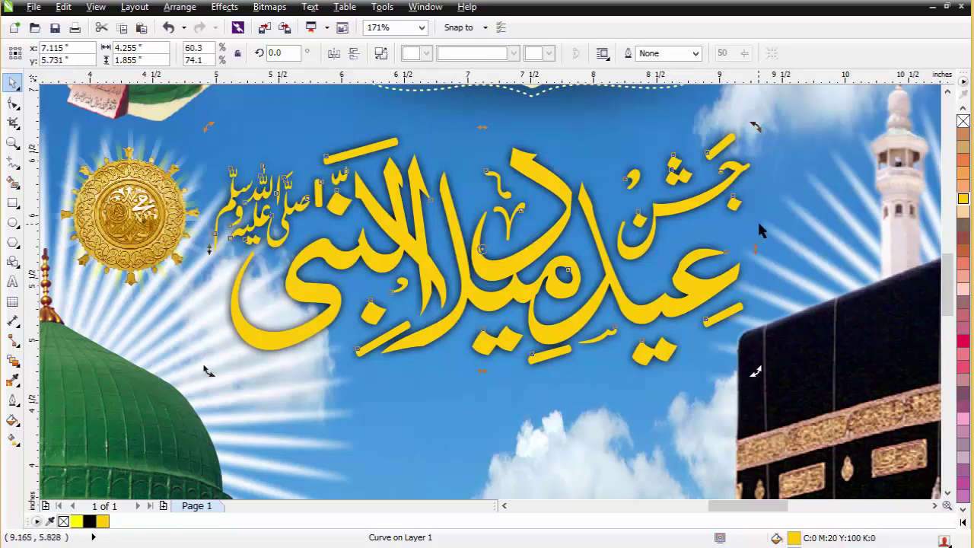
pyautogui.click(759, 226)
pyautogui.click(697, 281)
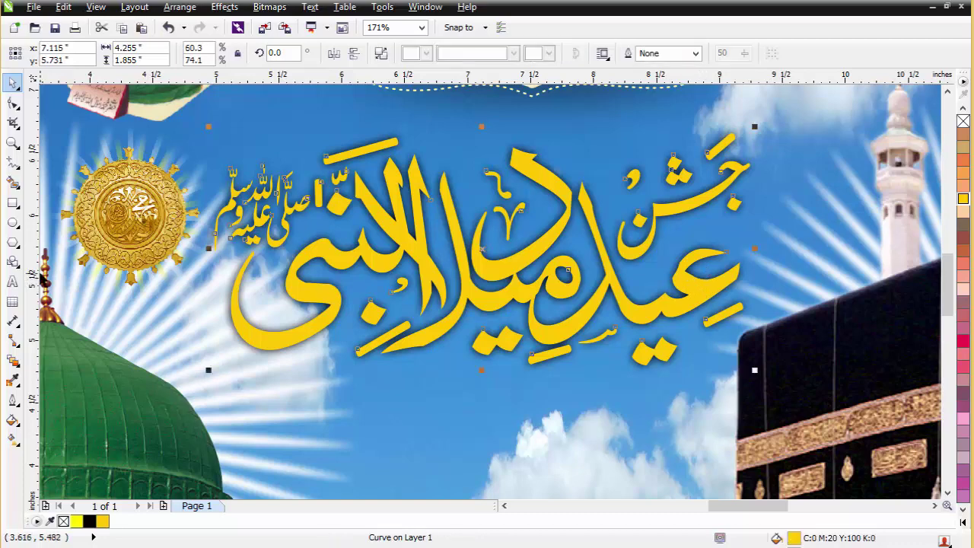
# Extrude the golden calligraphy downward to the right by about 0.549 by -0.846 inches, using a parallel extrusion type
pyautogui.click(17, 363)
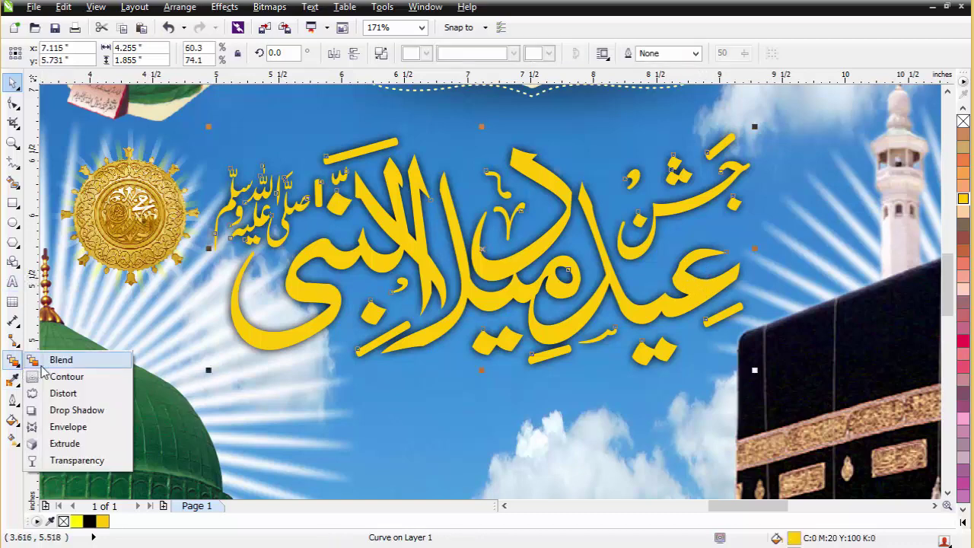
pyautogui.click(64, 443)
pyautogui.moveTo(466, 281); pyautogui.dragTo(551, 354)
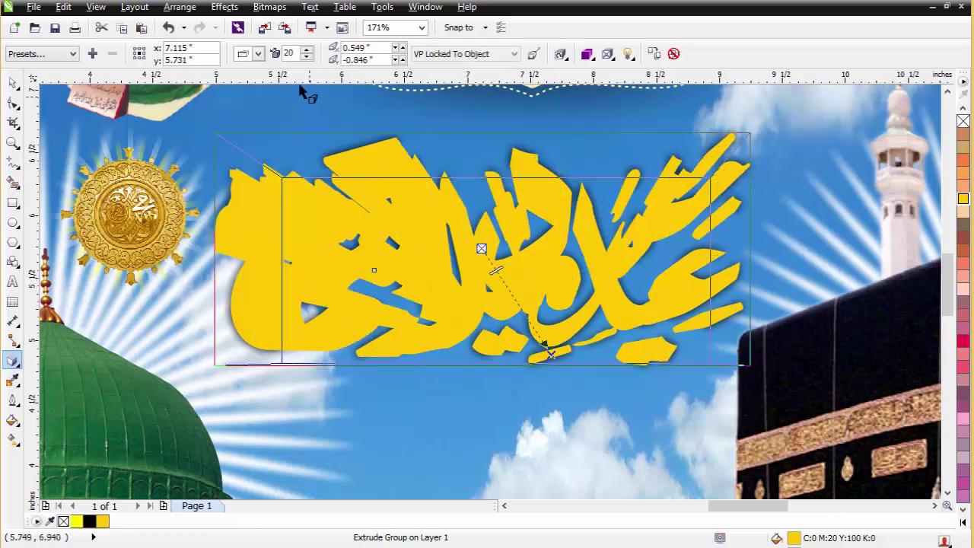
pyautogui.click(254, 53)
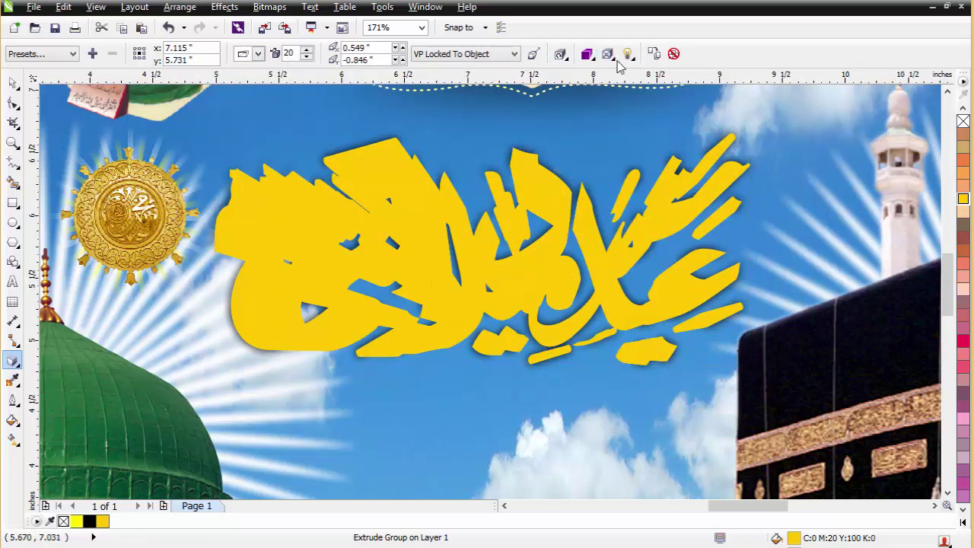
# Add light source 2 to the extrusion and move it to the lower-left front of the lighting sphere
pyautogui.click(627, 53)
pyautogui.click(633, 110)
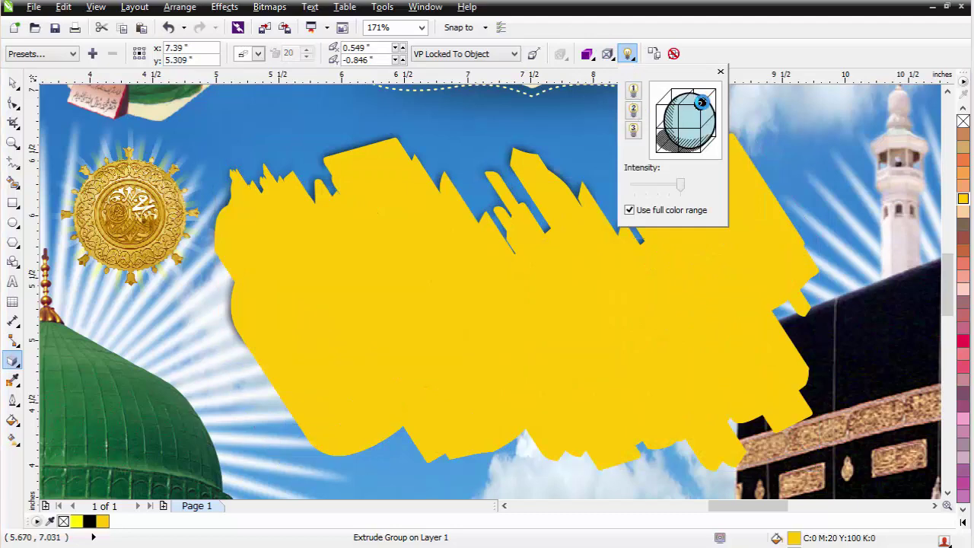
pyautogui.moveTo(701, 100); pyautogui.dragTo(678, 128)
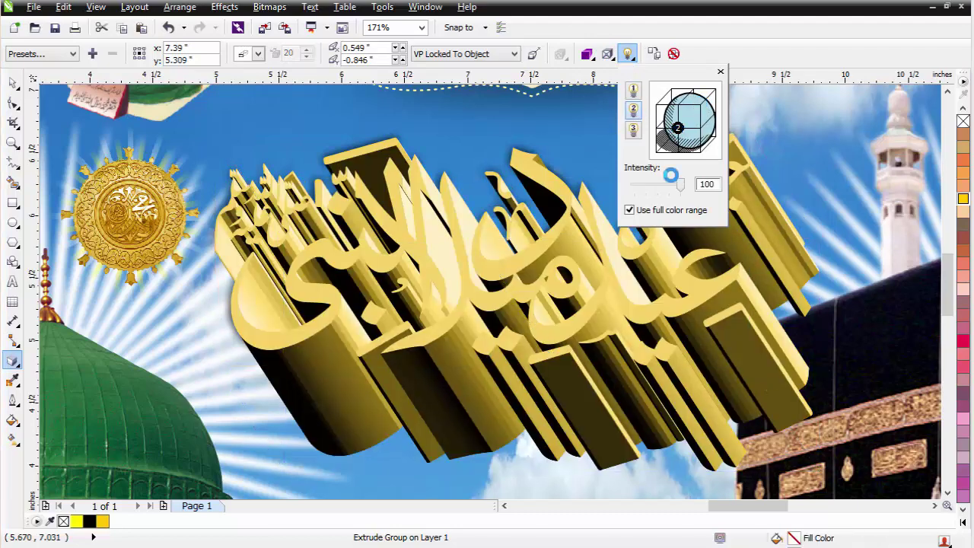
# Shorten the calligraphy's extrusion to an offset of about 0.032 by -0.116 inches
pyautogui.click(551, 354)
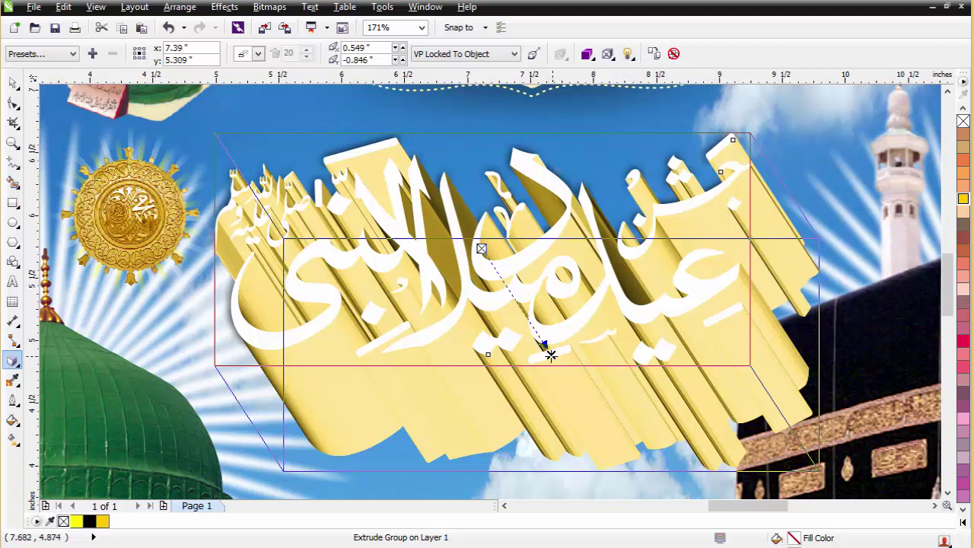
pyautogui.moveTo(551, 355); pyautogui.dragTo(485, 262)
pyautogui.click(502, 297)
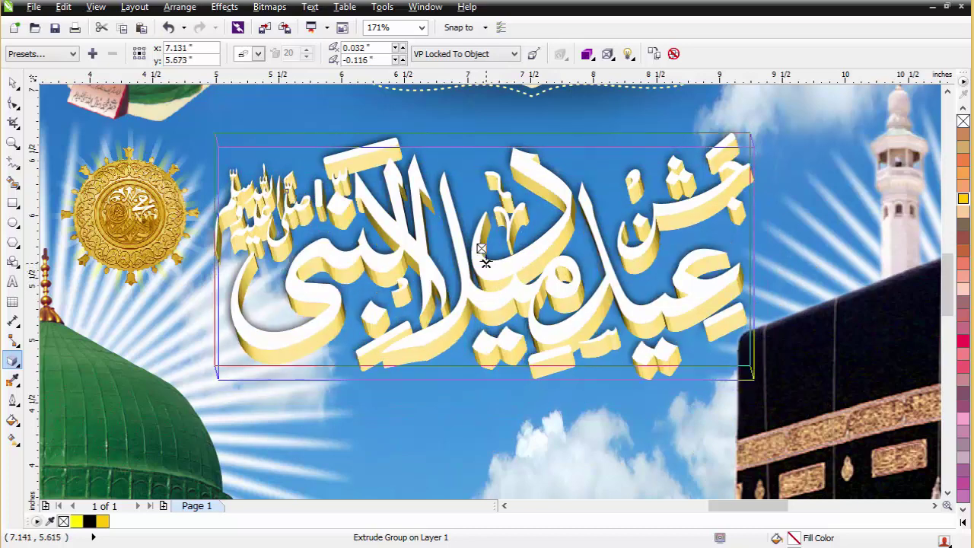
# Reduce the intensity of light source 2 on the calligraphy's extrusion to 75
pyautogui.click(628, 54)
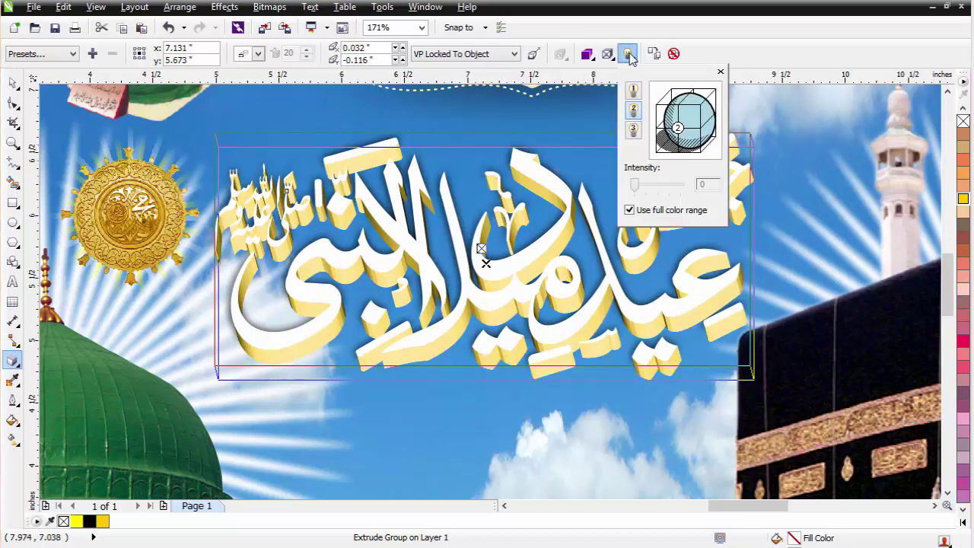
pyautogui.click(678, 129)
pyautogui.moveTo(681, 188); pyautogui.dragTo(666, 184)
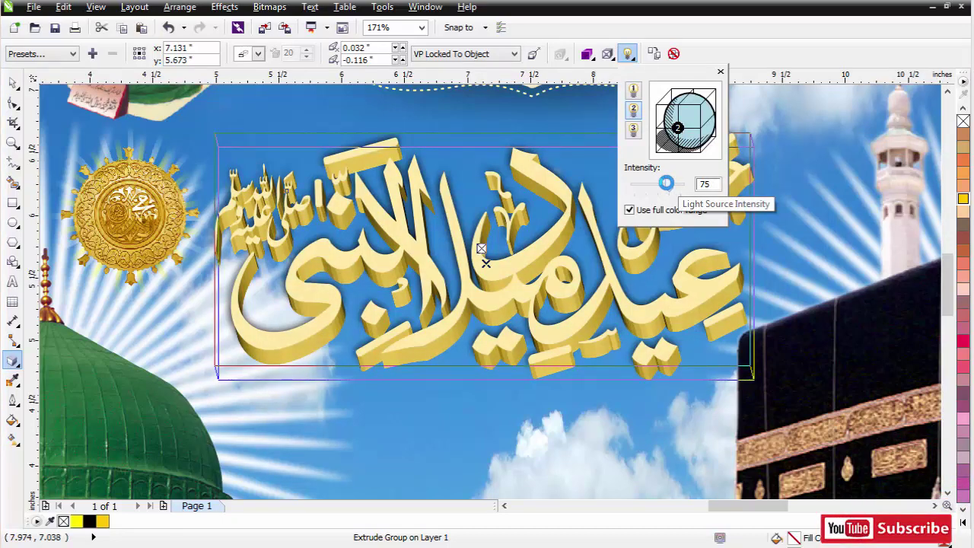
pyautogui.click(557, 243)
# Trim the calligraphy's extrusion depth very slightly and break the extrude group apart
pyautogui.scroll(-2, 559, 244)
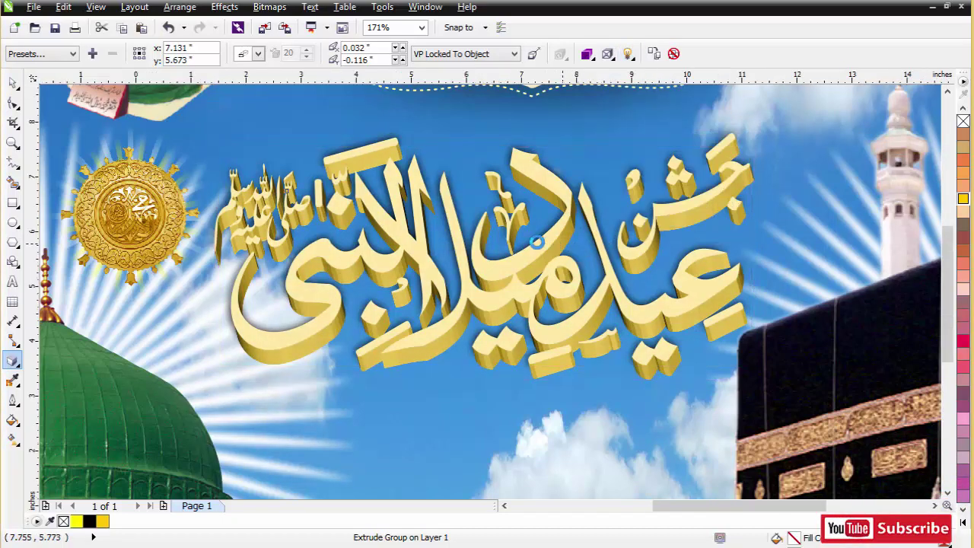
pyautogui.press('F2')
pyautogui.scroll(4, 524, 248)
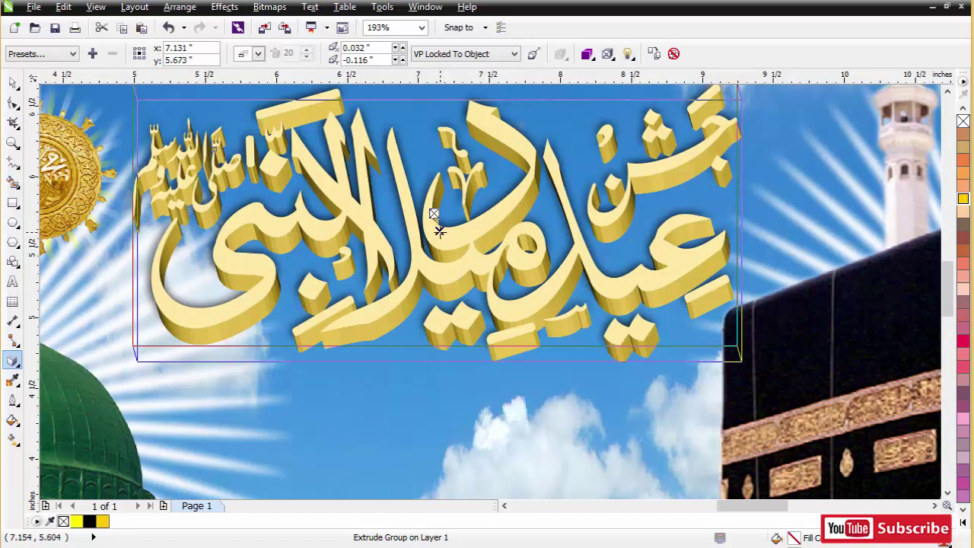
pyautogui.moveTo(439, 230); pyautogui.dragTo(439, 228)
pyautogui.hotkey('alt', 'a')
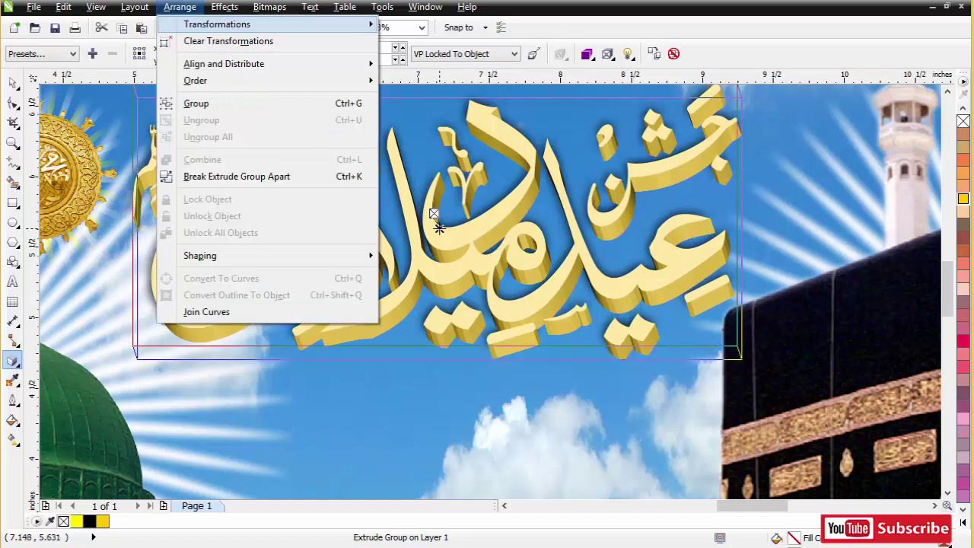
pyautogui.press('b')
# Nudge the blurred shadow bitmap behind the calligraphy 0.10 inches down and 0.01 inches to the right
pyautogui.press('space')
pyautogui.press('Escape')
pyautogui.click(450, 207)
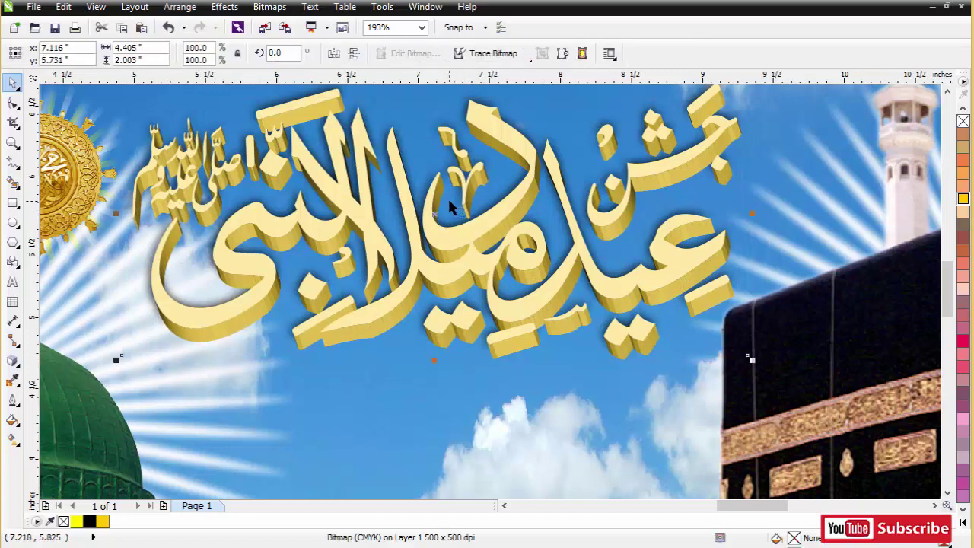
pyautogui.press('Down')
pyautogui.press('Down')
pyautogui.press('Down')
pyautogui.press('Down')
pyautogui.press('Down')
pyautogui.press('Down')
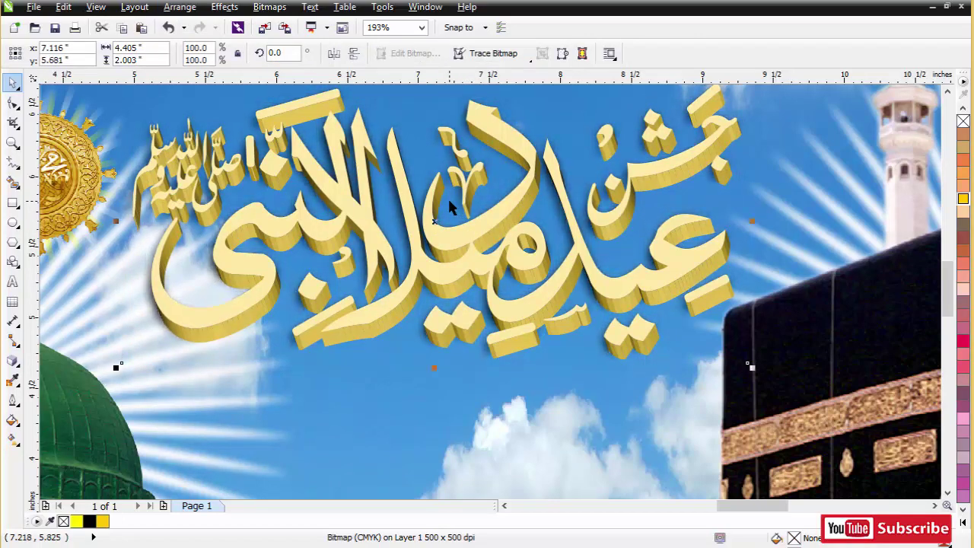
pyautogui.press('Down')
pyautogui.press('Down')
pyautogui.press('Right')
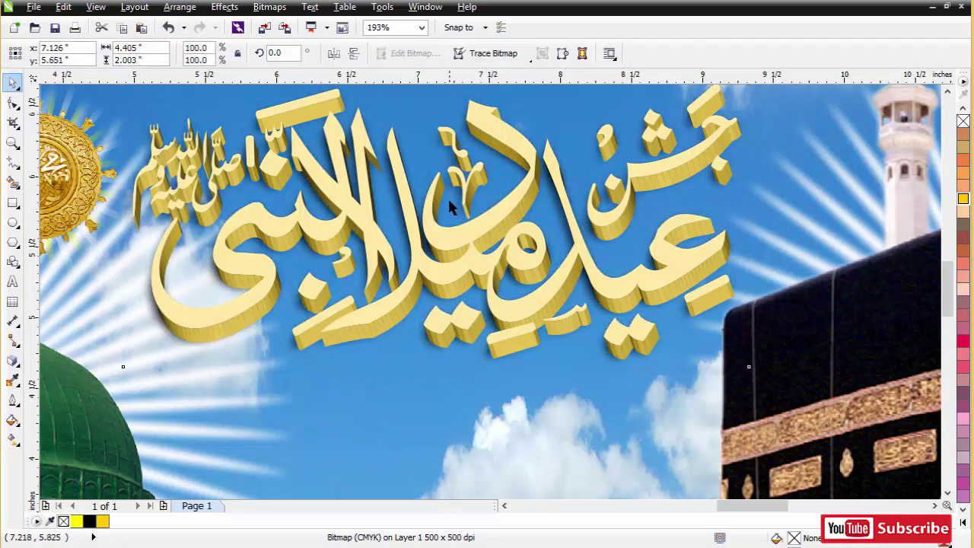
pyautogui.press('Down')
pyautogui.press('Down')
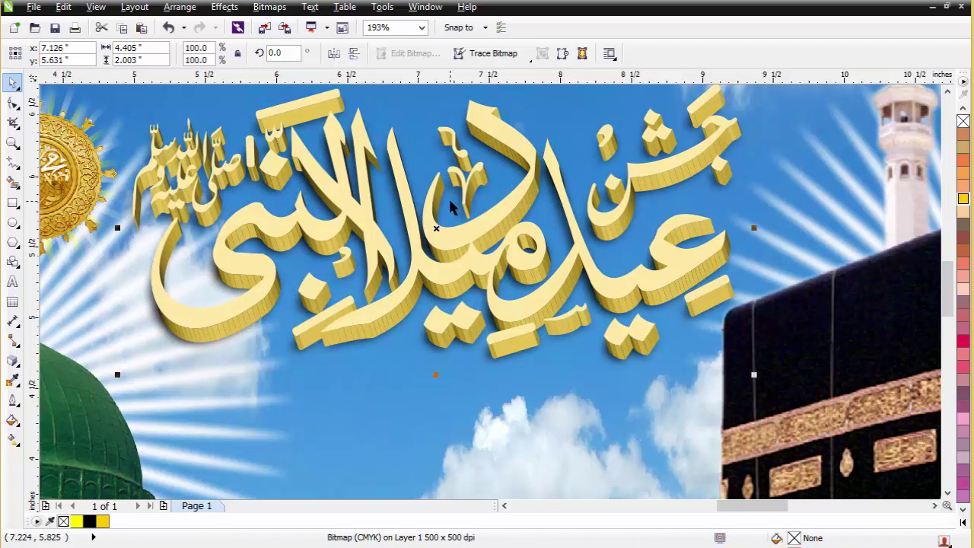
# Fill the calligraphy's front face with red C0 M100 Y100 K0, keeping it in its original position
pyautogui.press('Escape')
pyautogui.moveTo(447, 234); pyautogui.dragTo(448, 220)
pyautogui.hotkey('ctrl', 'z')
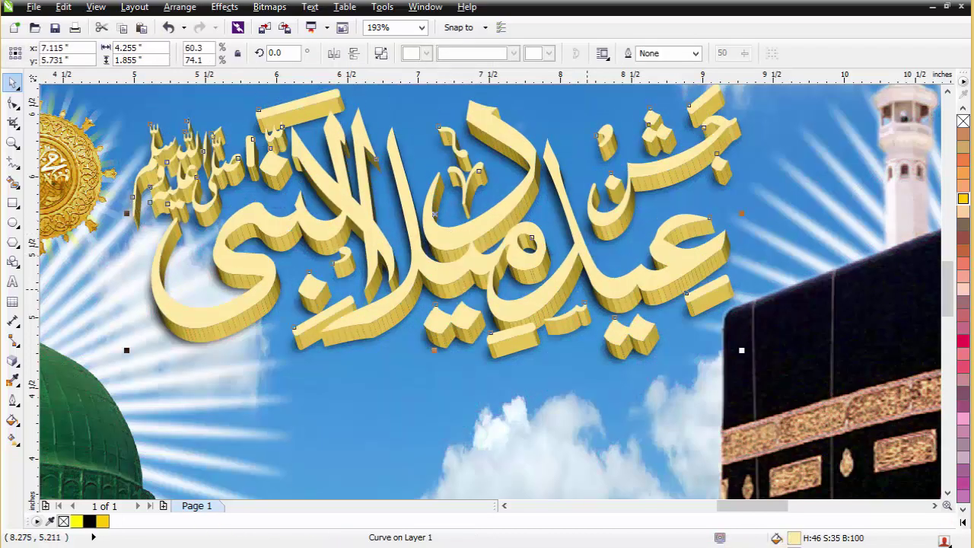
pyautogui.click(963, 522)
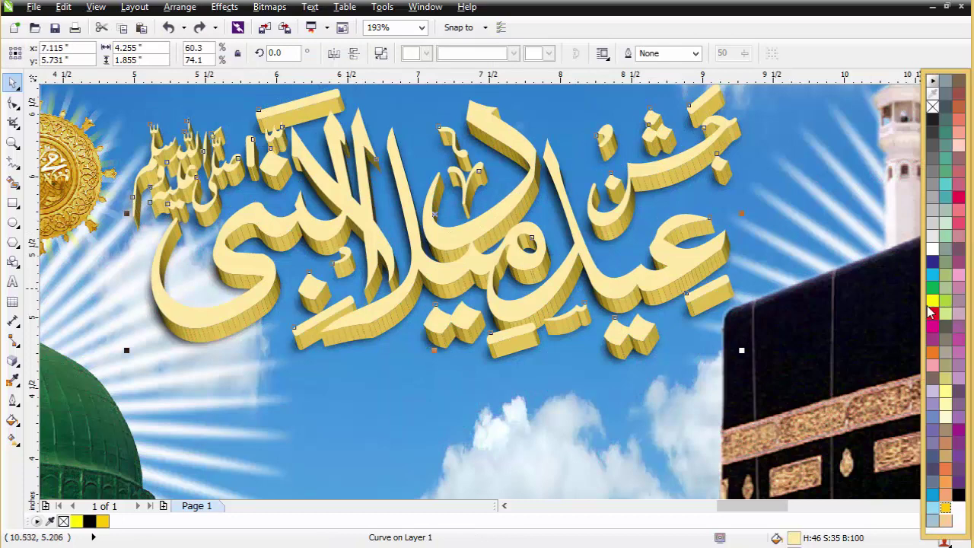
pyautogui.click(932, 301)
pyautogui.click(932, 312)
pyautogui.click(726, 257)
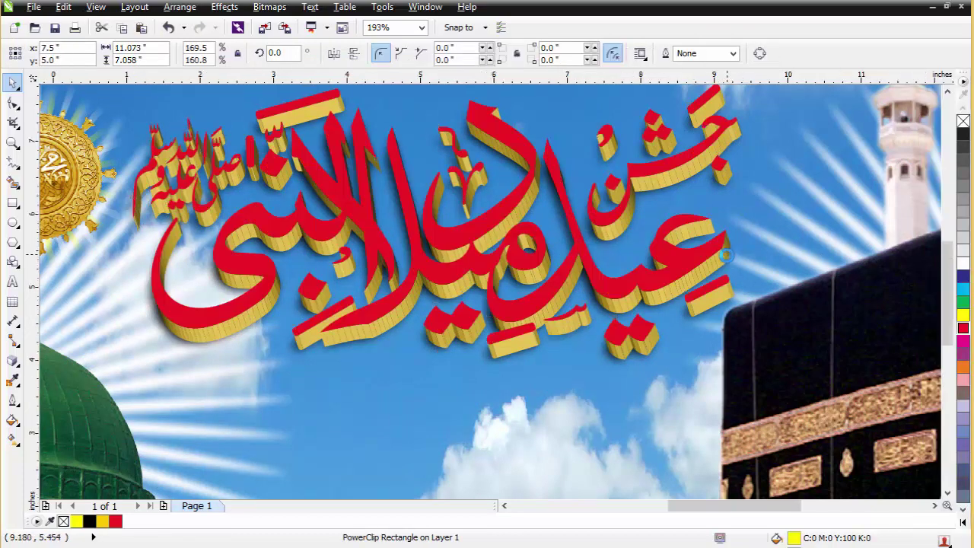
# Place a copy of the calligraphy's red front face outside the banner, beyond the page's left edge
pyautogui.scroll(-1, 726, 256)
pyautogui.press('Escape')
pyautogui.press('F4')
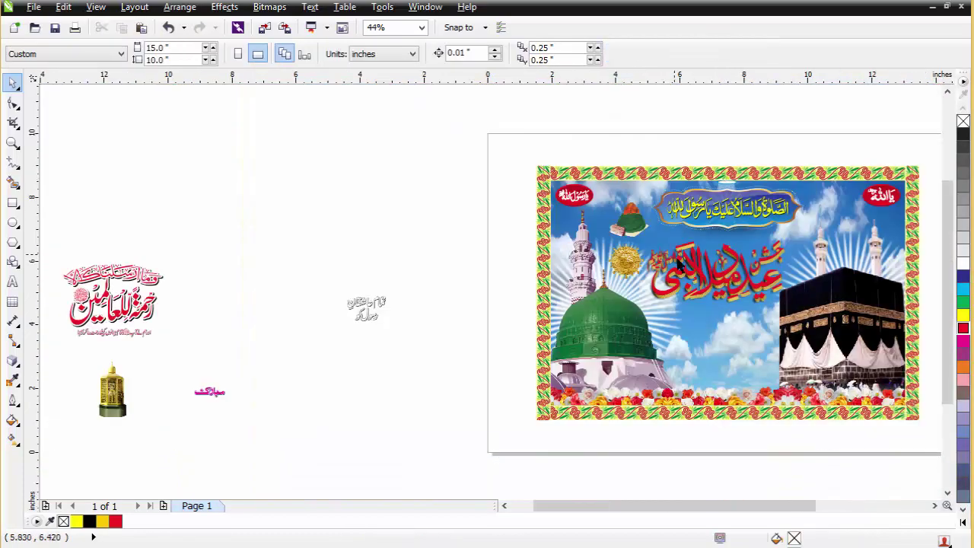
pyautogui.moveTo(771, 283); pyautogui.dragTo(513, 243)
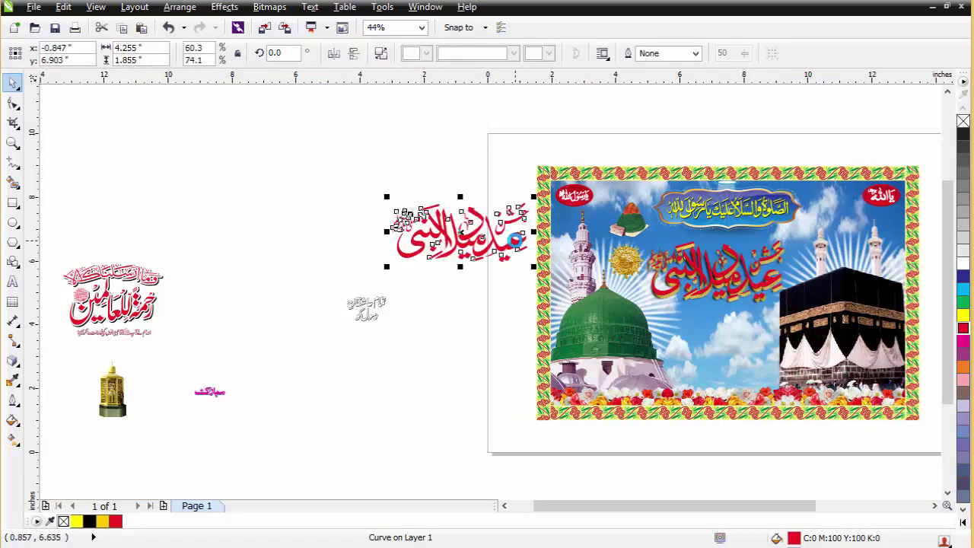
pyautogui.hotkey('shift', 'F2')
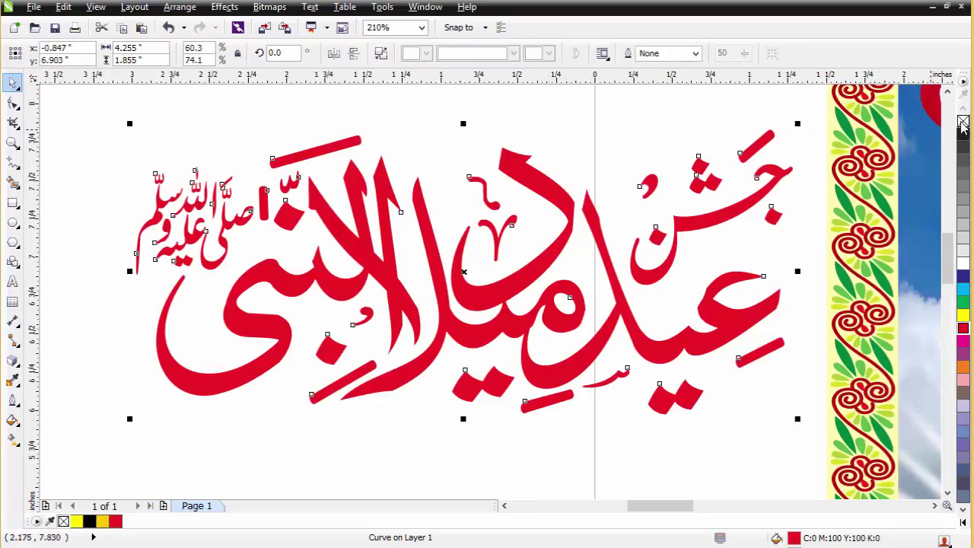
# Export only the selected red calligraphy copy as eid.psd into the desktop's PSD folder, using CMYK, 500 dpi and a transparent background
pyautogui.scroll(-2, 464, 178)
pyautogui.hotkey('ctrl', 'e')
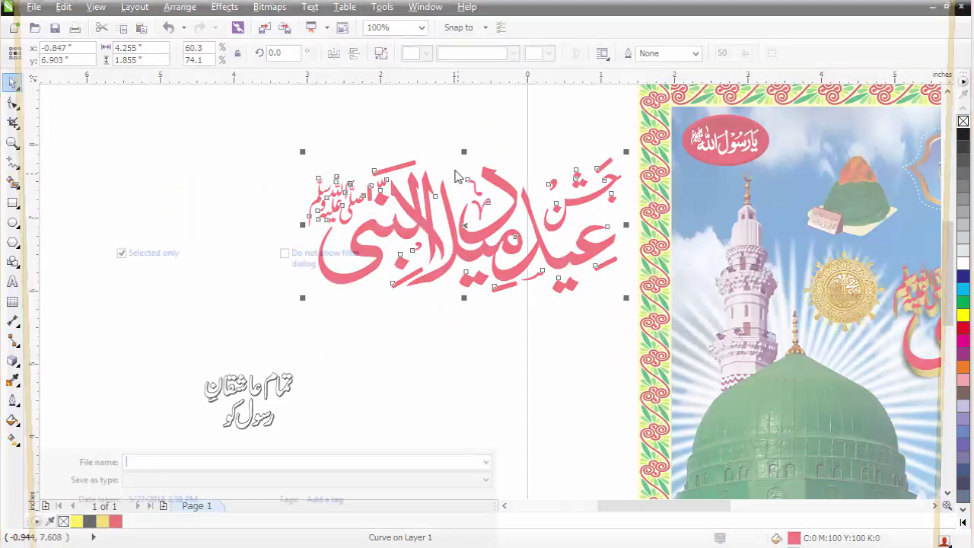
pyautogui.hotkey('alt', 'Up')
pyautogui.hotkey('alt', 'Up')
pyautogui.hotkey('alt', 'Up')
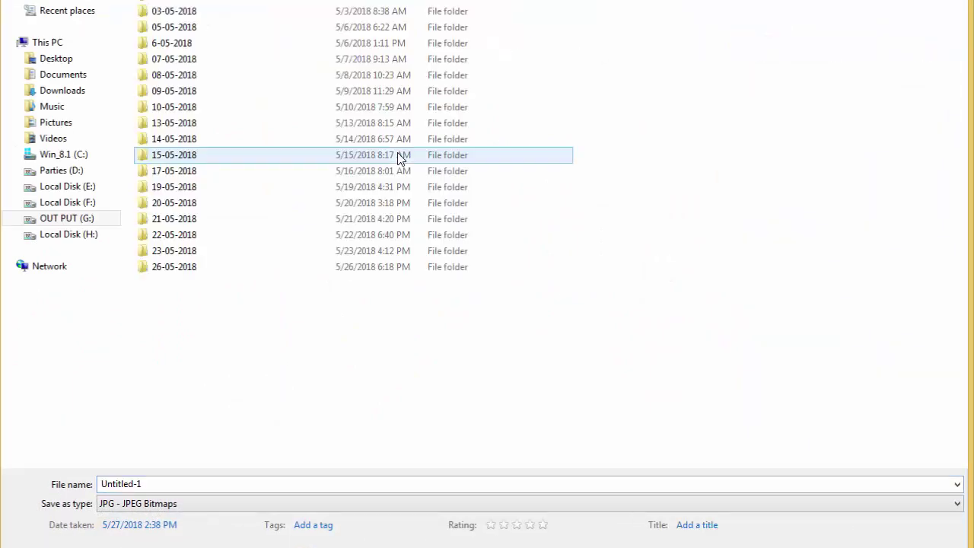
pyautogui.doubleClick(399, 158)
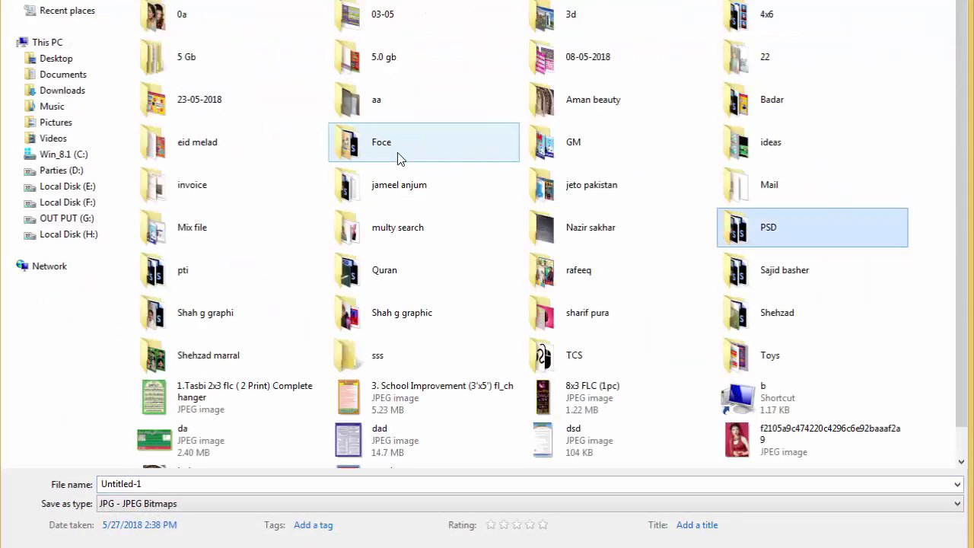
pyautogui.doubleClick(397, 153)
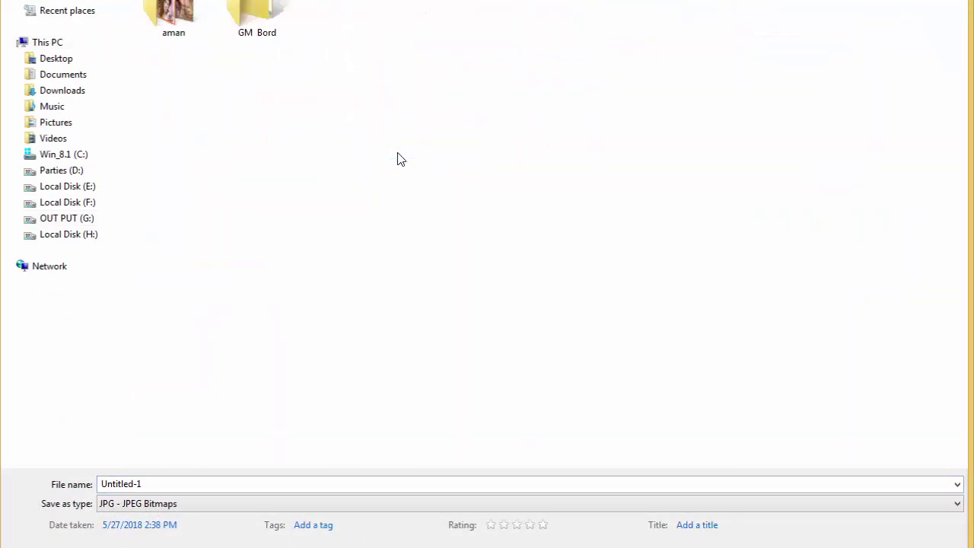
pyautogui.click(408, 502)
pyautogui.press('Down')
pyautogui.press('Down')
pyautogui.press('Return')
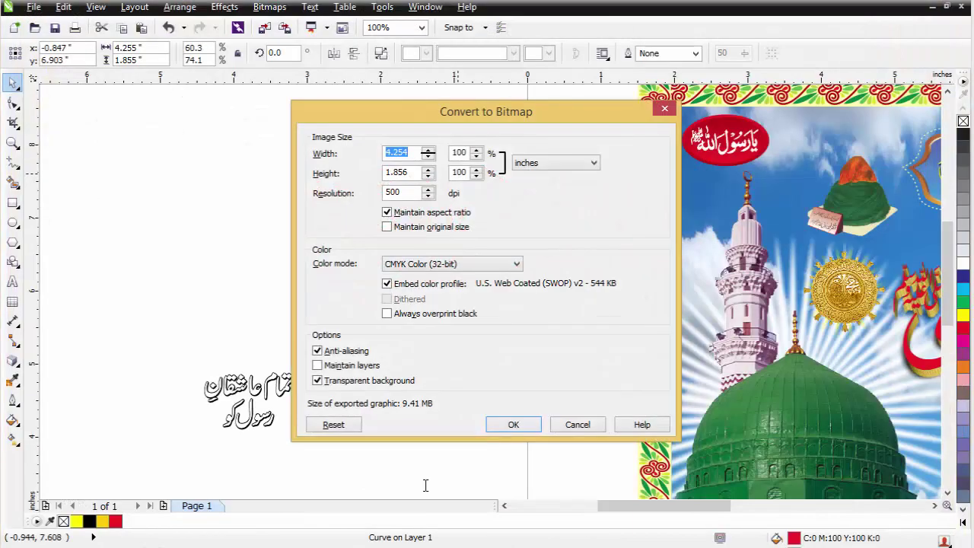
pyautogui.click(511, 426)
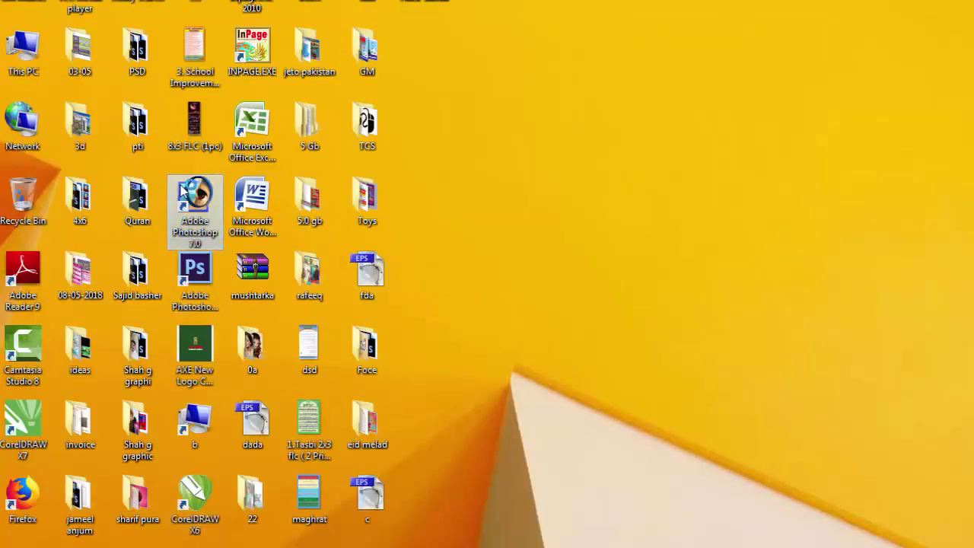
# Switch to Adobe Photoshop 7.0, rearrange its window and toolbox to fit the screen, and hide the Info palette
pyautogui.doubleClick(182, 190)
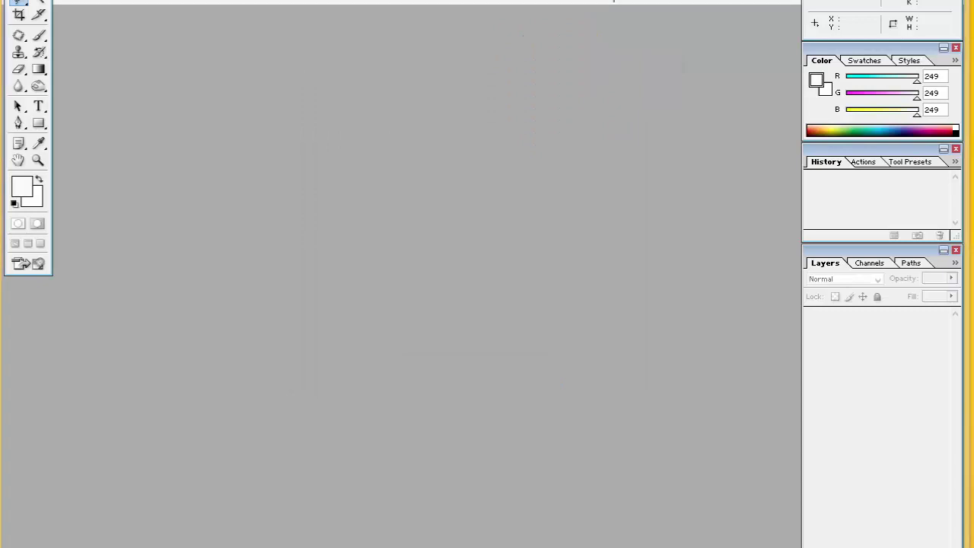
pyautogui.moveTo(613, 1); pyautogui.dragTo(486, 4)
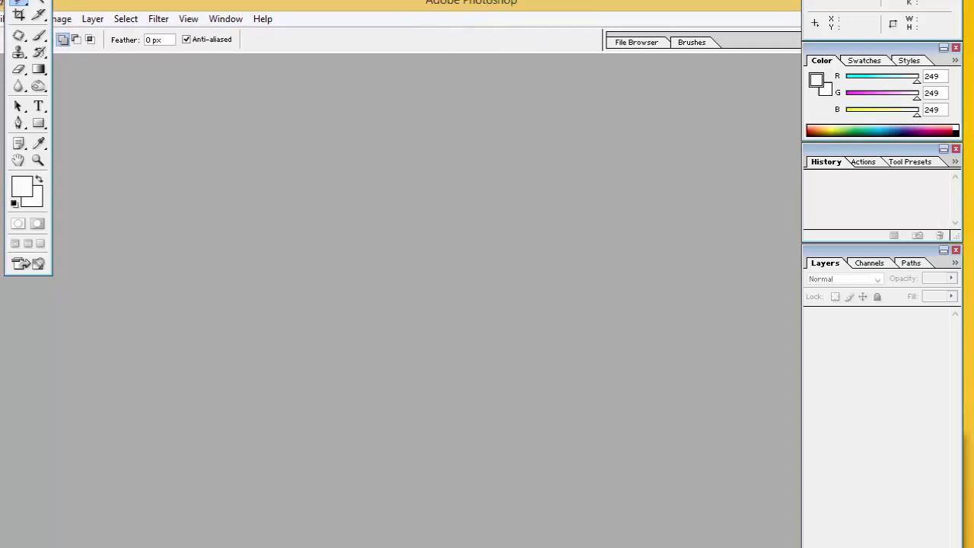
pyautogui.moveTo(51, 0); pyautogui.dragTo(48, 77)
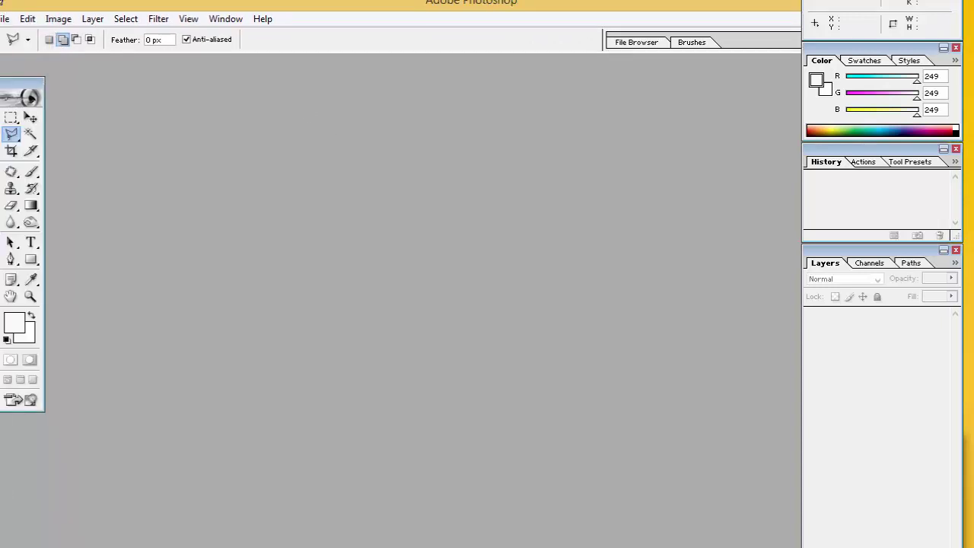
pyautogui.press('F8')
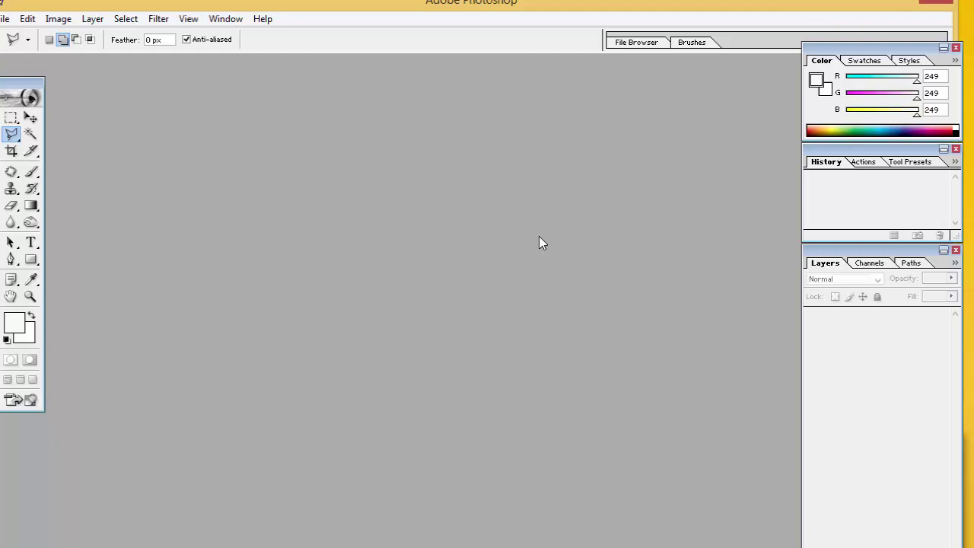
# Open eid.psd from the desktop's PSD folder and move its document window to the middle of the workspace
pyautogui.hotkey('ctrl', 'o')
pyautogui.hotkey('shift', 'Tab')
pyautogui.press('BackSpace')
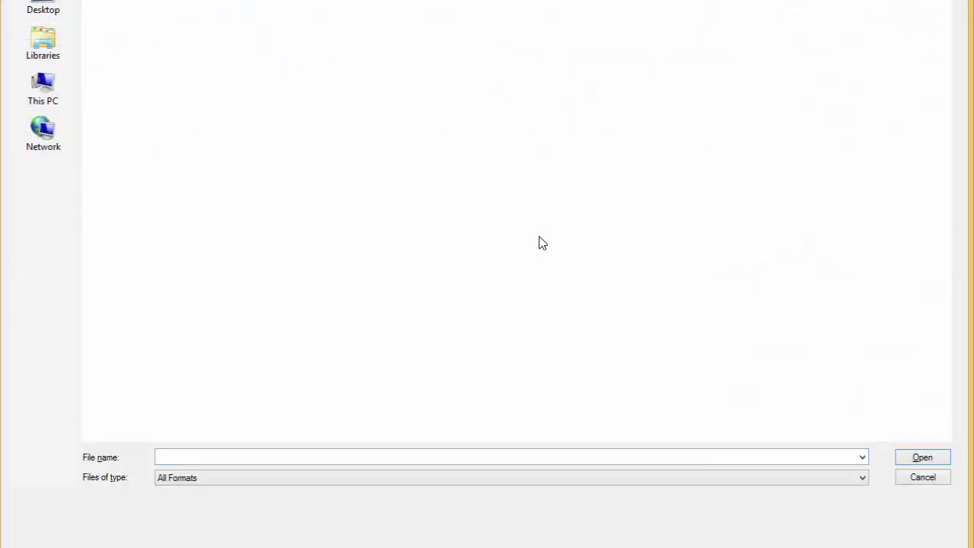
pyautogui.press('Return')
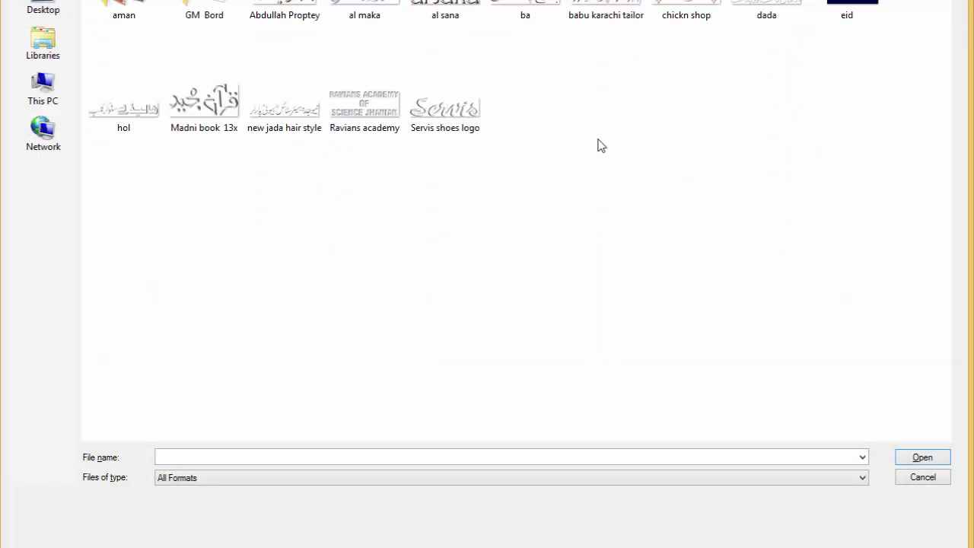
pyautogui.doubleClick(848, 5)
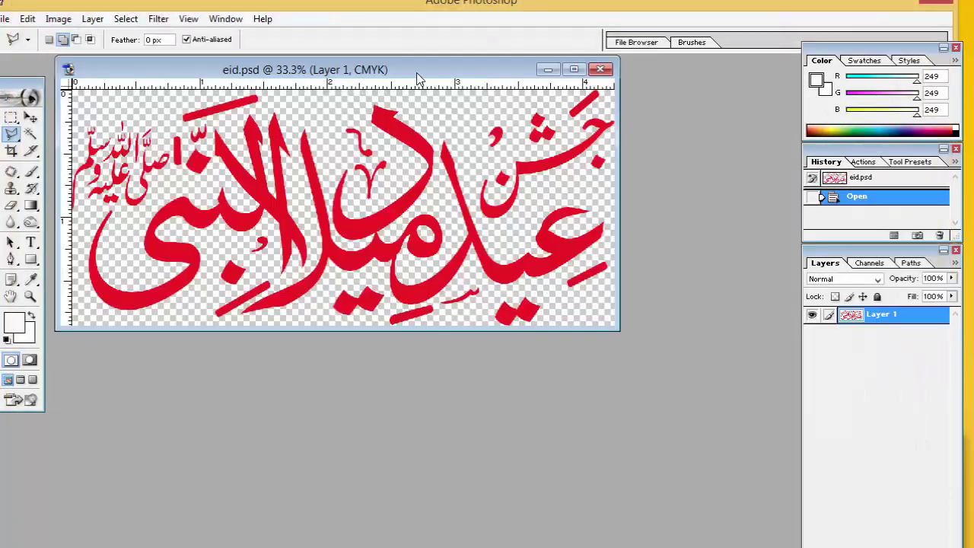
pyautogui.moveTo(417, 78); pyautogui.dragTo(510, 146)
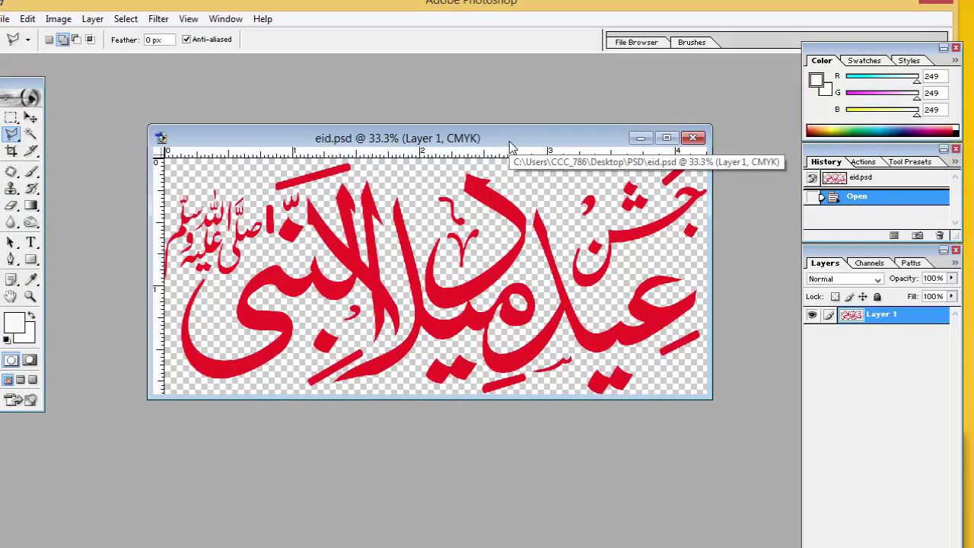
# Add a smooth Inner Bevel to the calligraphy layer with a depth of 111% and a size of 81 px
pyautogui.hotkey('alt', 'l')
pyautogui.press('y')
pyautogui.press('n')
pyautogui.click(178, 371)
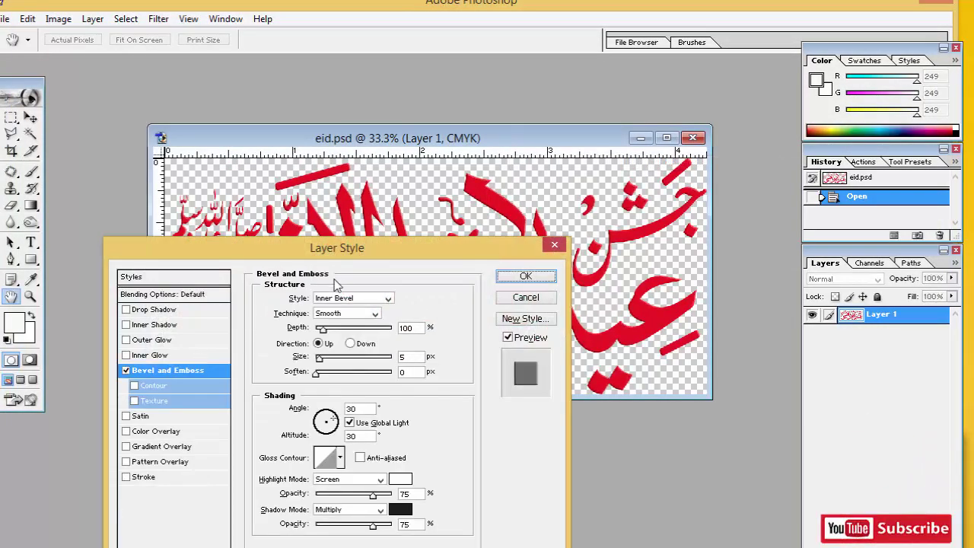
pyautogui.moveTo(373, 245); pyautogui.dragTo(274, 238)
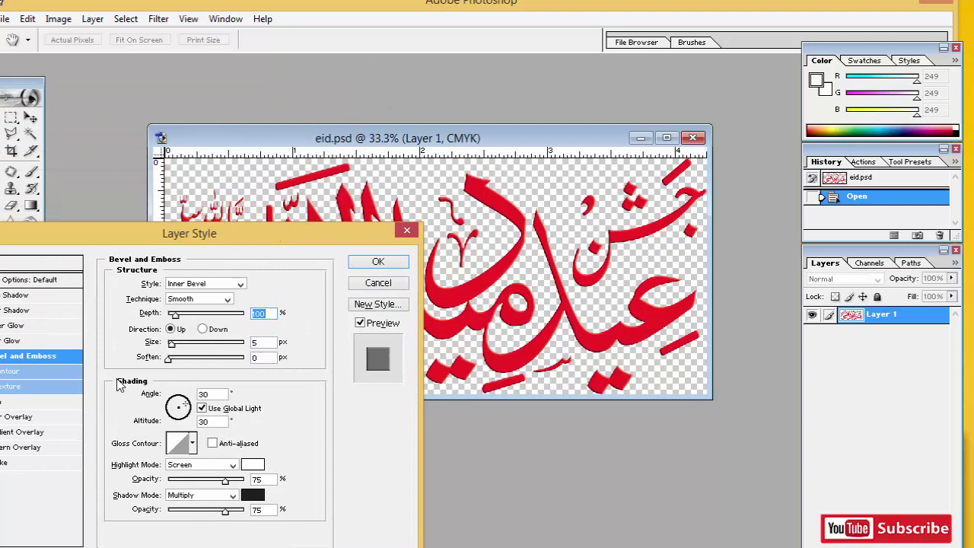
pyautogui.moveTo(172, 346); pyautogui.dragTo(175, 324)
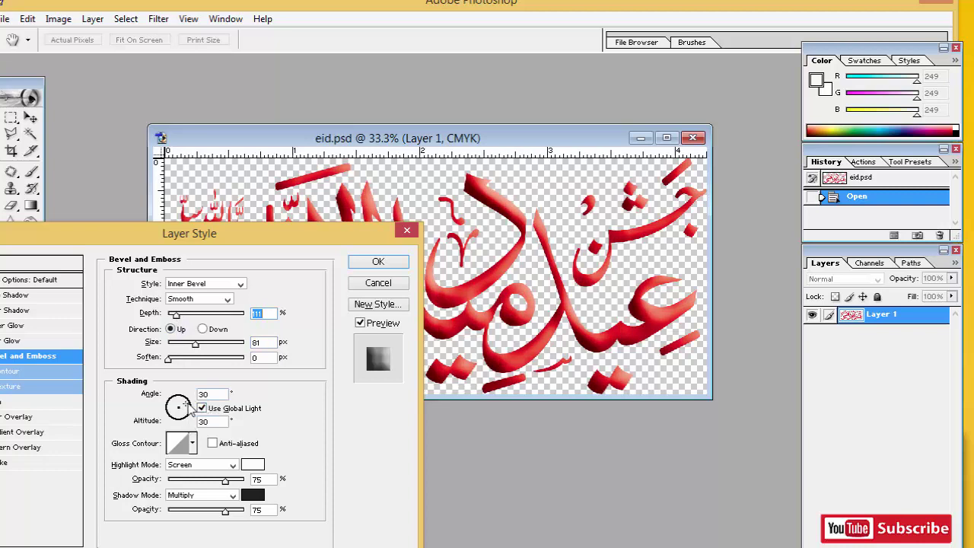
# Set the bevel's angle to 180°, altitude 51°, highlight opacity 55%, shadow opacity 60%, soften 5 px, size 32 px and depth 461%
pyautogui.moveTo(179, 409); pyautogui.dragTo(179, 431)
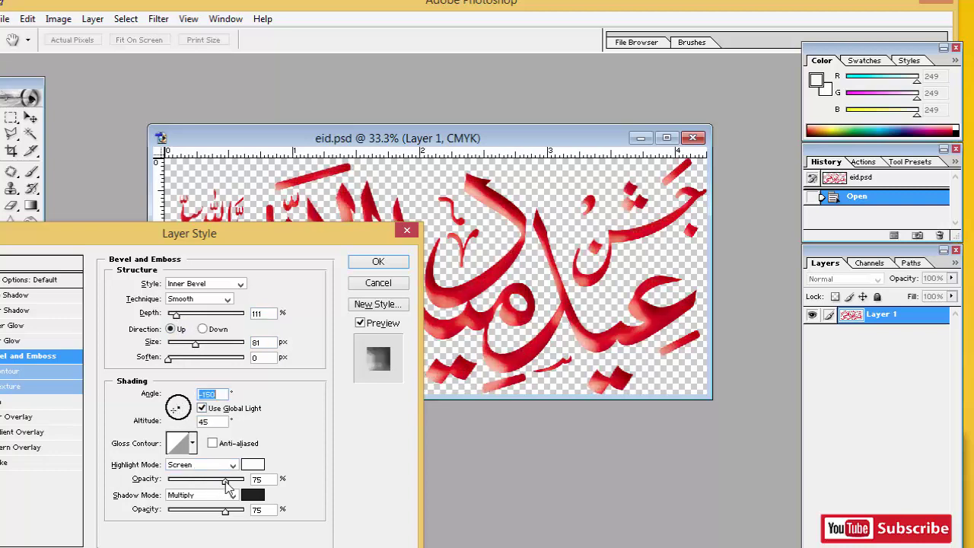
pyautogui.moveTo(226, 483); pyautogui.dragTo(210, 483)
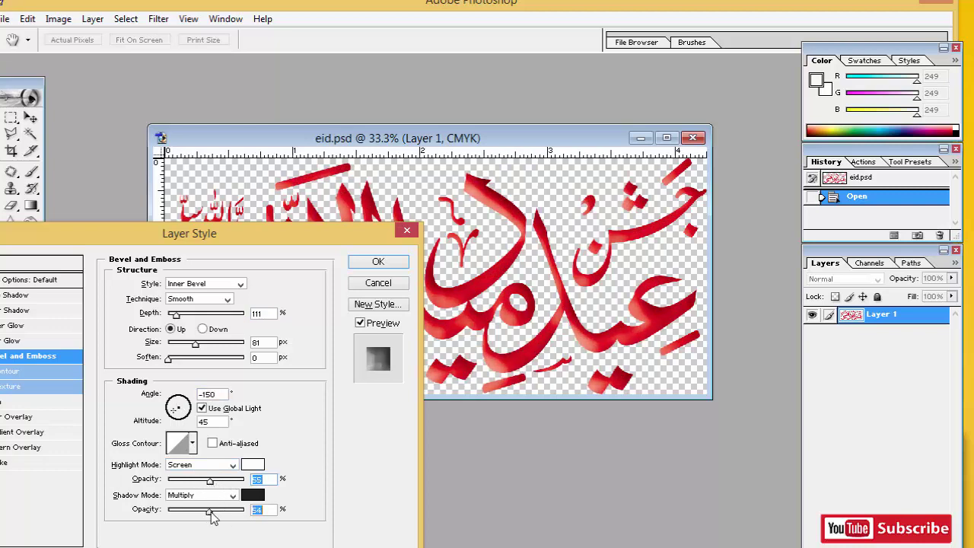
pyautogui.moveTo(175, 411); pyautogui.dragTo(175, 407)
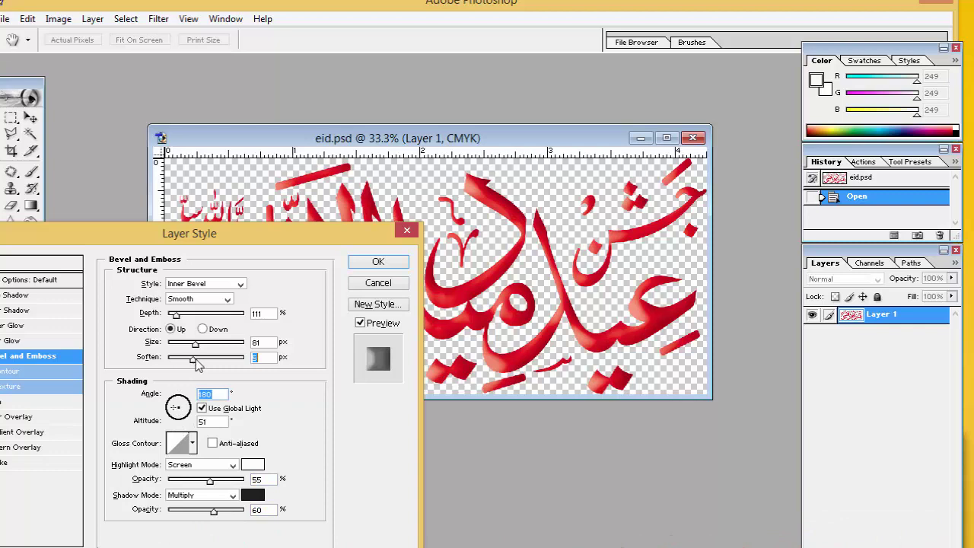
pyautogui.moveTo(199, 346); pyautogui.dragTo(201, 321)
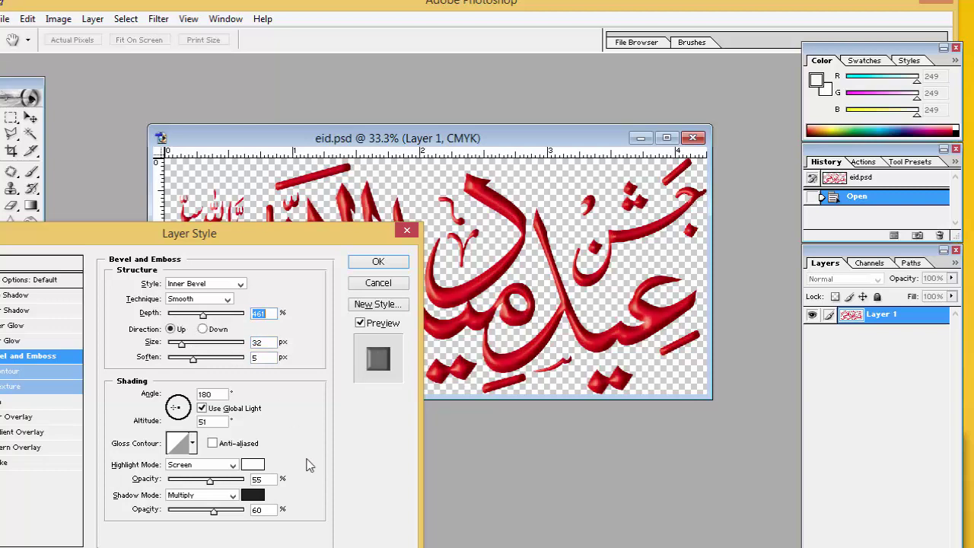
pyautogui.click(378, 261)
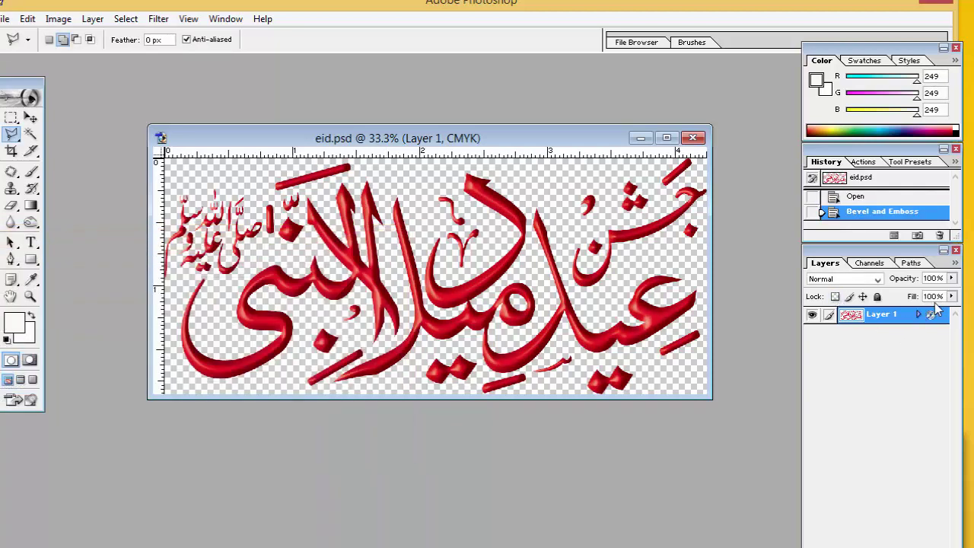
# Set the calligraphy layer's fill to 0% and merge it with a duplicate of itself
pyautogui.click(951, 296)
pyautogui.moveTo(955, 316); pyautogui.dragTo(875, 315)
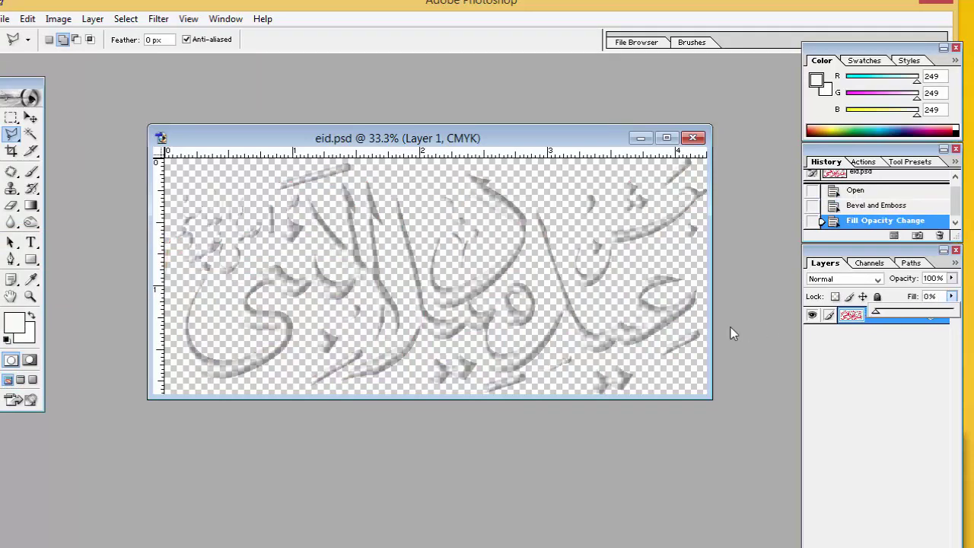
pyautogui.hotkey('ctrl', 'j')
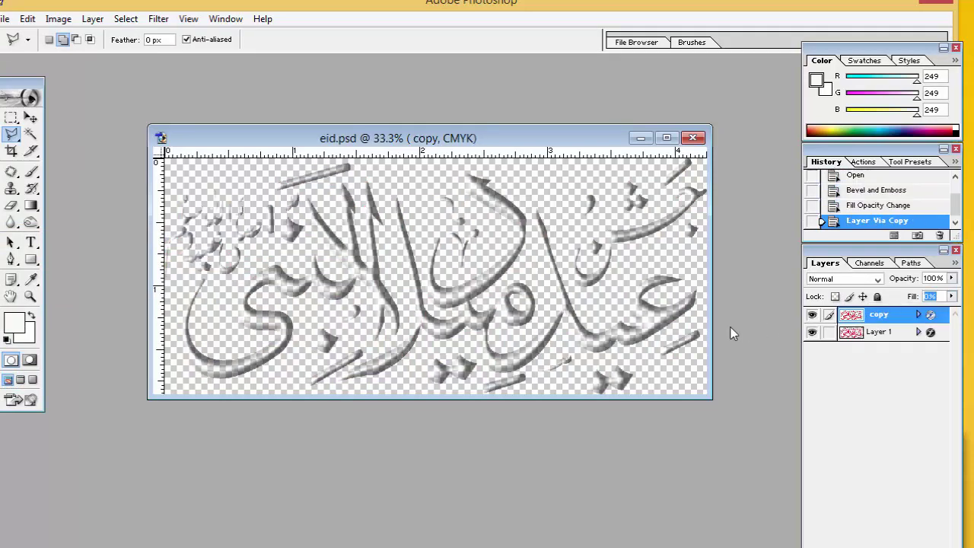
pyautogui.hotkey('ctrl', 'shift', 'e')
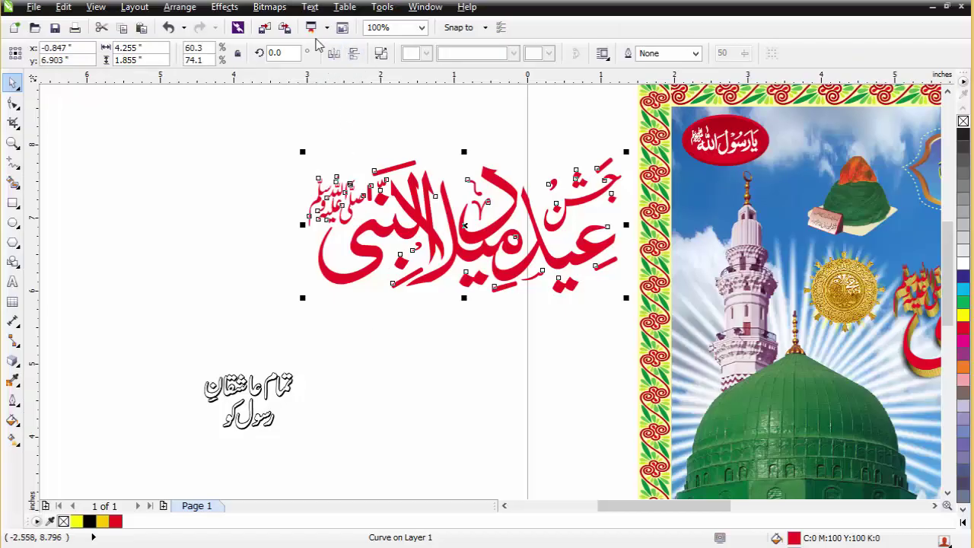
# Switch to CorelDRAW, import eid.psd from the PSD folder and place it at original size overlapping the loose red calligraphy copy
pyautogui.click(264, 27)
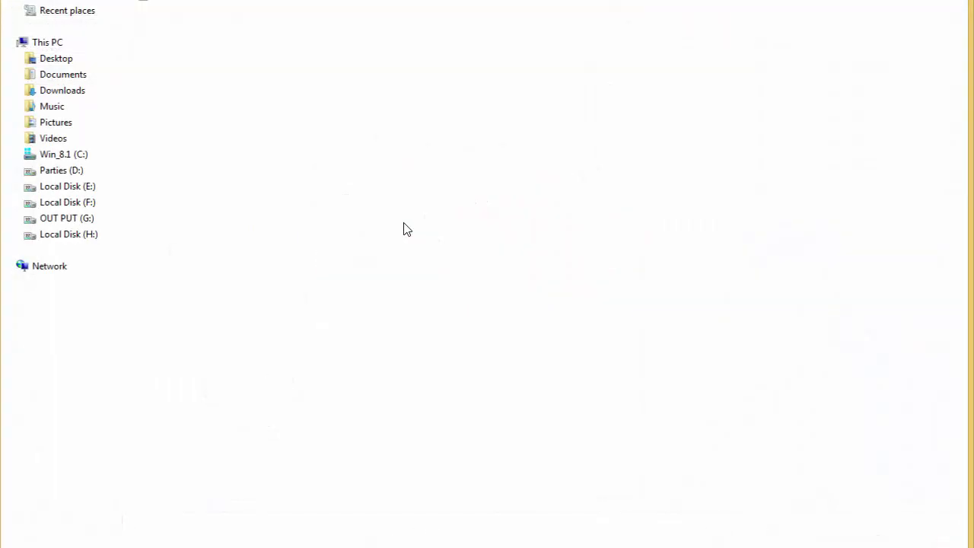
pyautogui.press('BackSpace')
pyautogui.press('BackSpace')
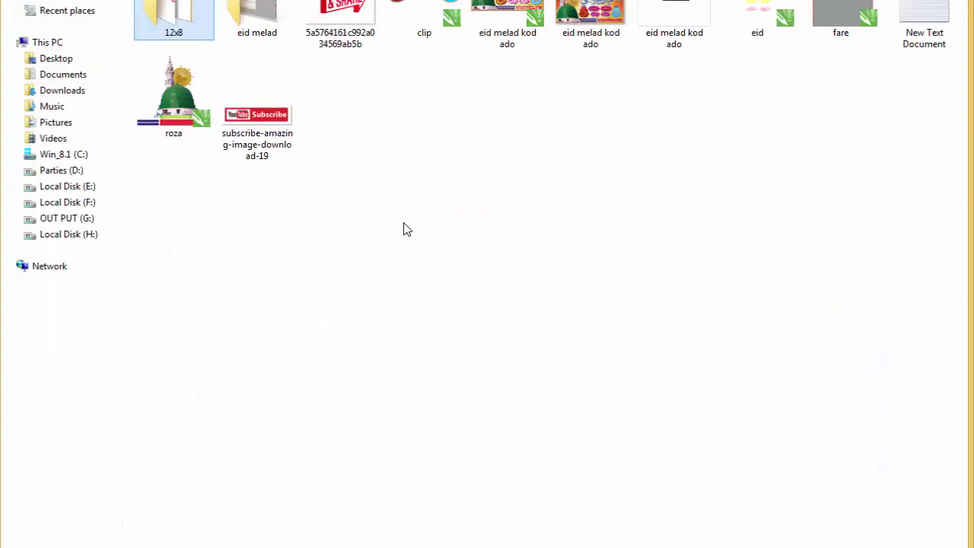
pyautogui.press('p')
pyautogui.press('Return')
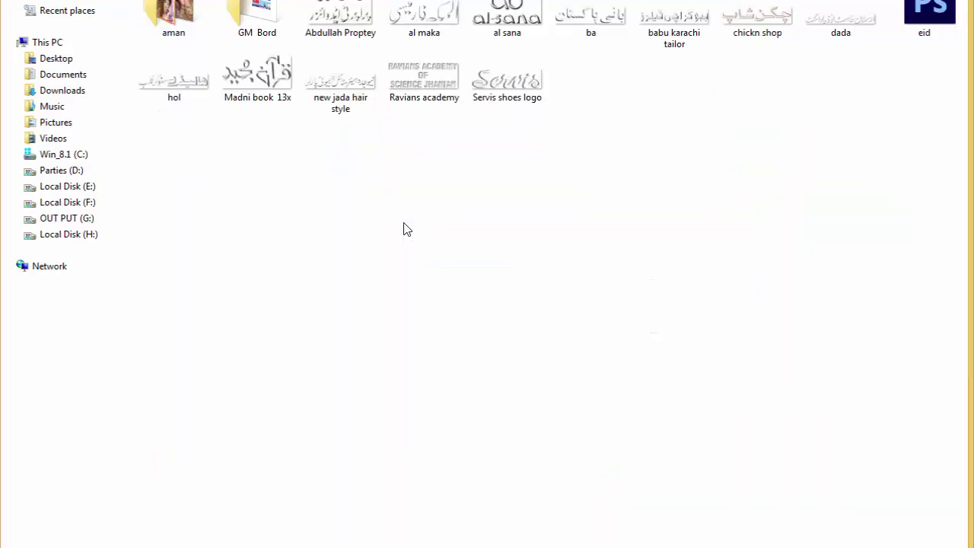
pyautogui.press('e')
pyautogui.press('Return')
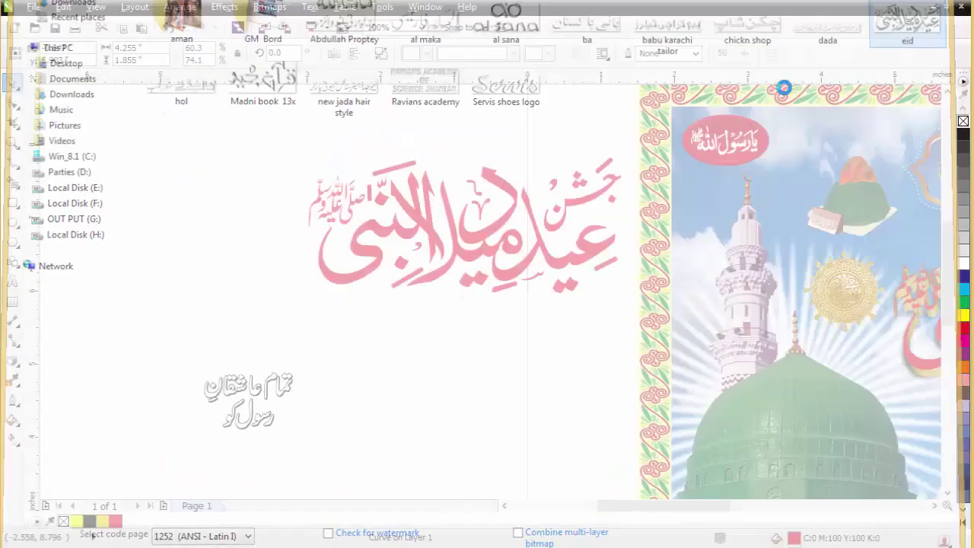
pyautogui.moveTo(320, 142); pyautogui.dragTo(403, 188)
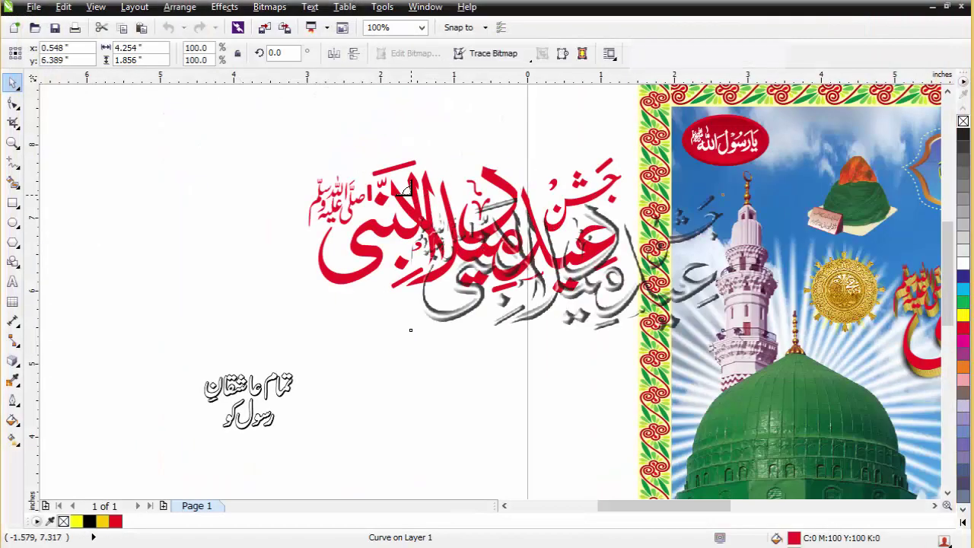
pyautogui.click(403, 188)
# Align the imported bevel bitmap's centre horizontally and vertically with the red front face of the banner's calligraphy
pyautogui.scroll(-4, 632, 210)
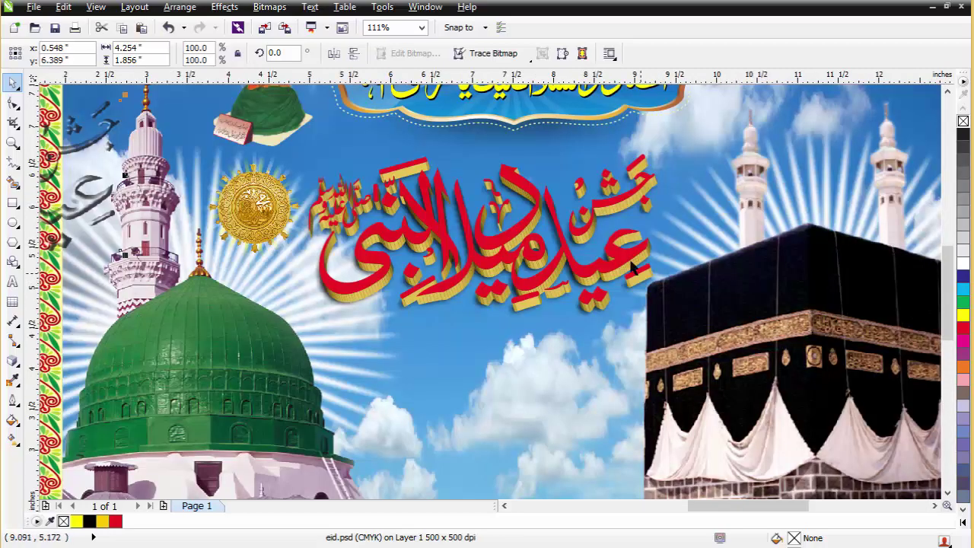
pyautogui.keyDown('shift'); pyautogui.click(627, 250); pyautogui.keyUp('shift')
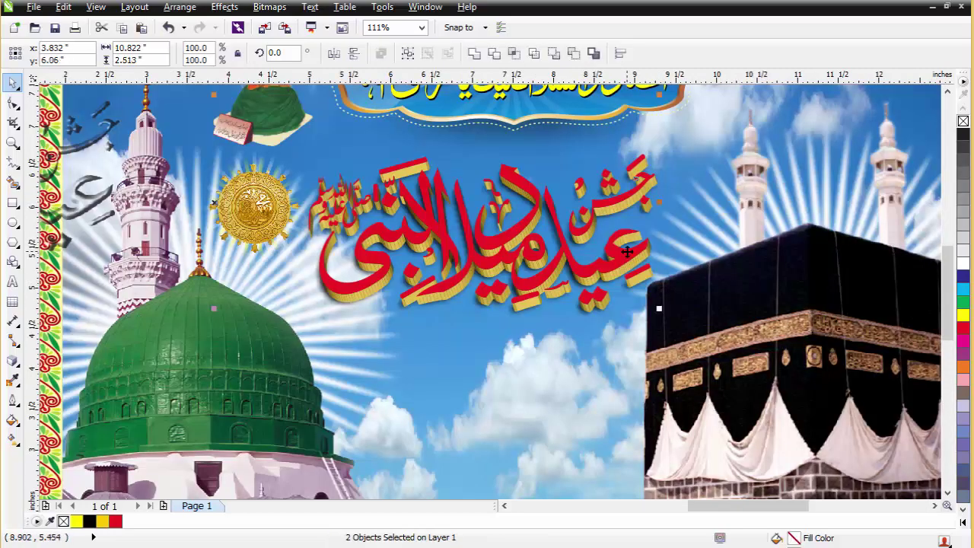
pyautogui.press('c')
pyautogui.press('e')
pyautogui.press('F2')
pyautogui.moveTo(462, 199); pyautogui.dragTo(709, 330)
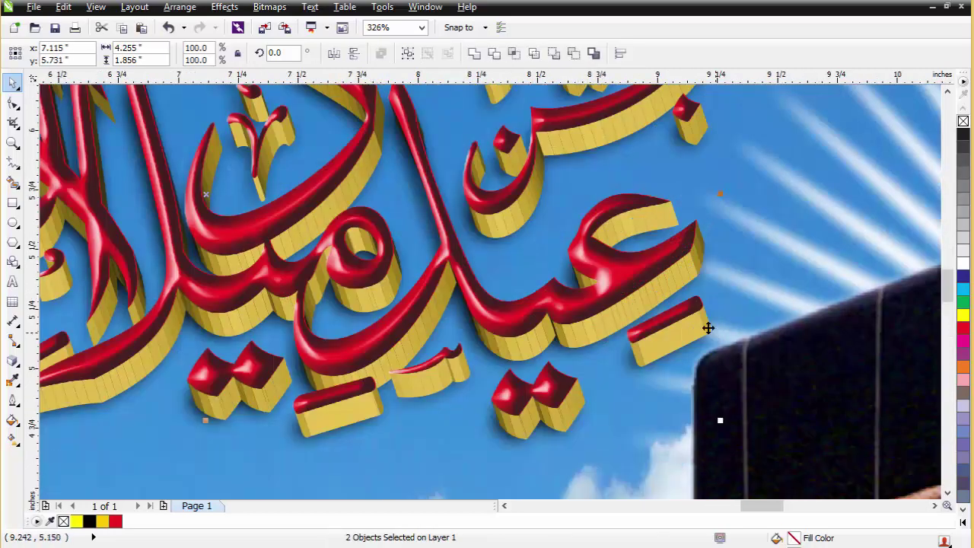
# Place the bevel bitmap inside the calligraphy's red front face as a PowerClip
pyautogui.press('Escape')
pyautogui.click(638, 273)
pyautogui.click(636, 279)
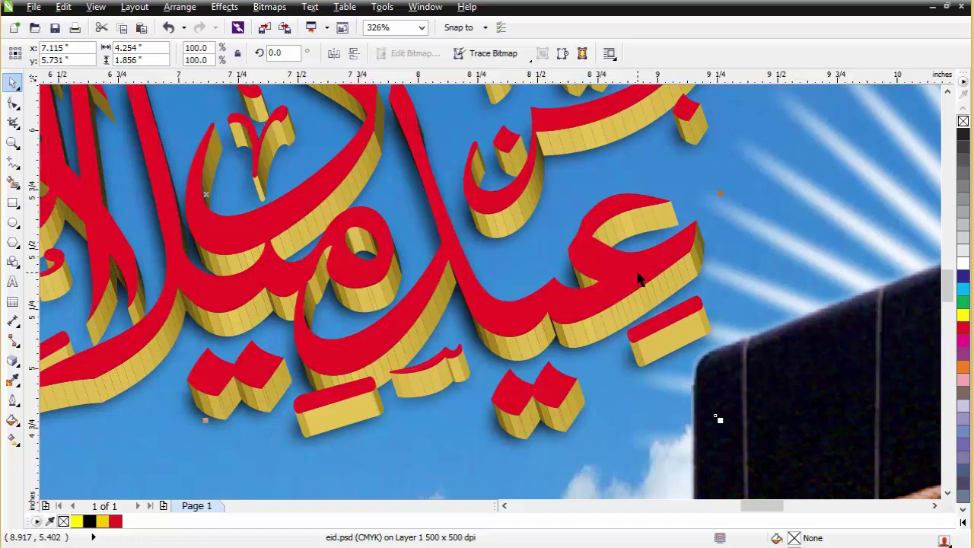
pyautogui.rightClick(623, 276)
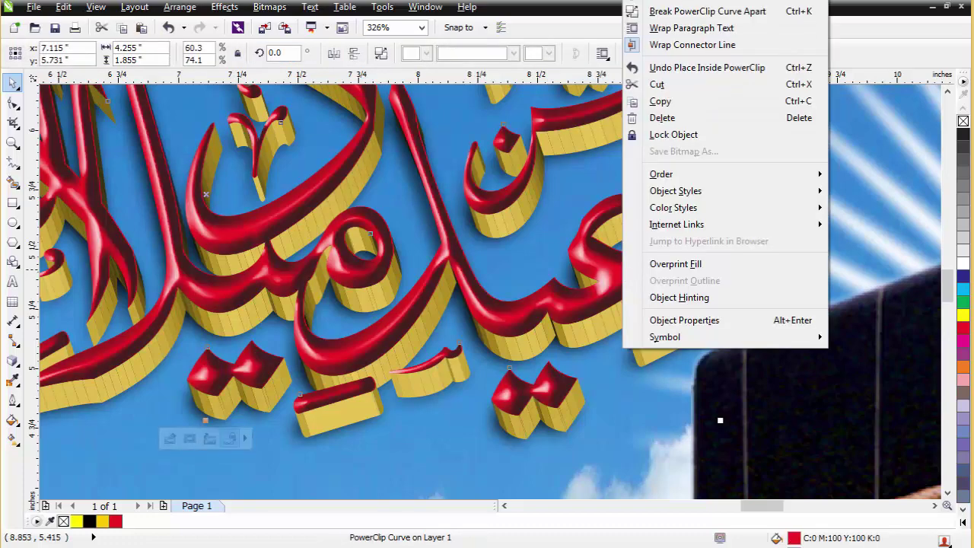
# Open the calligraphy's PowerClip contents for editing and give the bevel bitmap a uniform transparency
pyautogui.click(642, 255)
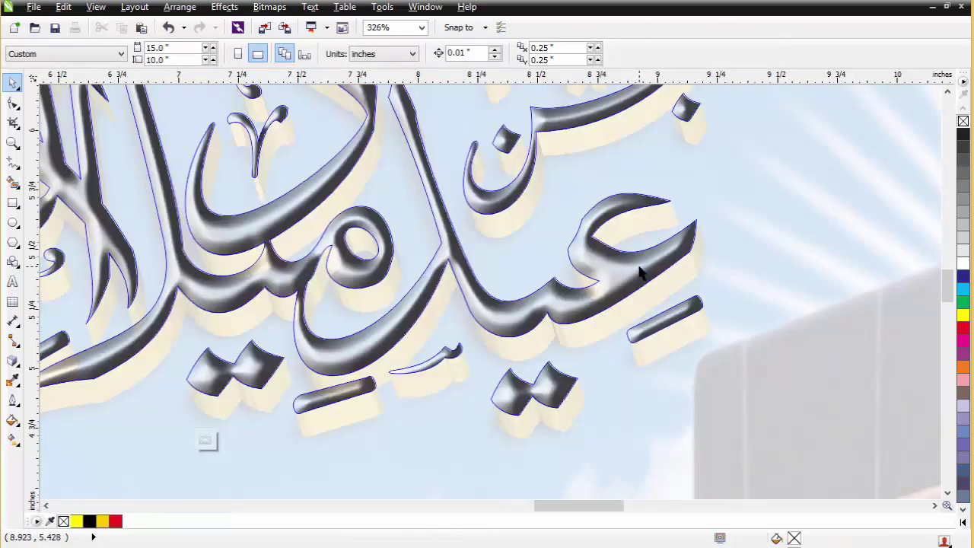
pyautogui.click(639, 265)
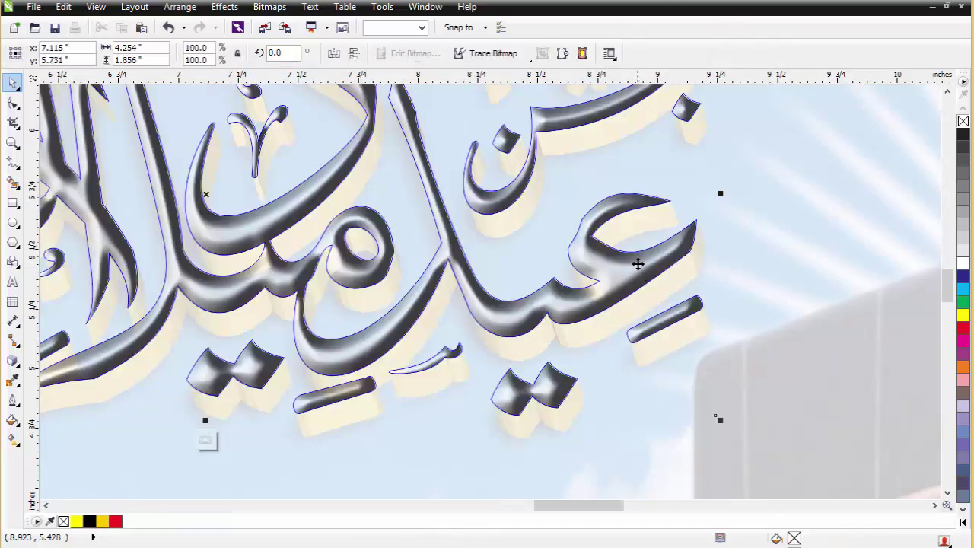
pyautogui.click(12, 361)
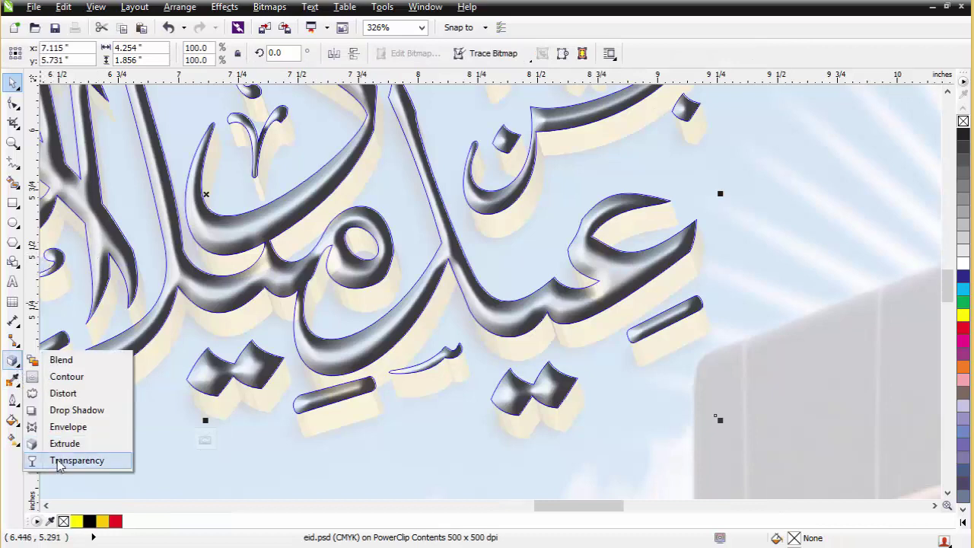
pyautogui.click(63, 460)
pyautogui.click(75, 53)
pyautogui.click(51, 78)
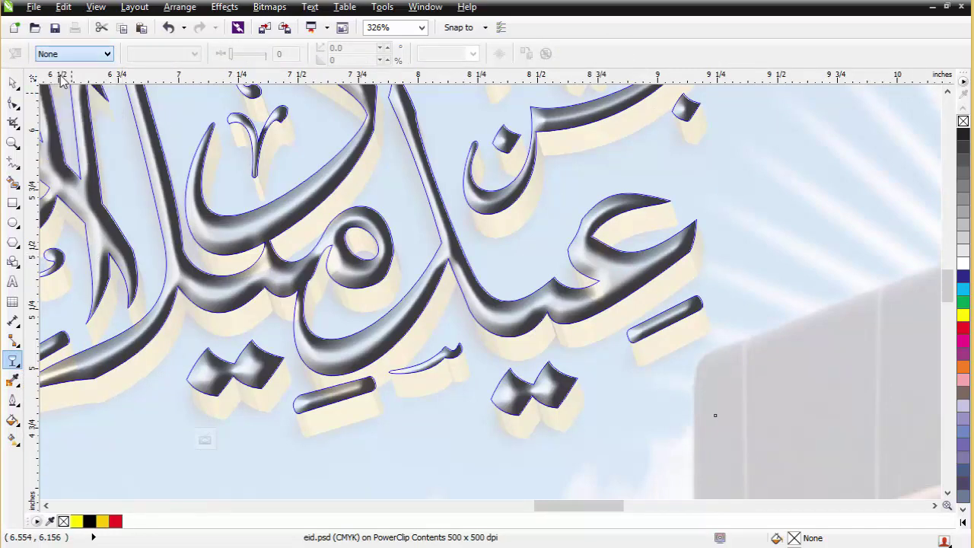
# Set the bevel bitmap's transparency to Multiply mode with a value of 60 and finish editing the PowerClip
pyautogui.click(140, 55)
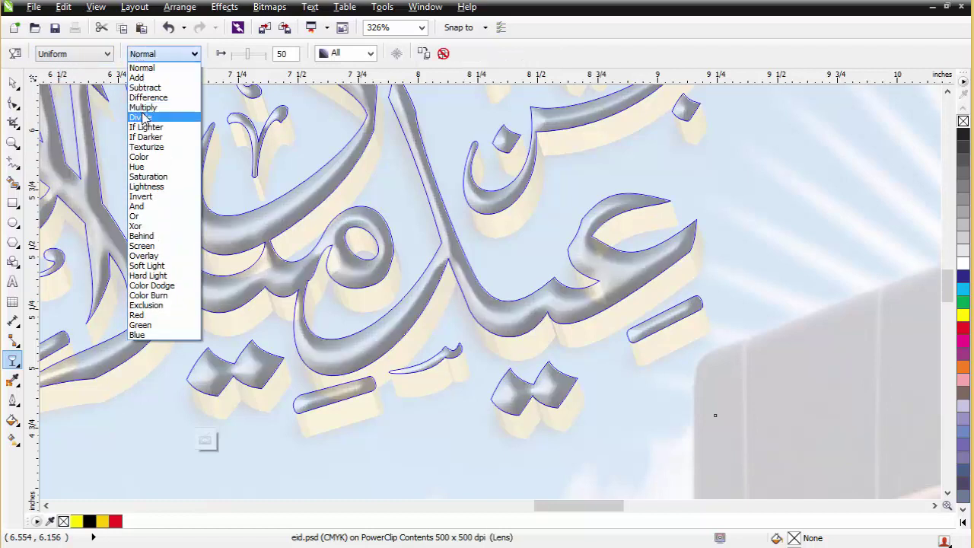
pyautogui.click(140, 117)
pyautogui.click(161, 55)
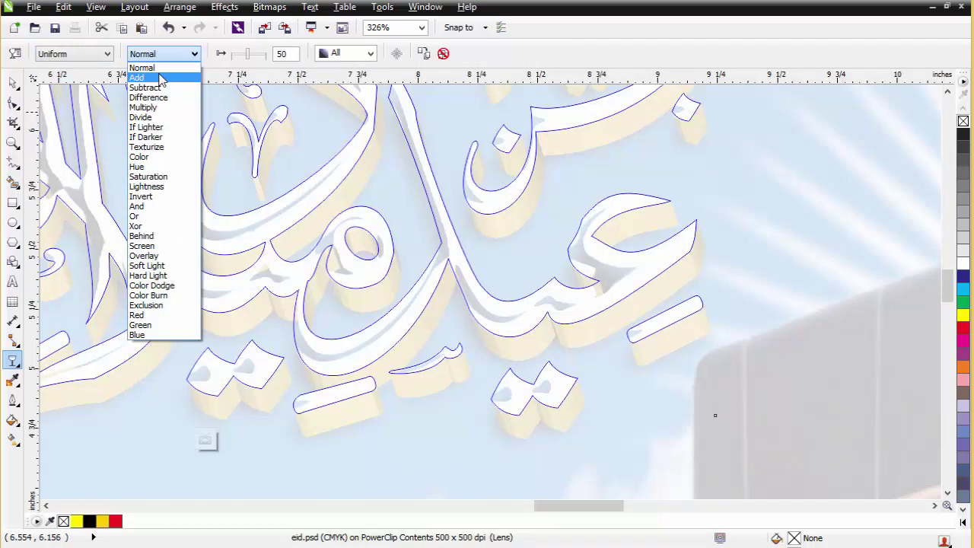
pyautogui.click(161, 107)
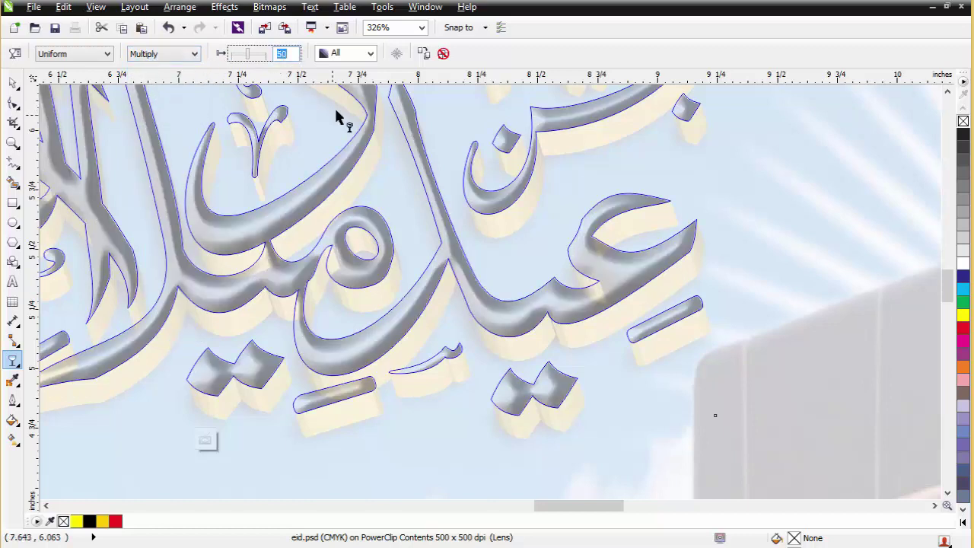
pyautogui.write('40')
pyautogui.press('Return')
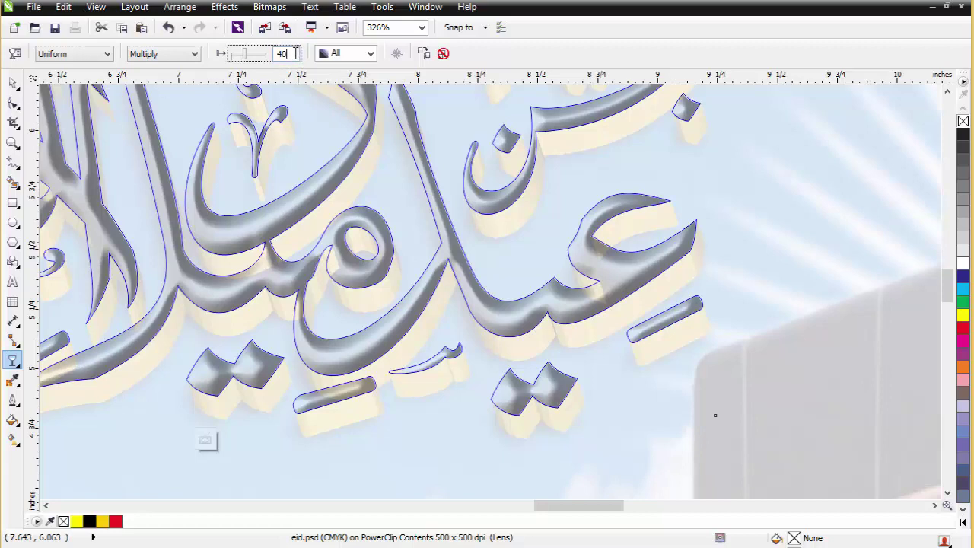
pyautogui.write('60')
pyautogui.press('Return')
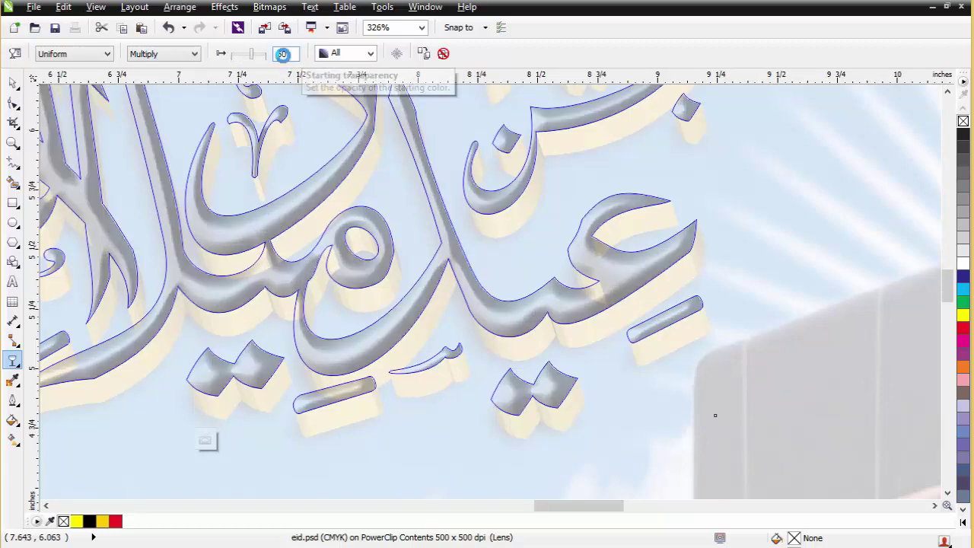
pyautogui.click(14, 83)
pyautogui.rightClick(589, 159)
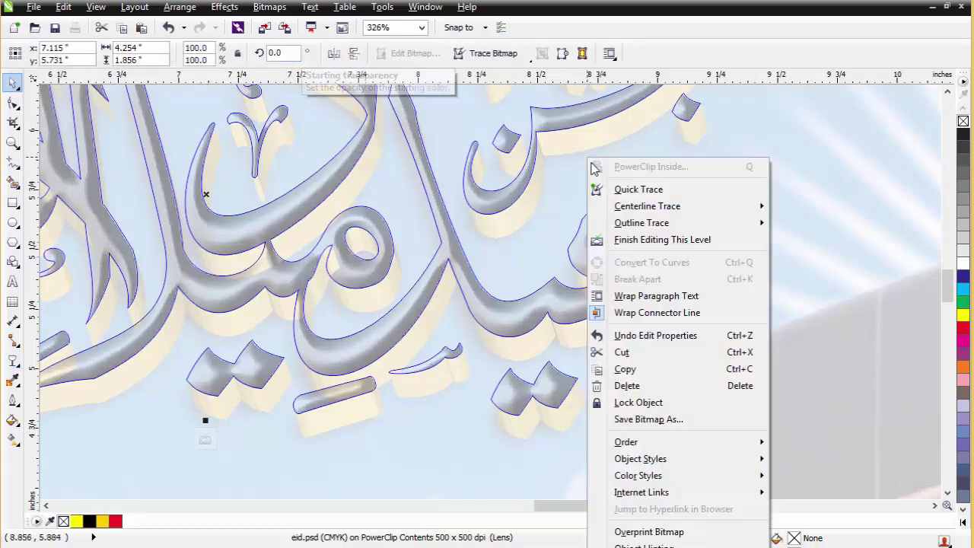
pyautogui.click(627, 240)
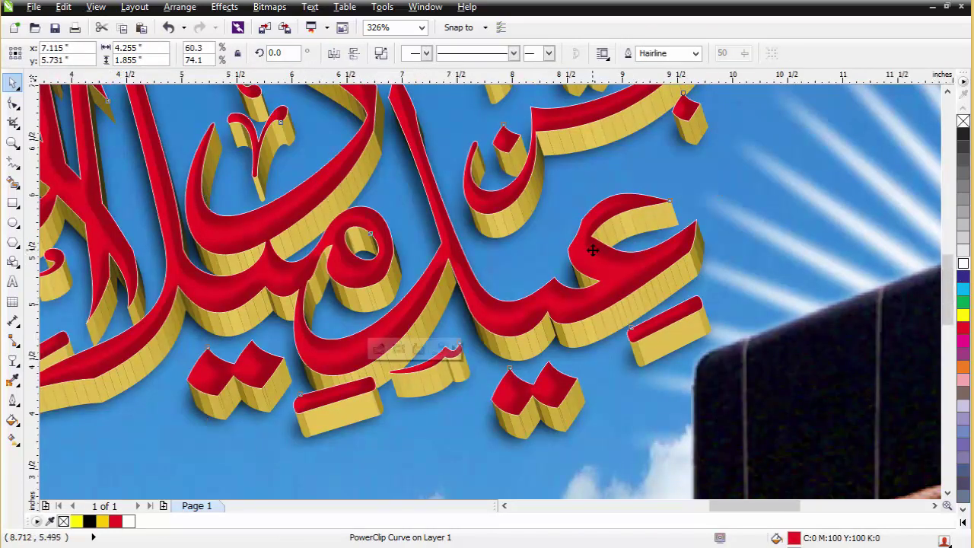
# Give the calligraphy's white outline 2.5 pt width, rounded corners and line caps, placed behind the fill and scaling with the object
pyautogui.press('F12')
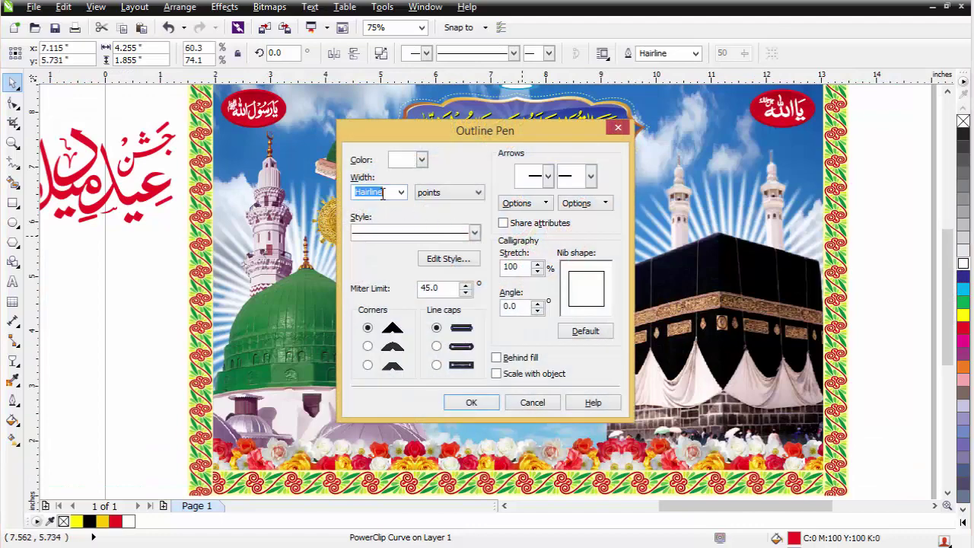
pyautogui.write('2.5')
pyautogui.press('Return')
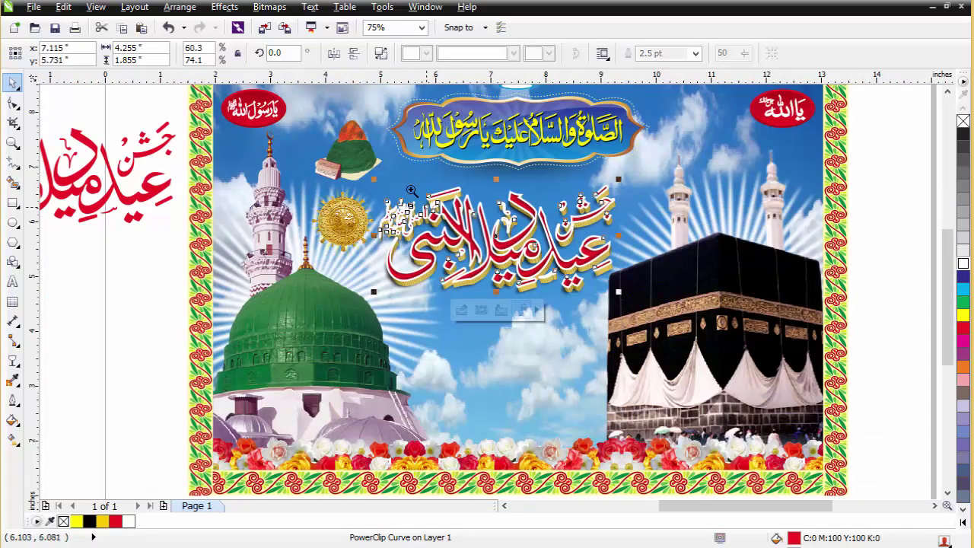
pyautogui.hotkey('shift', 'F2')
pyautogui.press('F12')
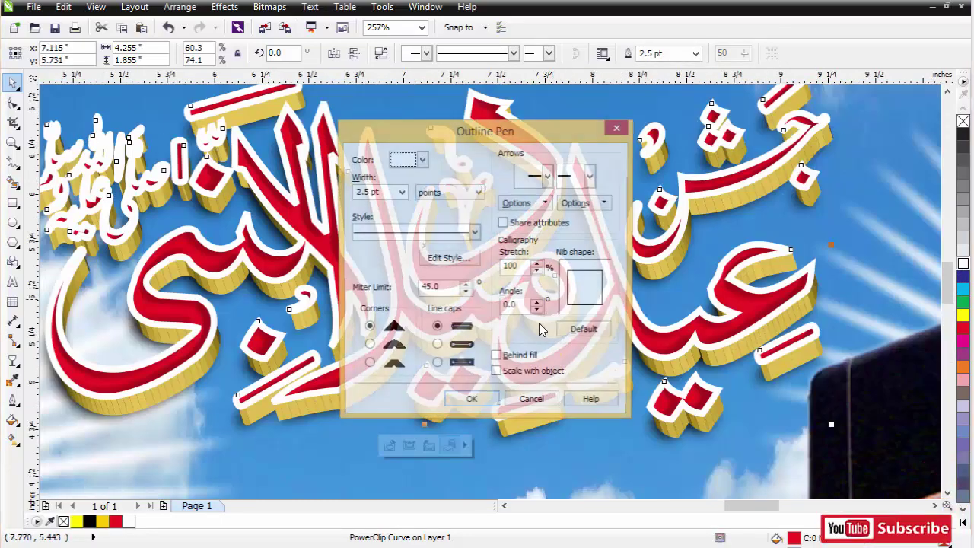
pyautogui.click(523, 358)
pyautogui.click(531, 374)
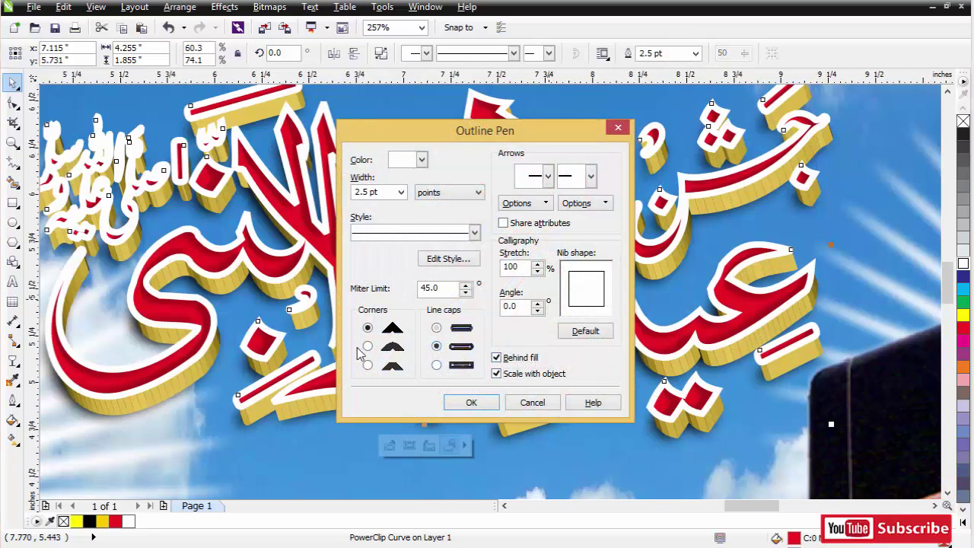
pyautogui.click(367, 347)
pyautogui.click(471, 403)
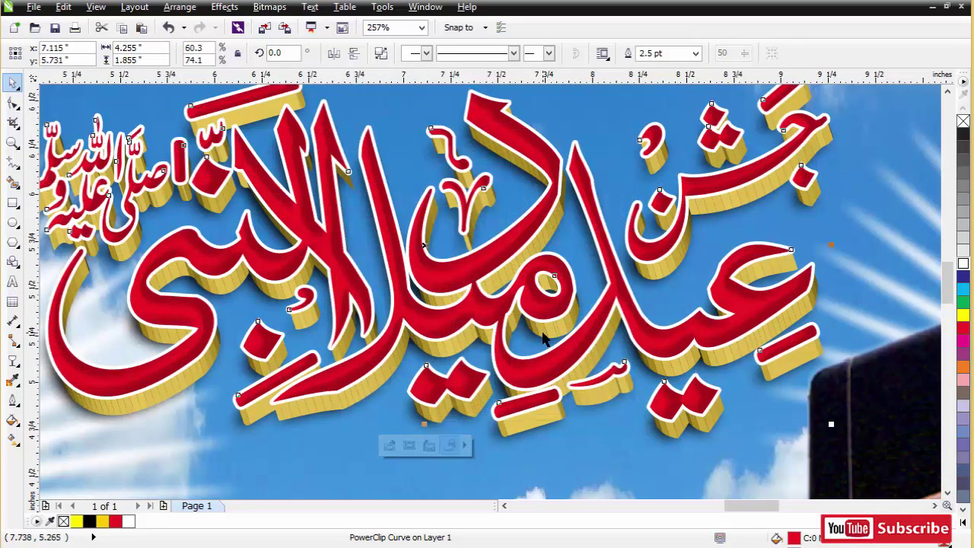
# Widen the calligraphy's white outline to 3.5 pt
pyautogui.press('F12')
pyautogui.click(375, 192)
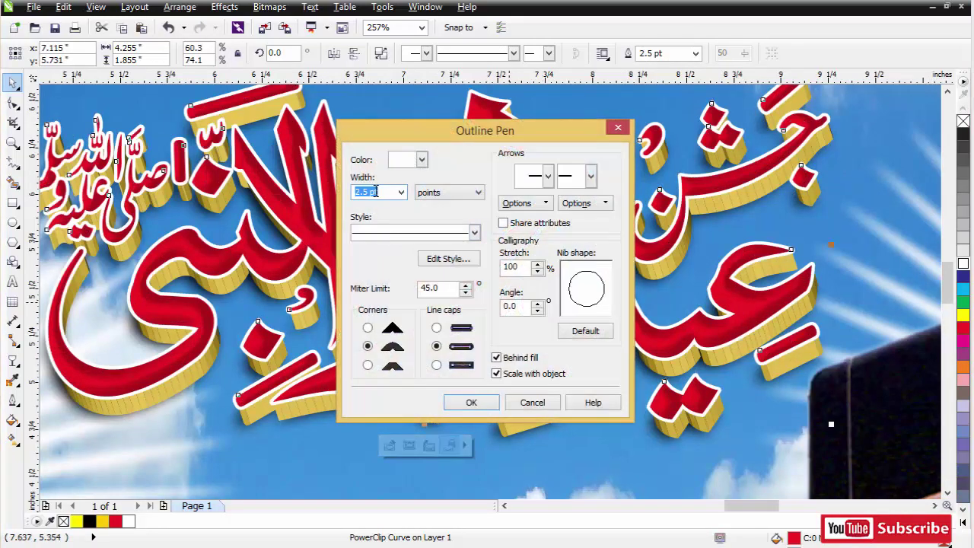
pyautogui.write('3.5')
pyautogui.press('Return')
pyautogui.scroll(-2, 422, 215)
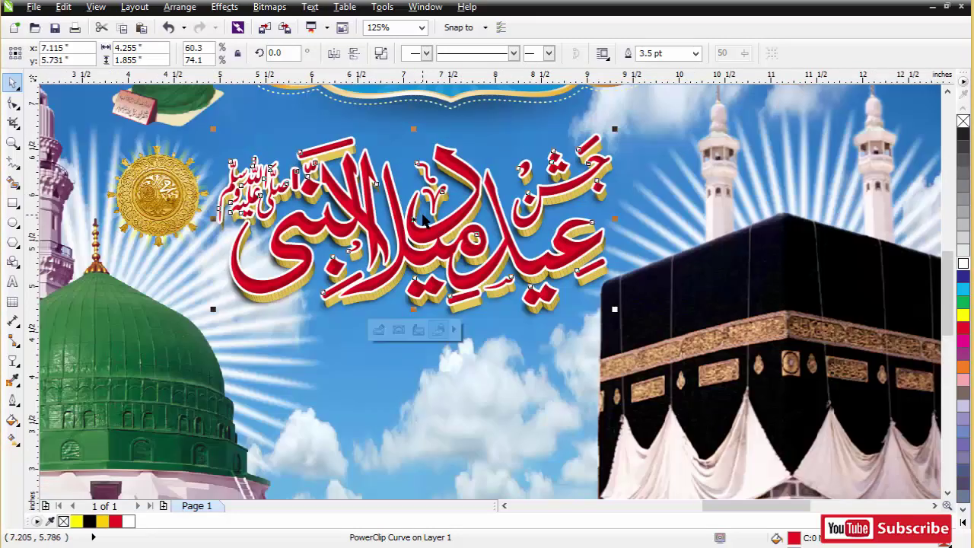
pyautogui.press('Escape')
# Set the main calligraphy's white outline width to 4 pt and check the result up close
pyautogui.click(451, 220)
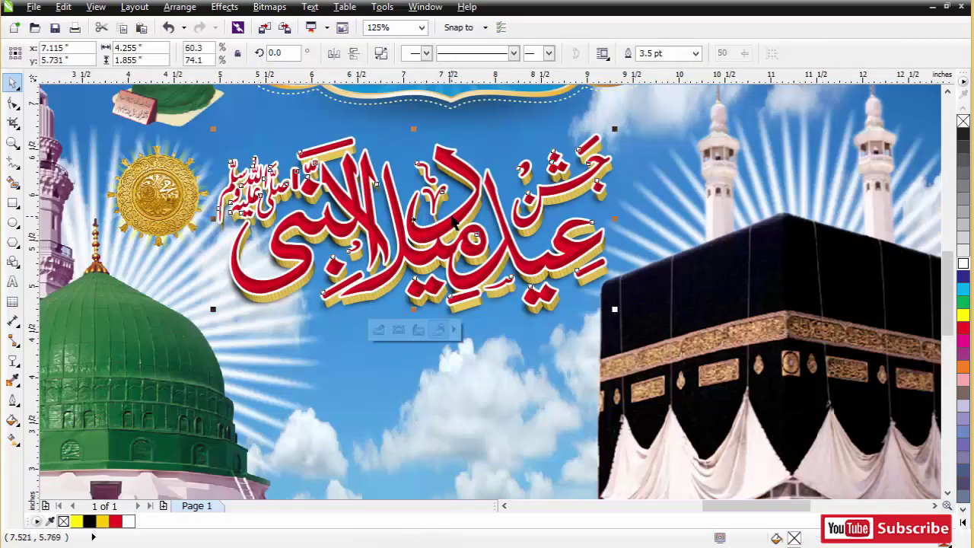
pyautogui.press('F12')
pyautogui.click(385, 194)
pyautogui.write('4')
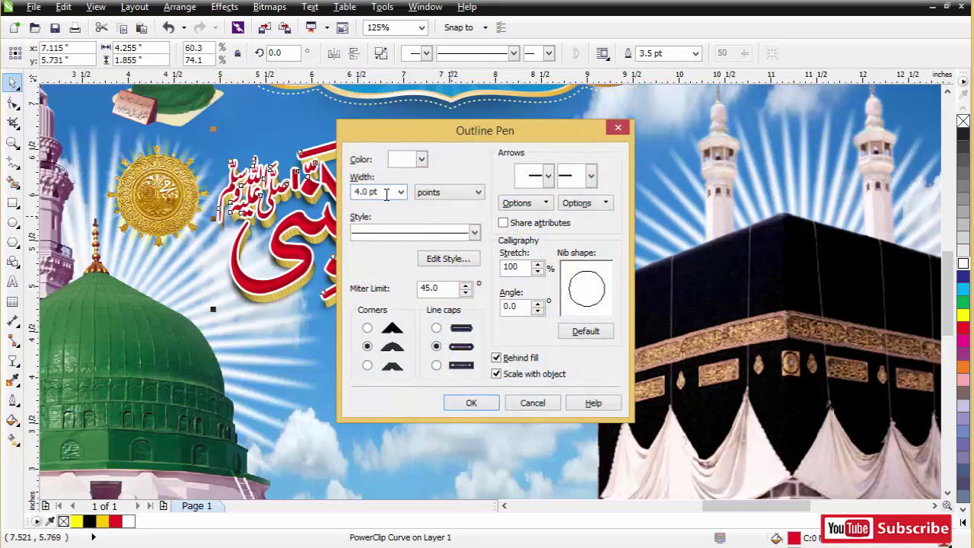
pyautogui.press('Return')
pyautogui.press('Escape')
pyautogui.scroll(-2, 386, 194)
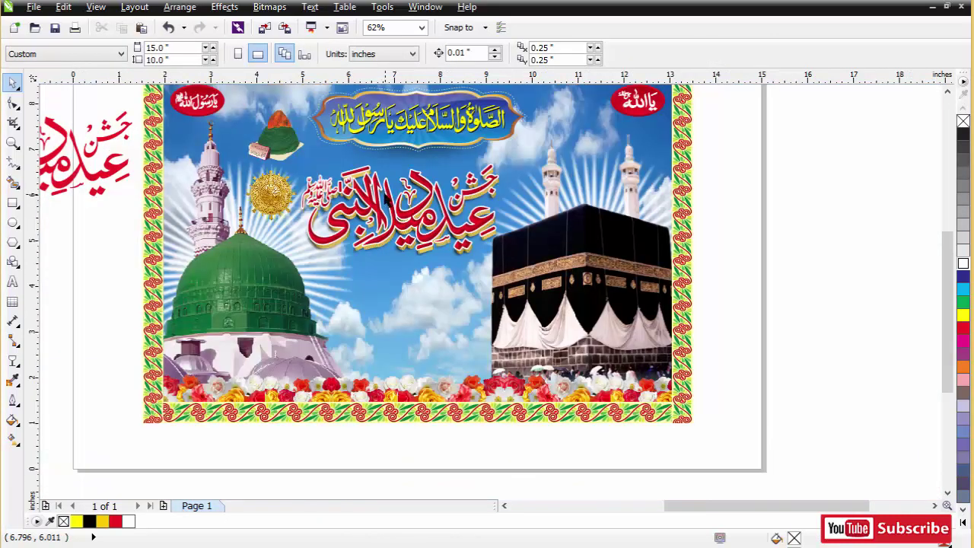
pyautogui.scroll(4, 386, 196)
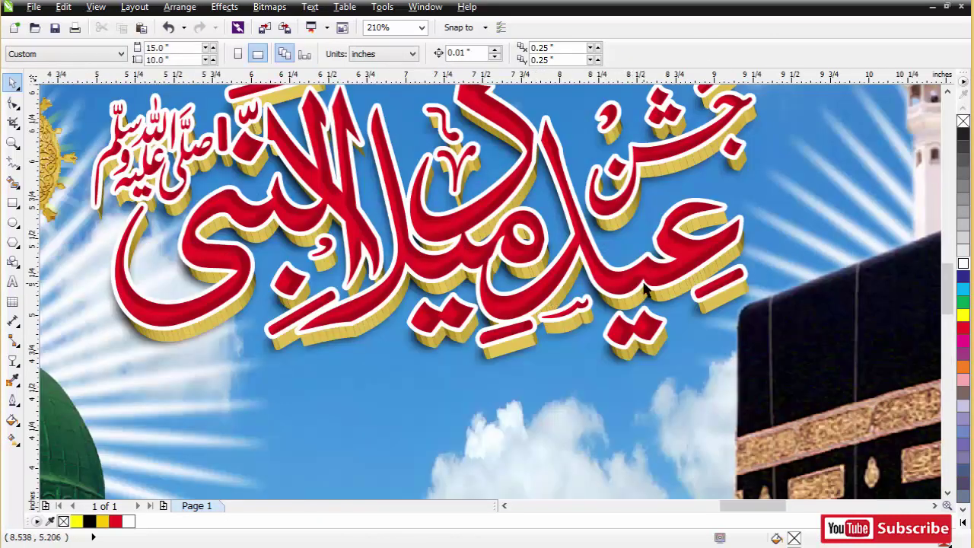
# Delete the loose red calligraphy copy beside the banner
pyautogui.scroll(-5, 480, 230)
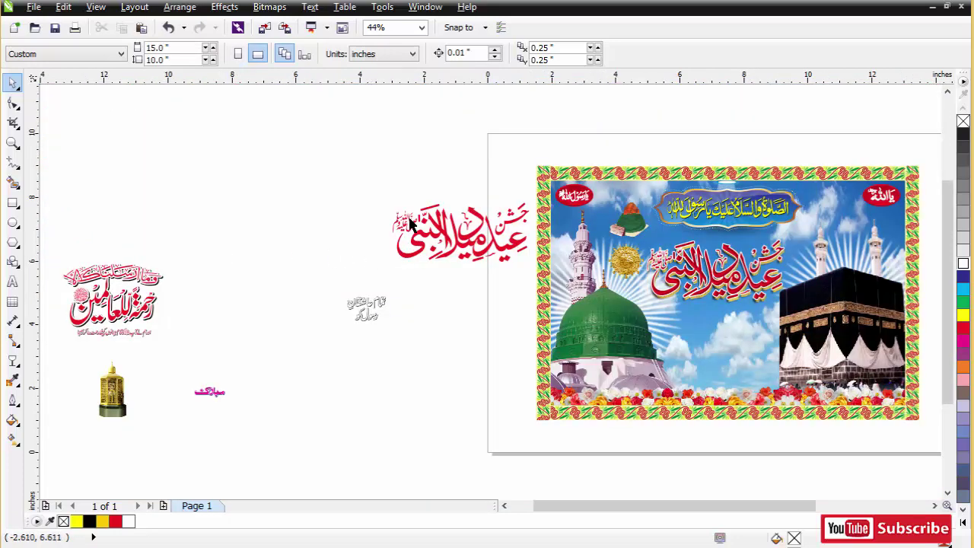
pyautogui.moveTo(516, 284); pyautogui.dragTo(524, 264)
pyautogui.press('Delete')
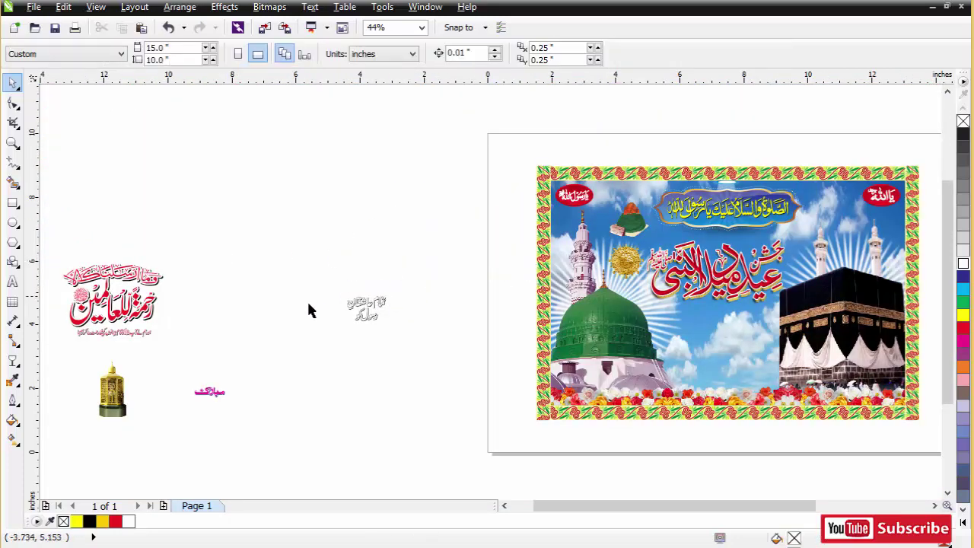
# Place the small white-outlined Urdu text group in the sky above the Kaaba, beside the end of the main calligraphy
pyautogui.moveTo(365, 308); pyautogui.dragTo(806, 248)
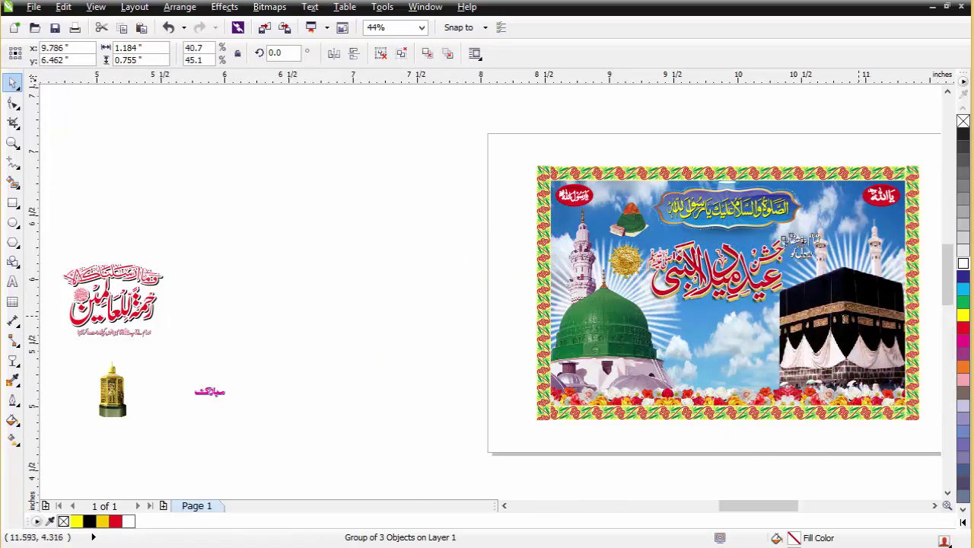
pyautogui.scroll(4, 829, 251)
pyautogui.moveTo(772, 190); pyautogui.dragTo(758, 285)
pyautogui.press('Escape')
pyautogui.scroll(-2, 734, 283)
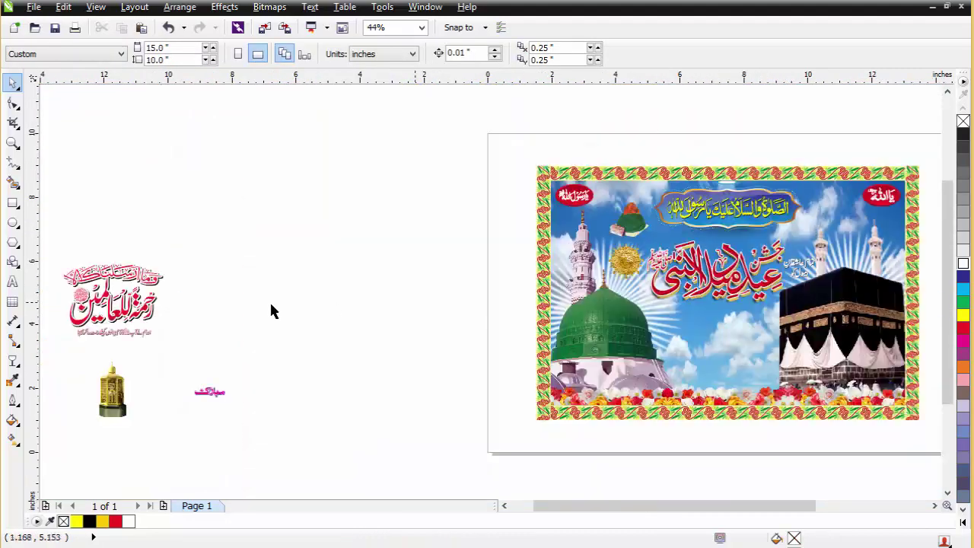
# Move the red verse calligraphy group between the dome and the Kaaba below the main title, and enlarge it slightly to fill the space
pyautogui.moveTo(217, 216); pyautogui.dragTo(53, 372)
pyautogui.moveTo(145, 312); pyautogui.dragTo(734, 362)
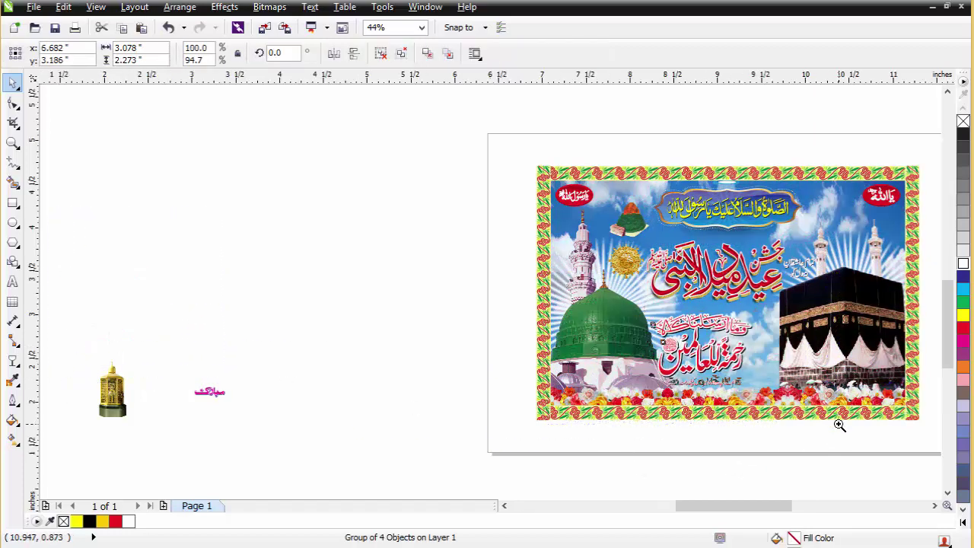
pyautogui.scroll(3, 652, 326)
pyautogui.moveTo(623, 242); pyautogui.dragTo(669, 236)
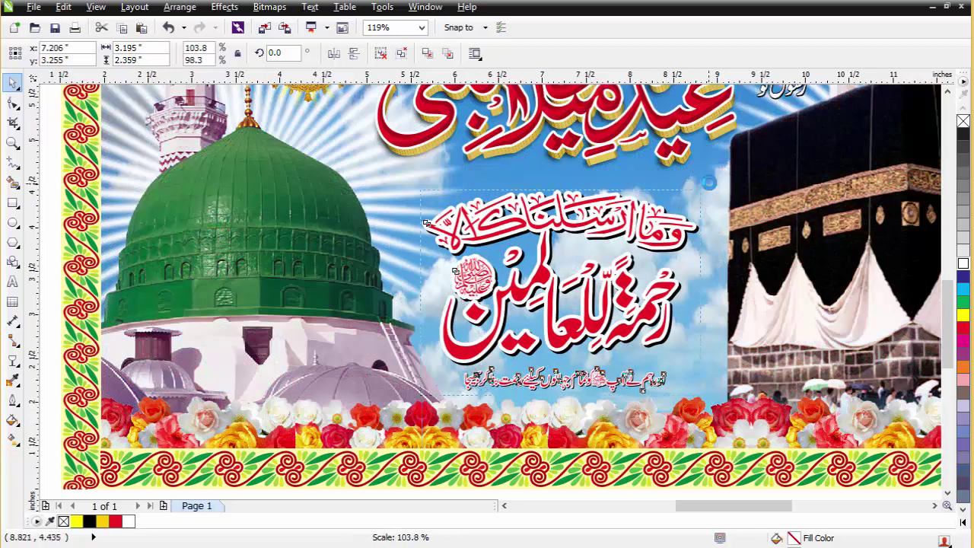
pyautogui.moveTo(706, 185); pyautogui.dragTo(667, 238)
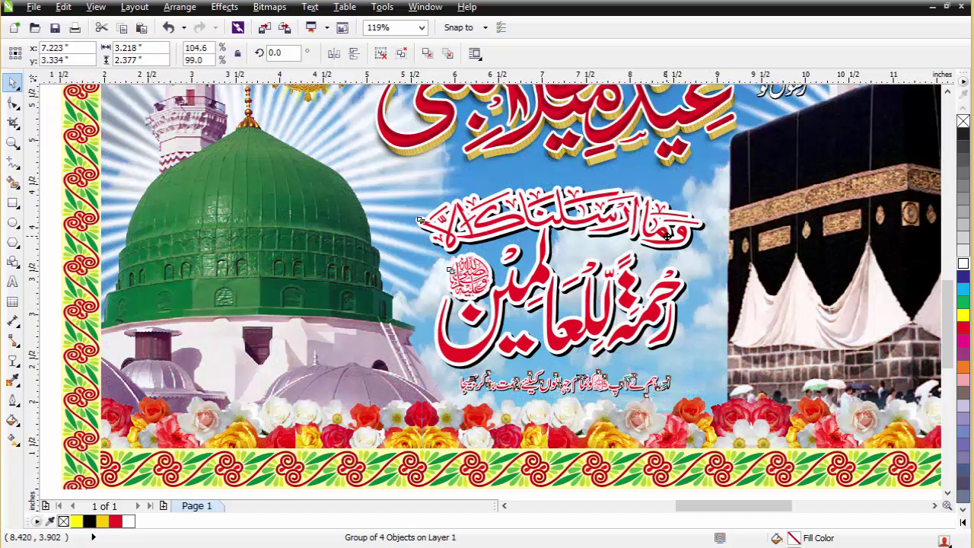
pyautogui.moveTo(709, 177); pyautogui.dragTo(715, 175)
pyautogui.press('Escape')
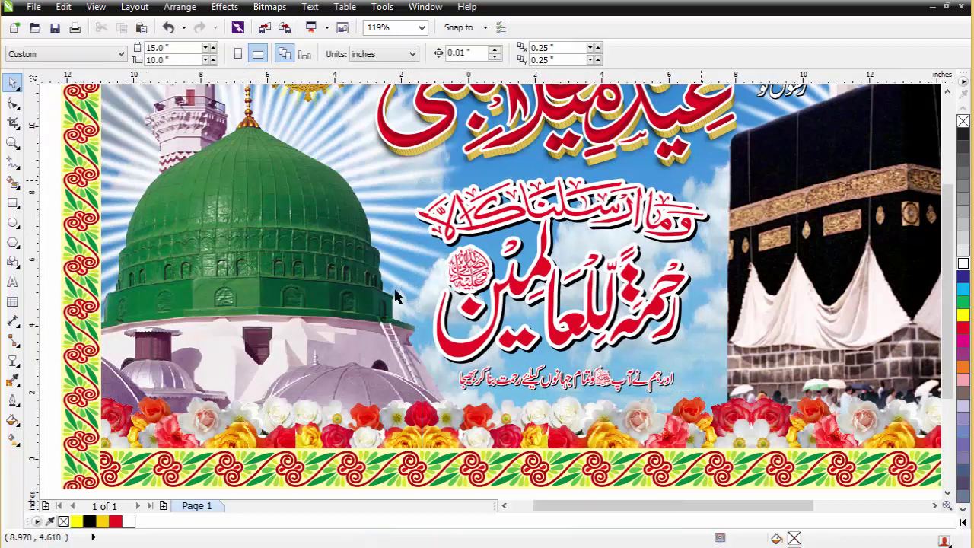
# Place the magenta مبارک text above the green dome, just under the gold medallion and beside the main calligraphy
pyautogui.press('F4')
pyautogui.moveTo(179, 399); pyautogui.dragTo(648, 304)
pyautogui.scroll(4, 669, 335)
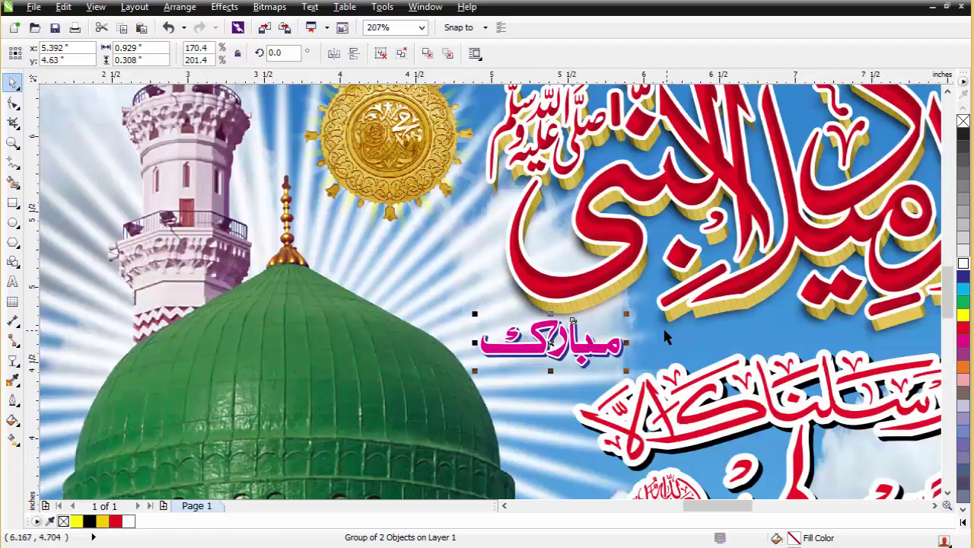
pyautogui.moveTo(601, 348); pyautogui.dragTo(468, 258)
pyautogui.press('F3')
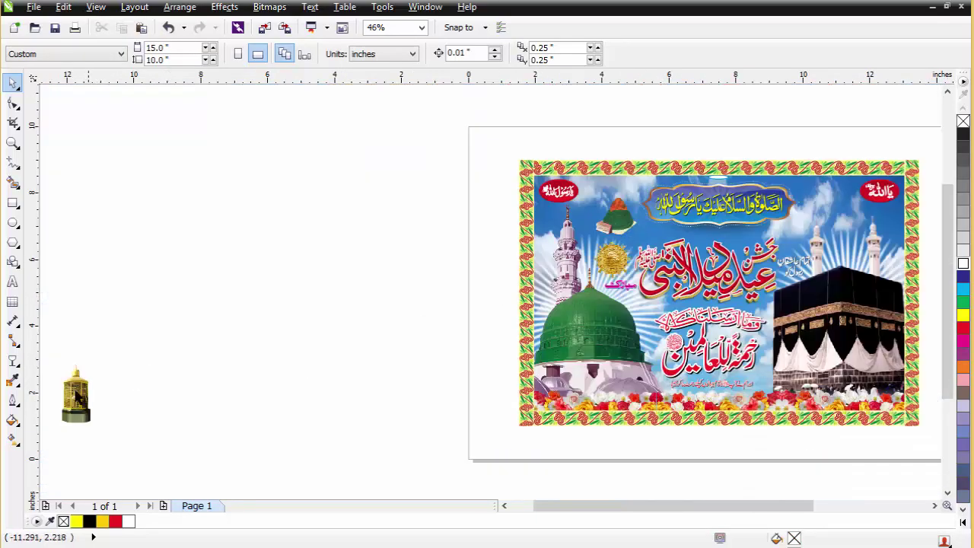
# Position the golden shrine bitmap at the Kaaba's lower left corner, with its base over the rose border
pyautogui.moveTo(76, 395); pyautogui.dragTo(775, 381)
pyautogui.press('F2')
pyautogui.moveTo(652, 302); pyautogui.dragTo(912, 461)
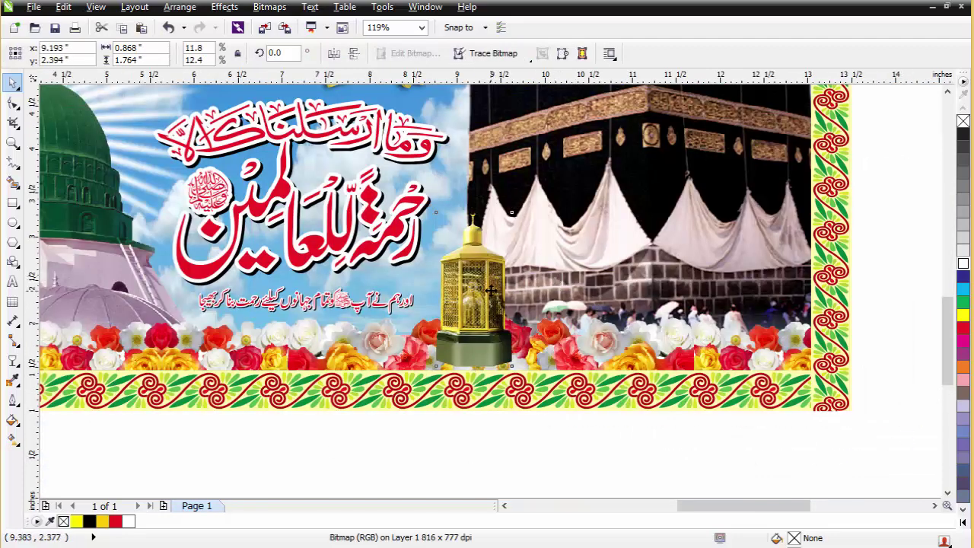
pyautogui.moveTo(491, 286); pyautogui.dragTo(487, 293)
# Place the golden shrine bitmap inside the banner artwork as a PowerClip
pyautogui.hotkey('alt', 'c')
pyautogui.press('w')
pyautogui.press('p')
pyautogui.click(540, 248)
# Bring the rose border group in front of the golden shrine's base, and select the shrine bitmap
pyautogui.keyDown('ctrl'); pyautogui.click(575, 350); pyautogui.keyUp('ctrl')
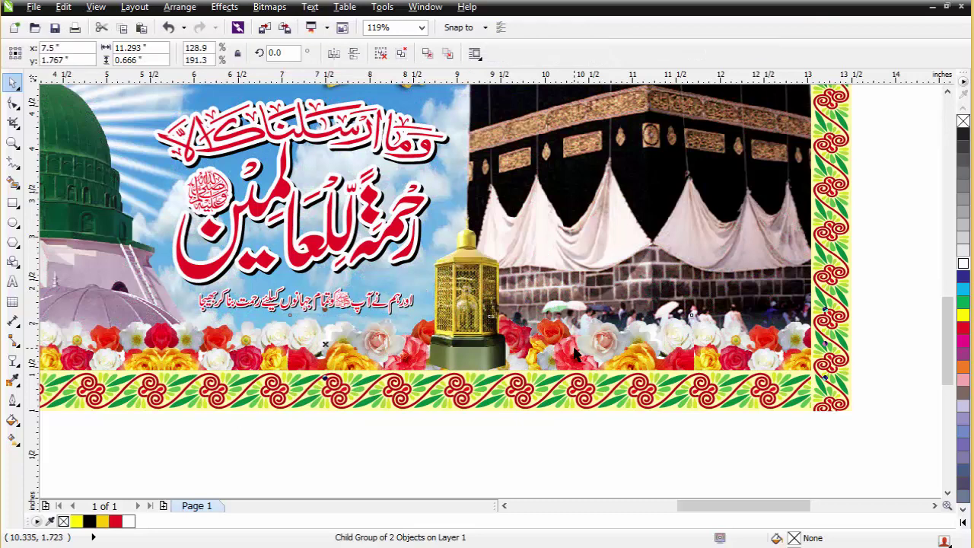
pyautogui.hotkey('shift', 'pageup')
pyautogui.keyDown('ctrl'); pyautogui.click(480, 280); pyautogui.keyUp('ctrl')
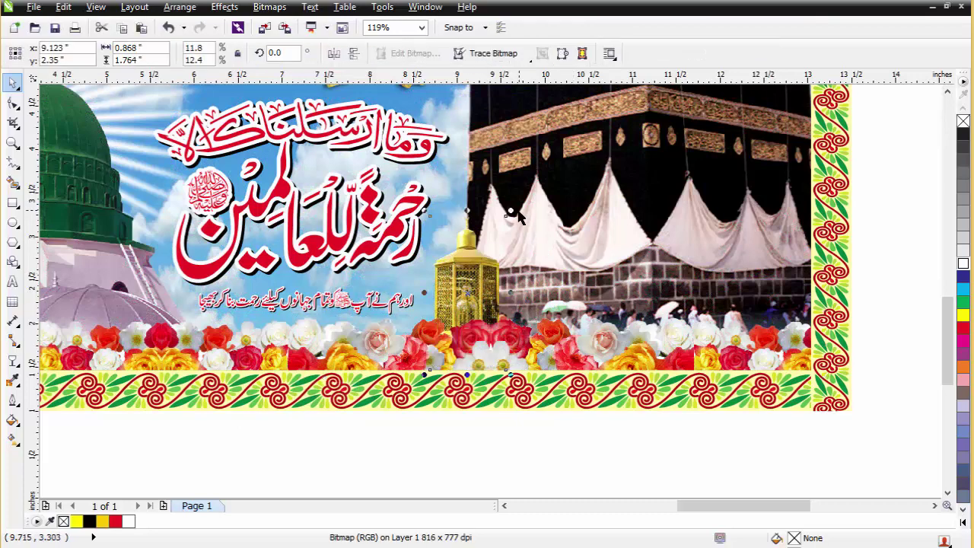
# Enlarge the golden shrine bitmap slightly and shift it at the Kaaba's lower left corner, keeping its base behind the roses
pyautogui.moveTo(512, 211); pyautogui.dragTo(528, 186)
pyautogui.moveTo(472, 261); pyautogui.dragTo(467, 262)
pyautogui.press('Escape')
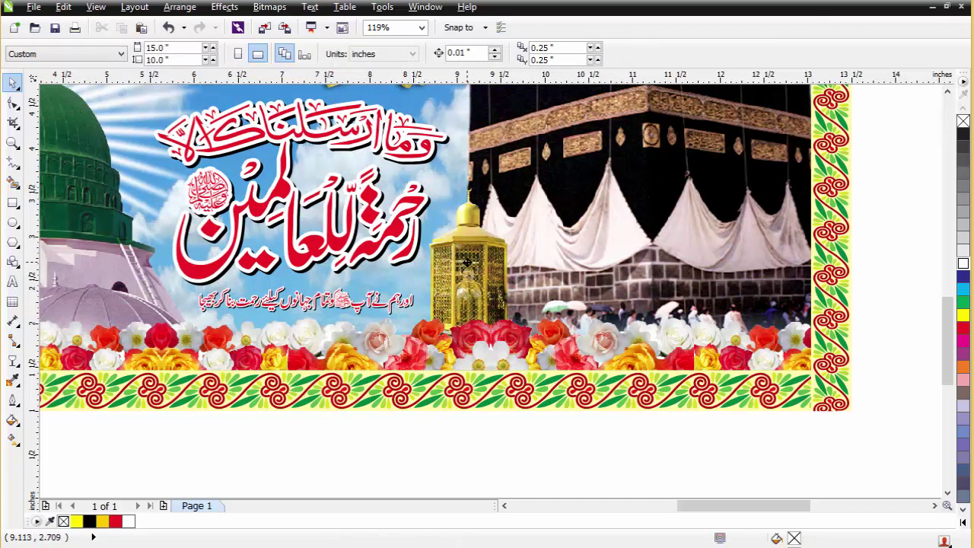
pyautogui.press('F4')
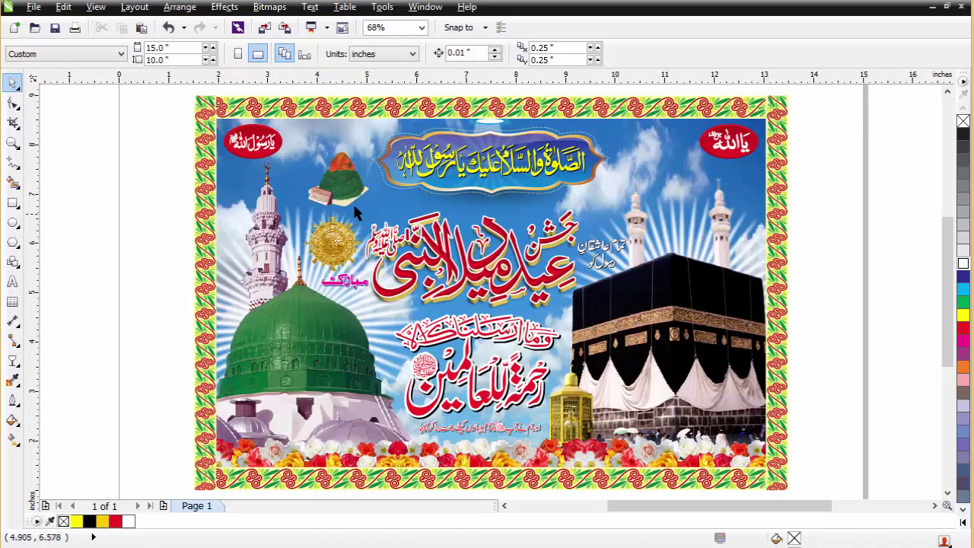
# Move the medallion aside, then raise the main calligraphy with its side texts and enlarge them together to about 6.34 by 2.10 inches
pyautogui.moveTo(353, 202); pyautogui.dragTo(663, 312)
pyautogui.moveTo(333, 232); pyautogui.dragTo(218, 199)
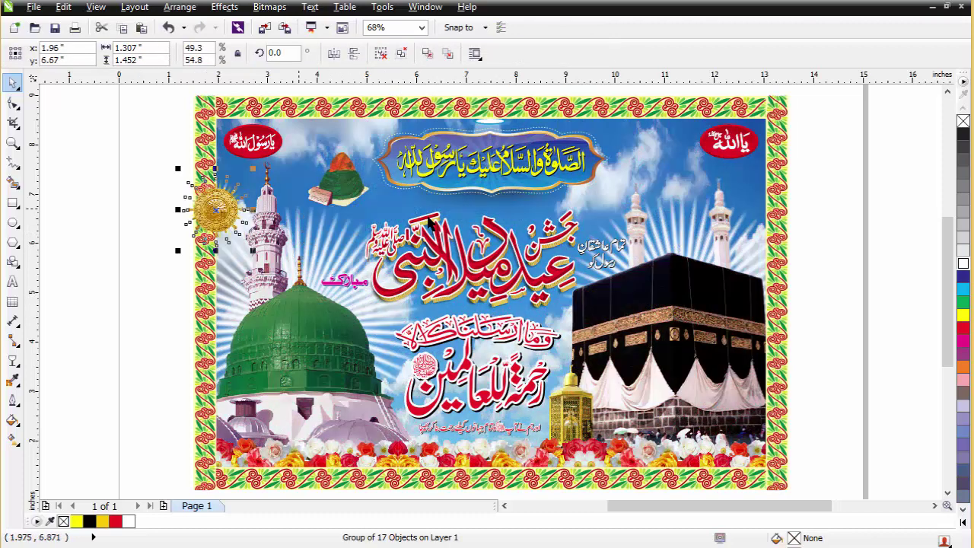
pyautogui.moveTo(286, 188); pyautogui.dragTo(664, 319)
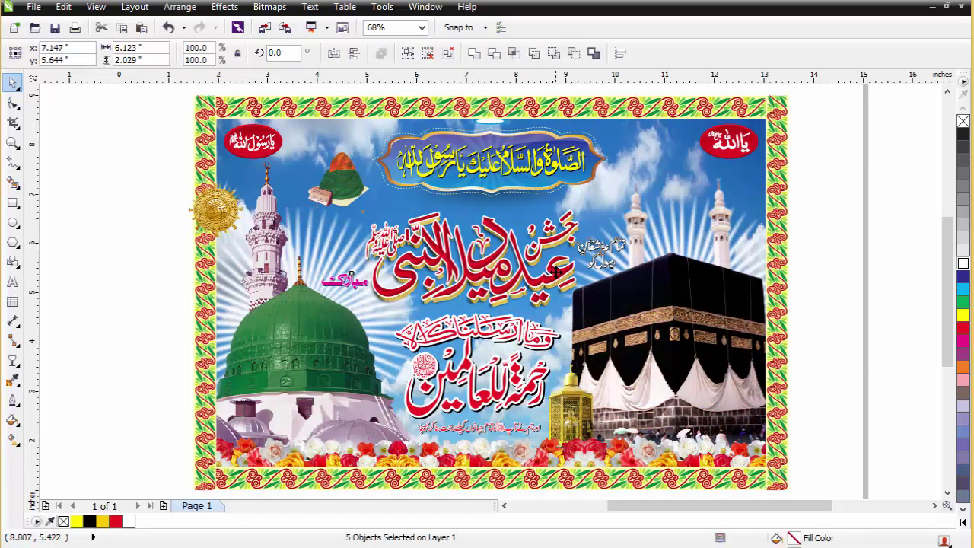
pyautogui.moveTo(556, 272); pyautogui.dragTo(537, 263)
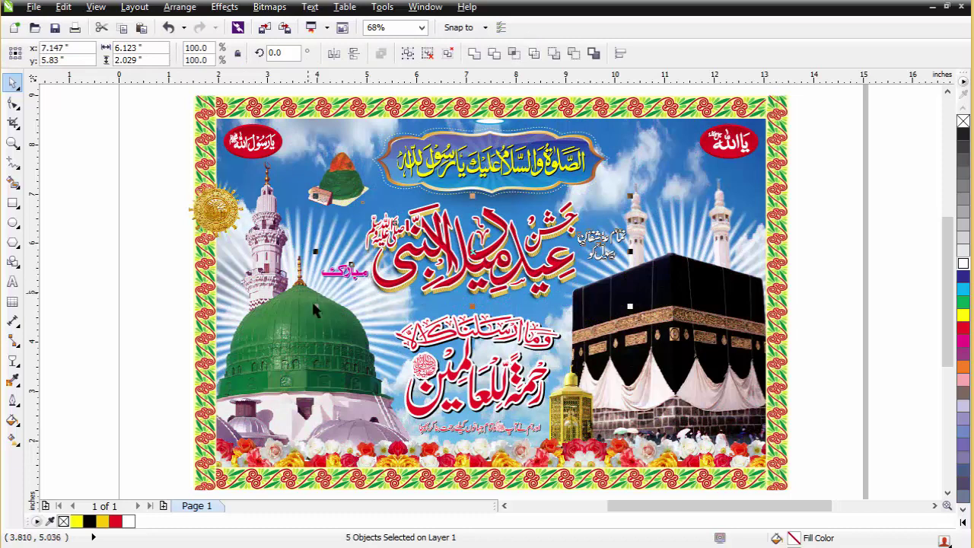
pyautogui.moveTo(308, 310); pyautogui.dragTo(293, 313)
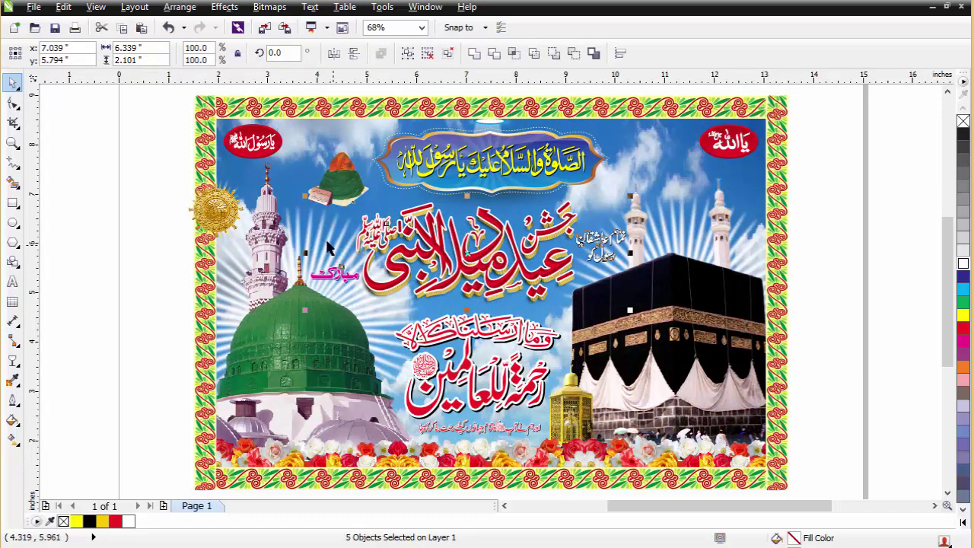
# Clear the green turban bitmap aside, then place the gold medallion beside the minaret's upper part, enlarged to about 2.0 by 2.23 inches
pyautogui.moveTo(218, 208); pyautogui.dragTo(304, 228)
pyautogui.click(350, 181)
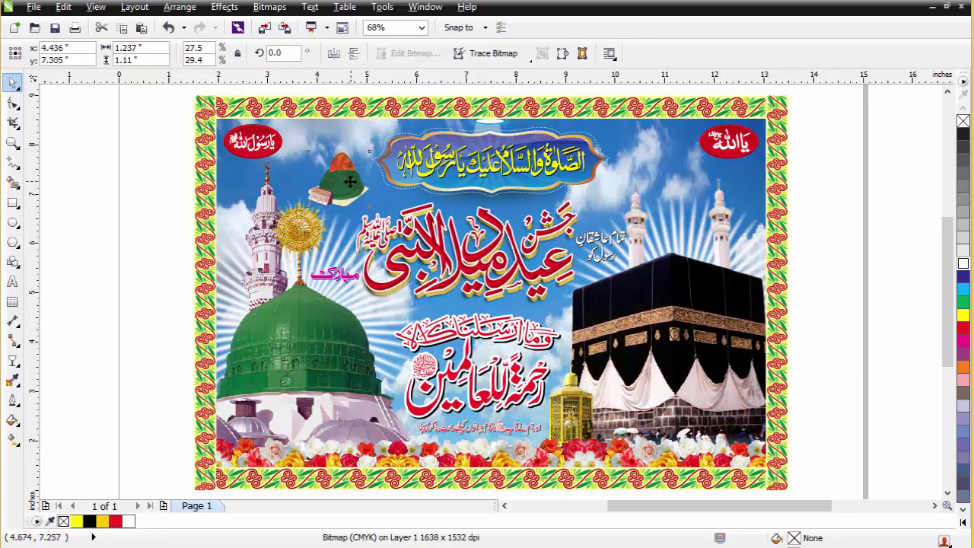
pyautogui.moveTo(350, 181); pyautogui.dragTo(264, 147)
pyautogui.moveTo(311, 227); pyautogui.dragTo(322, 196)
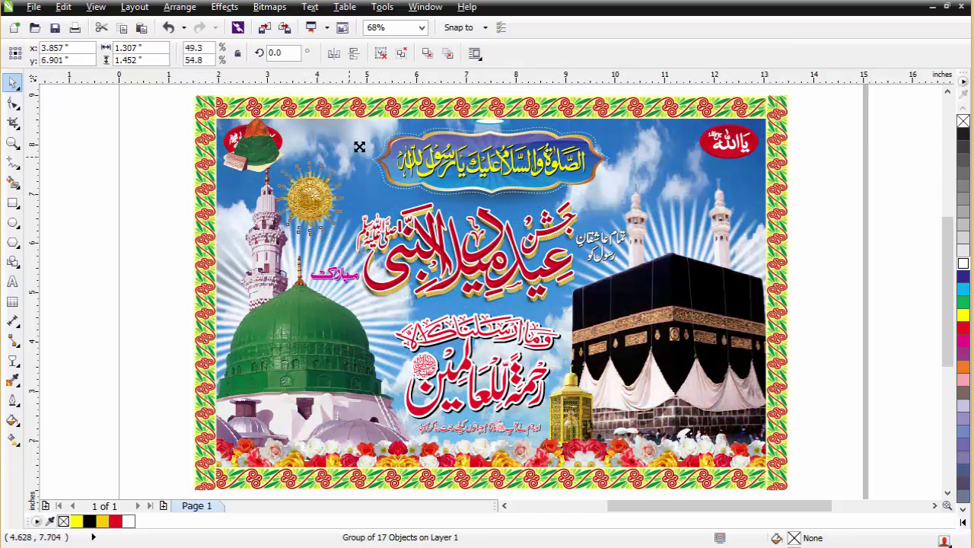
pyautogui.moveTo(359, 147); pyautogui.dragTo(380, 126)
pyautogui.moveTo(324, 180); pyautogui.dragTo(323, 180)
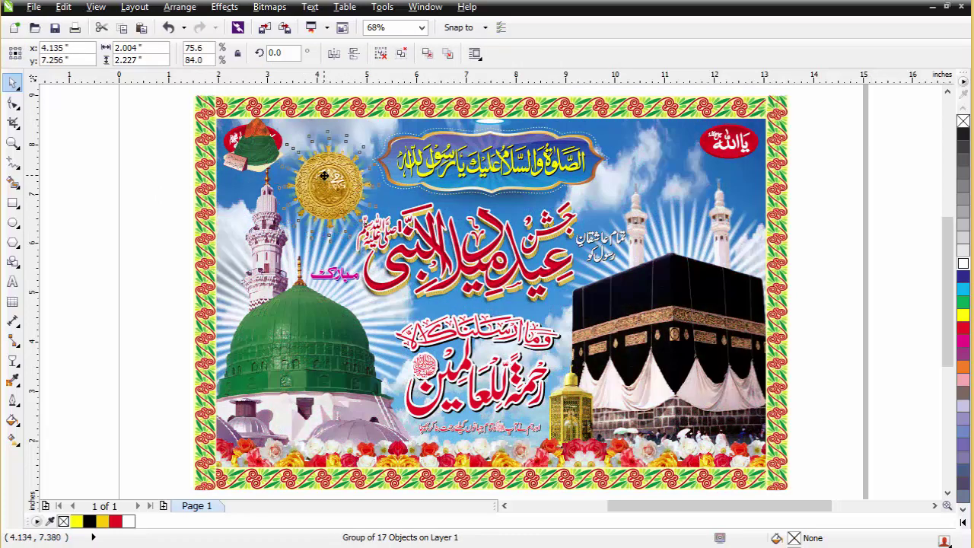
# Move the green turban bitmap into the sky above the Kaaba, between the two white minarets and below the red oval
pyautogui.press('Escape')
pyautogui.moveTo(261, 166); pyautogui.dragTo(678, 178)
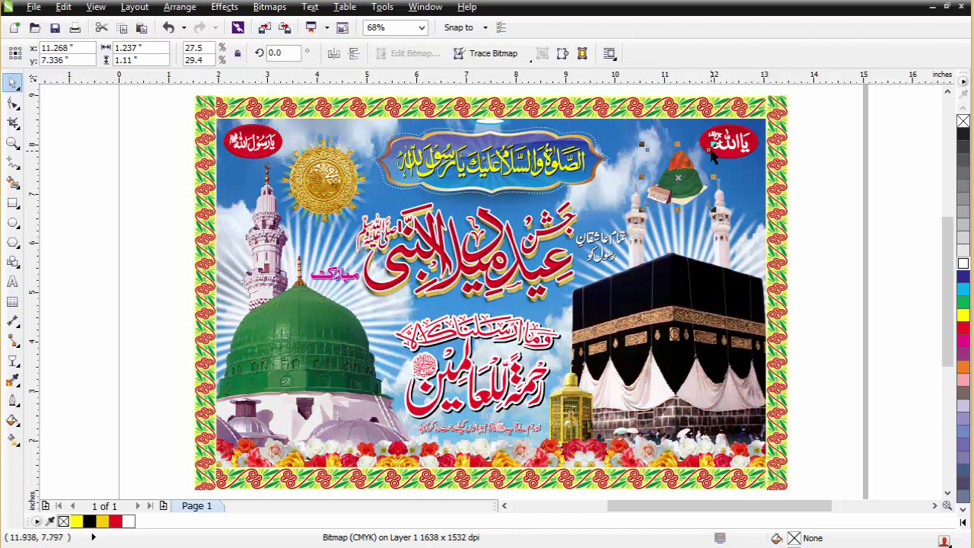
pyautogui.press('Escape')
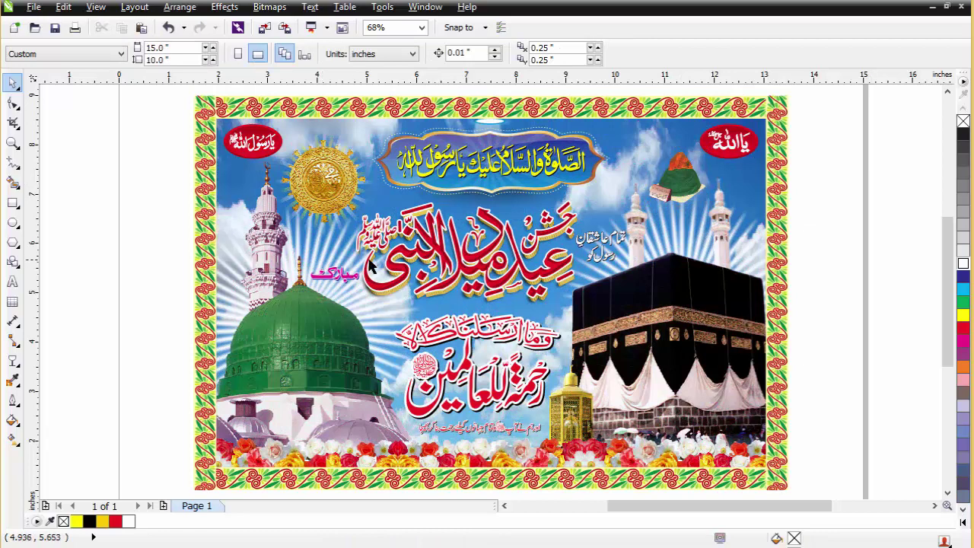
# Enlarge the Quranic verse group below the main calligraphy, stretching it upward
pyautogui.moveTo(483, 333); pyautogui.dragTo(480, 305)
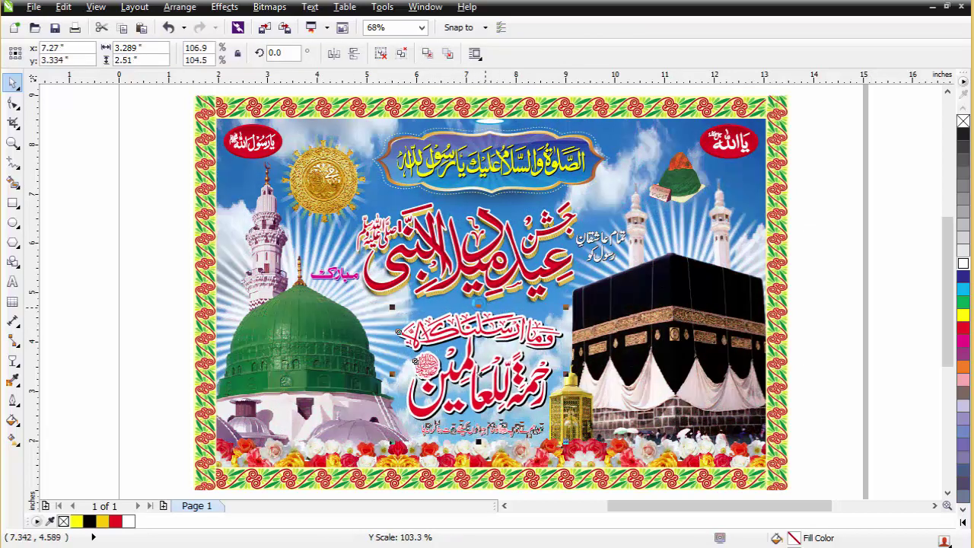